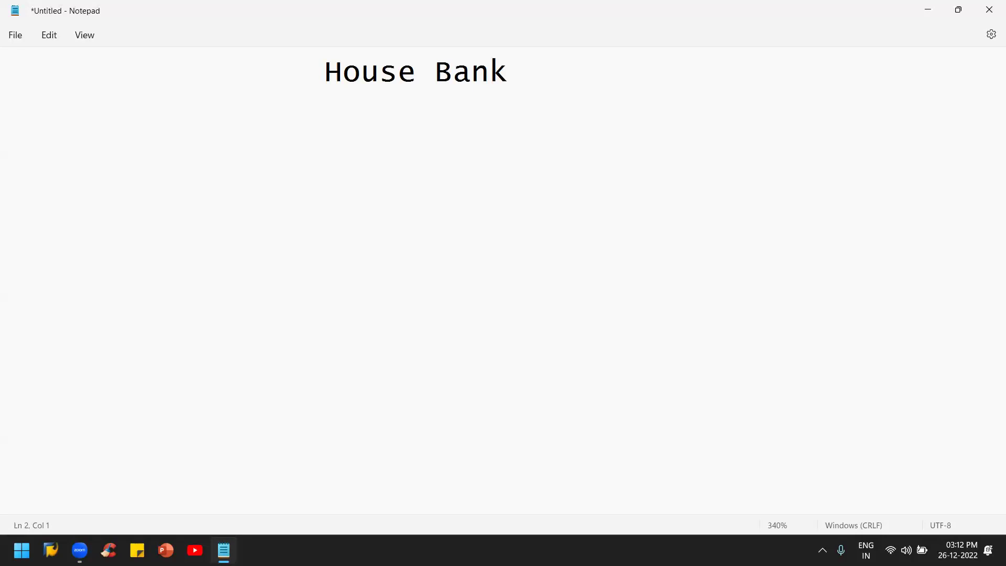
Step: Extend the Notepad heading to 'House Bank (FI12)' and switch to the SAP Logon window
click(532, 78)
text((FI12))
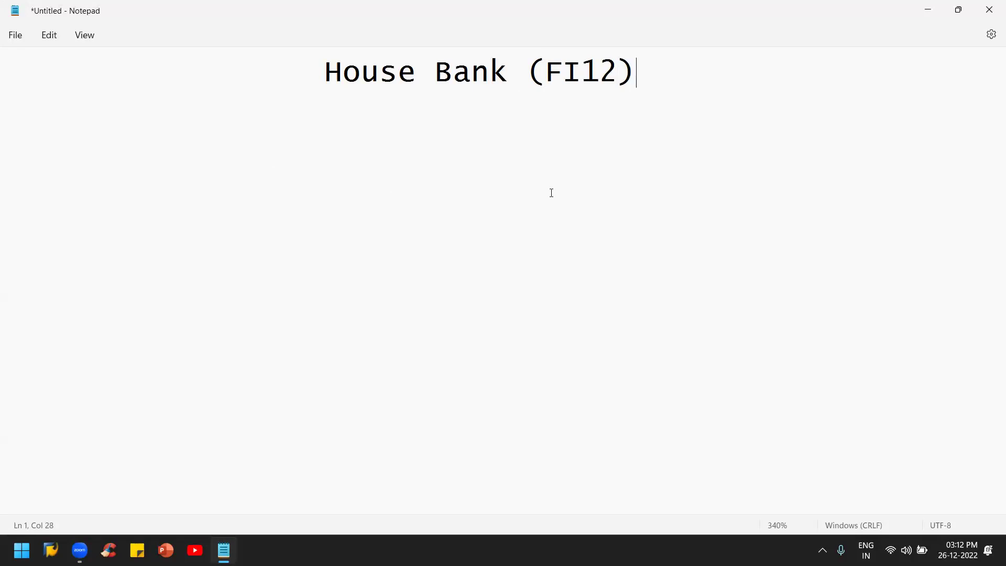
key(alt+Tab)
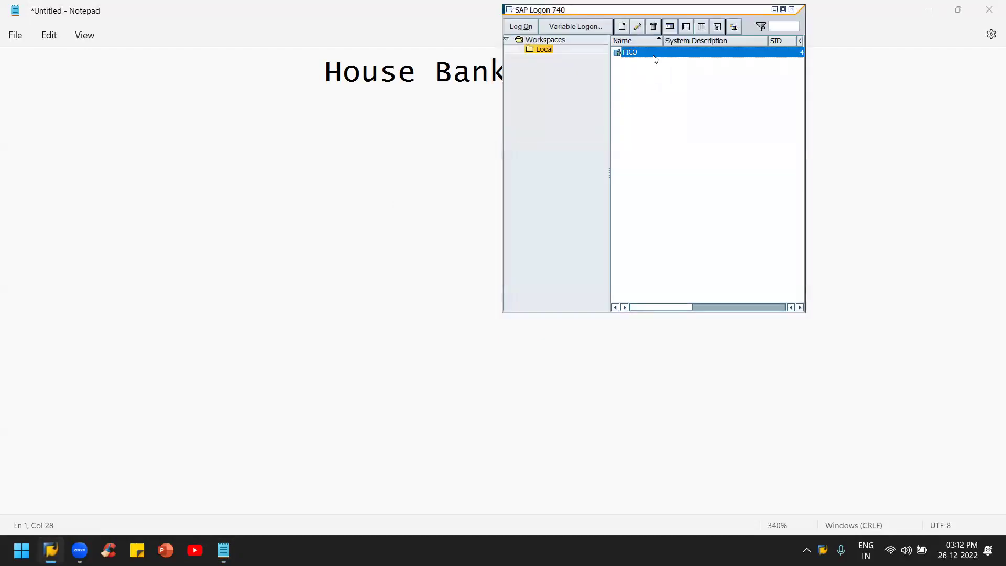
Step: Log on to the FICO system with the saved user name and the account password
double_click(653, 55)
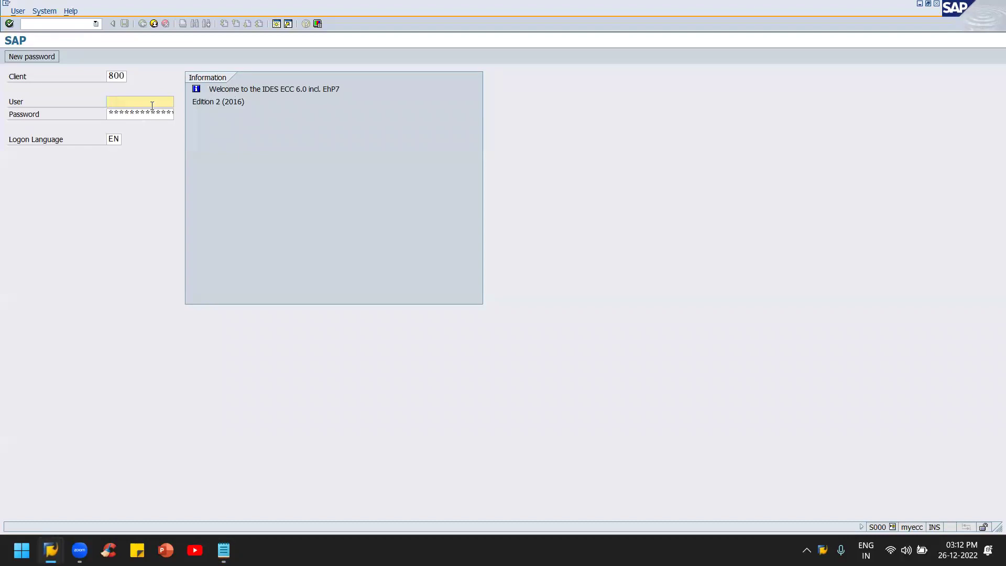
click(113, 116)
click(120, 115)
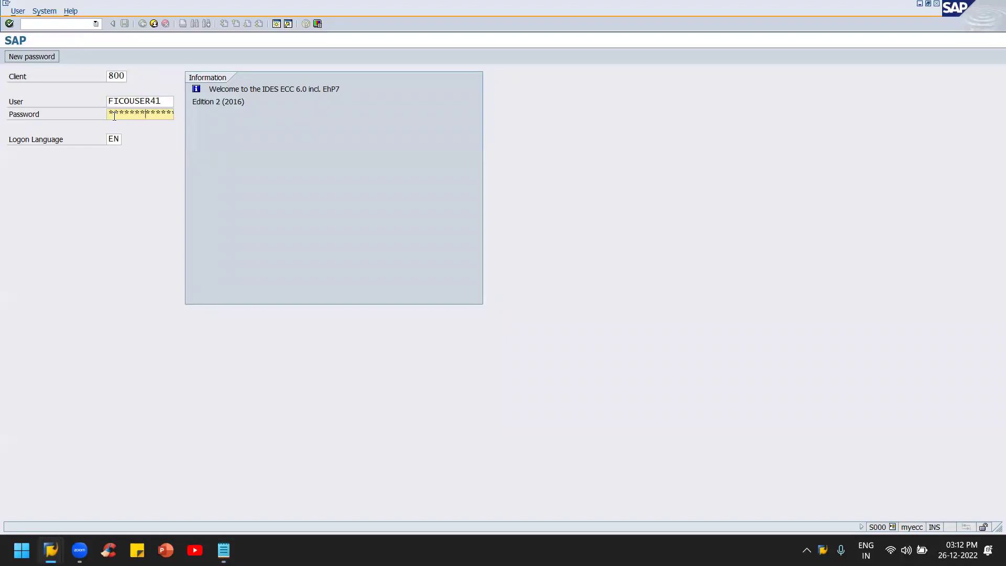
key(Return)
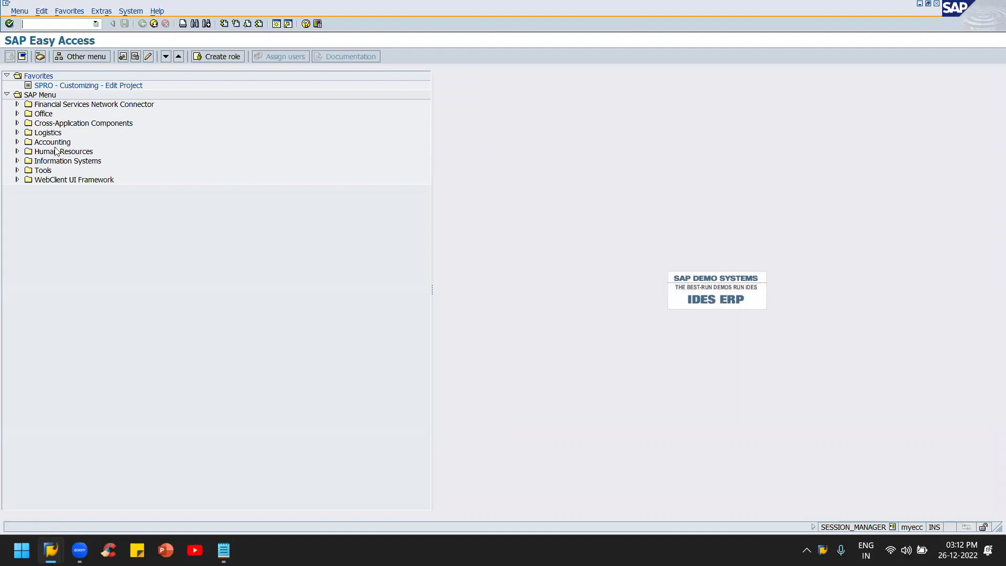
Step: In SPRO's SAP Reference IMG, expand Financial Accounting (New) > Bank Accounting > Bank Accounts to Define House Banks
double_click(57, 85)
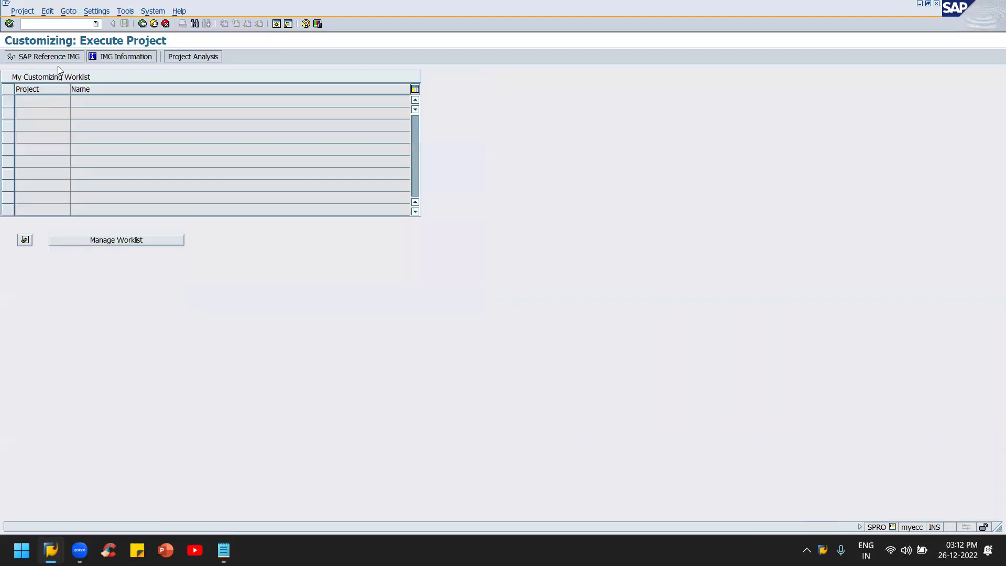
click(64, 56)
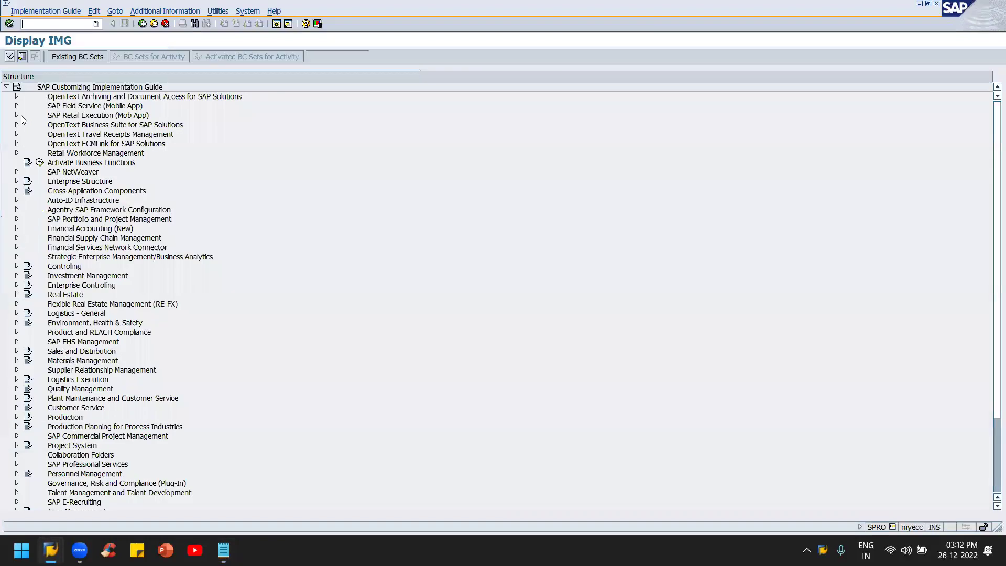
click(86, 229)
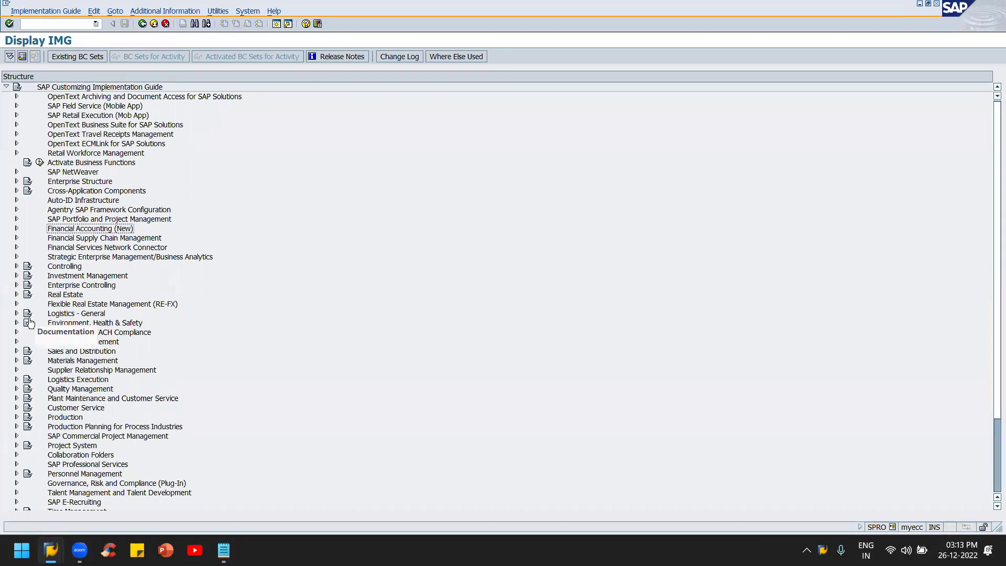
double_click(125, 232)
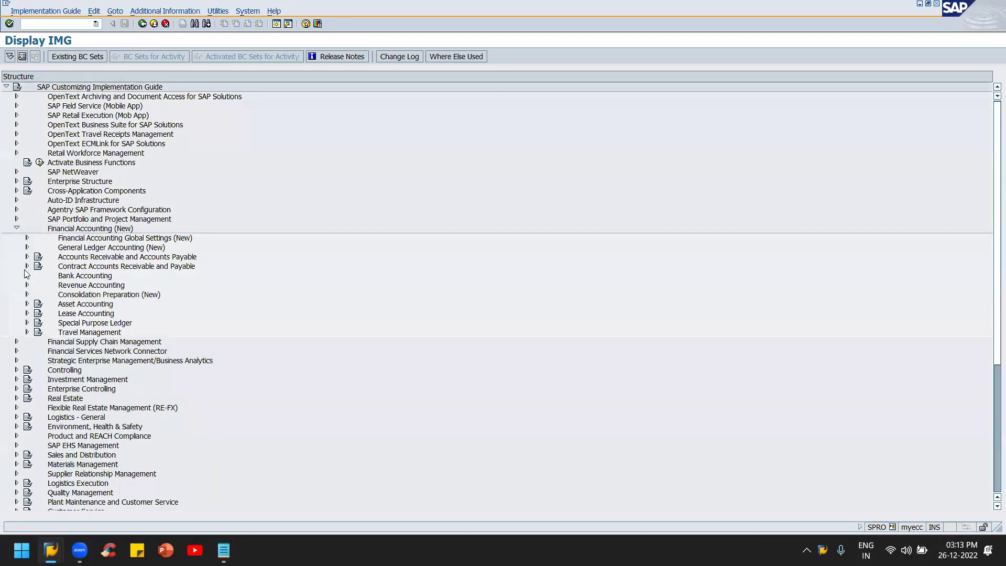
click(61, 277)
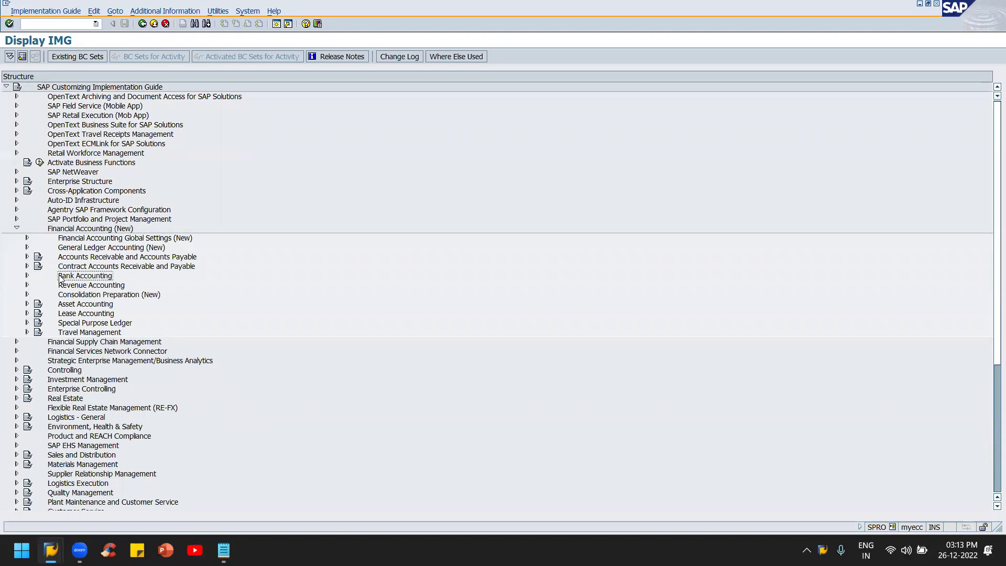
double_click(61, 277)
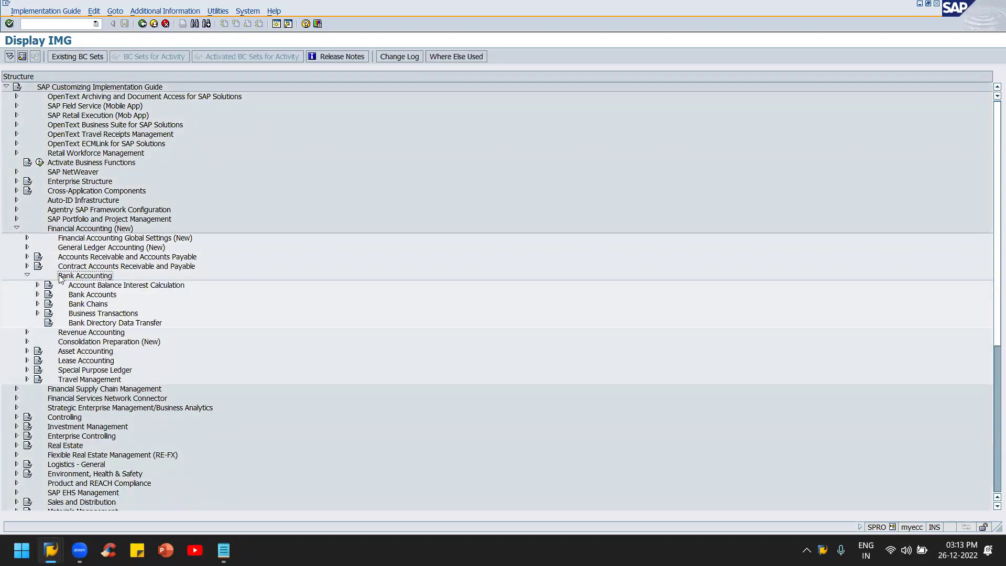
key(Down)
key(Down)
key(Down)
key(Up)
key(Right)
key(Down)
click(59, 305)
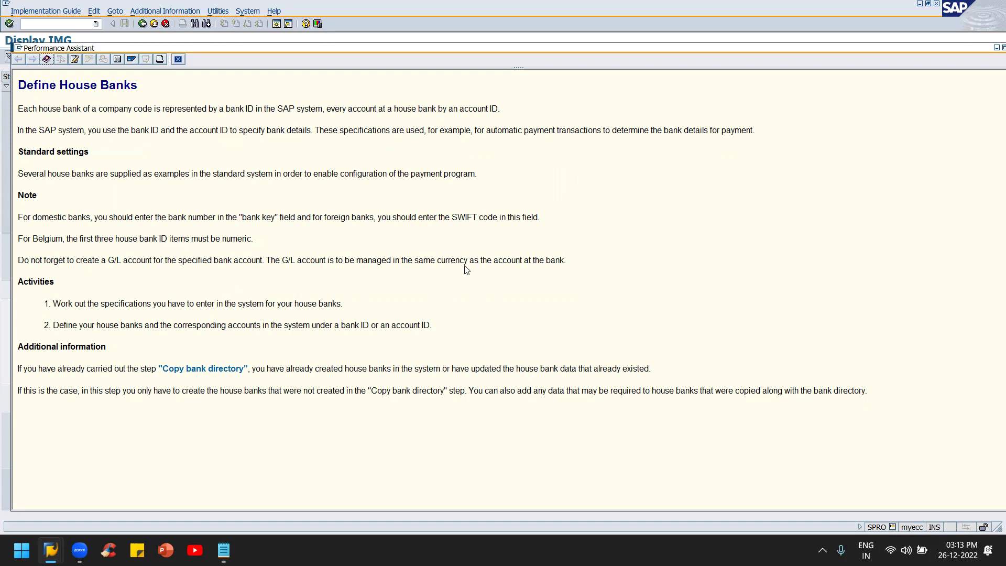
key(Escape)
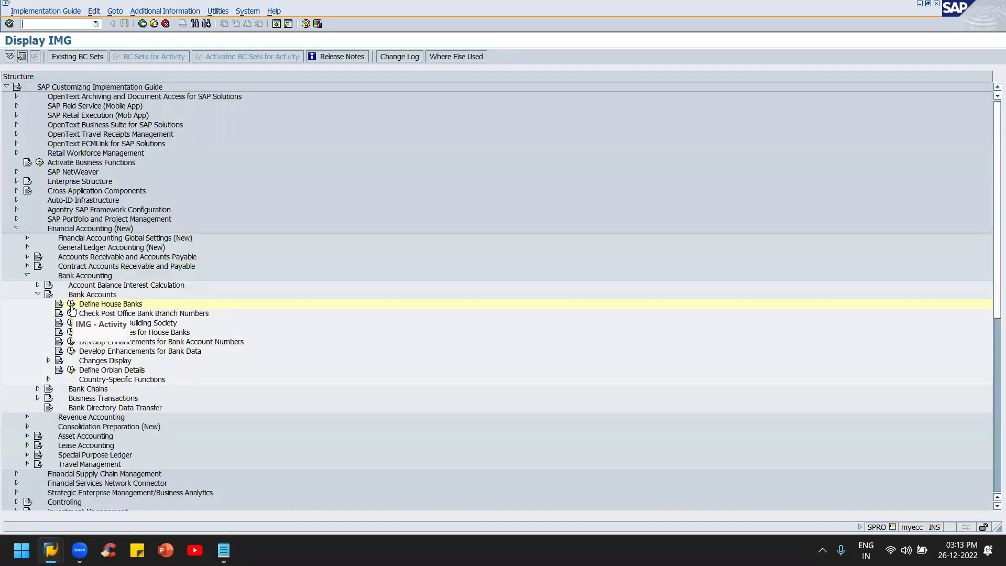
Step: Run Define House Banks for company code KANU and start a new house bank entry
click(71, 305)
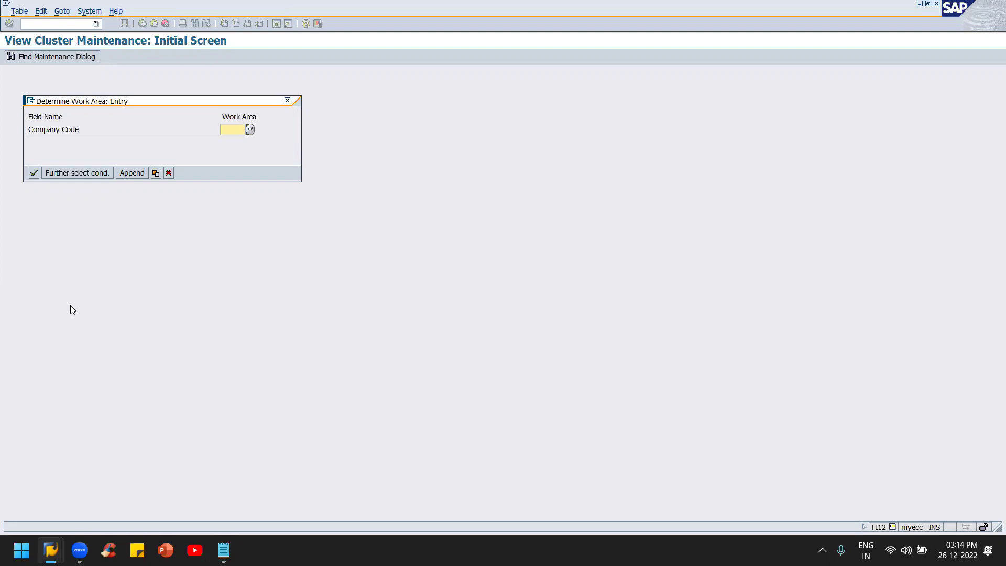
text(k)
key(Down)
key(Return)
click(33, 174)
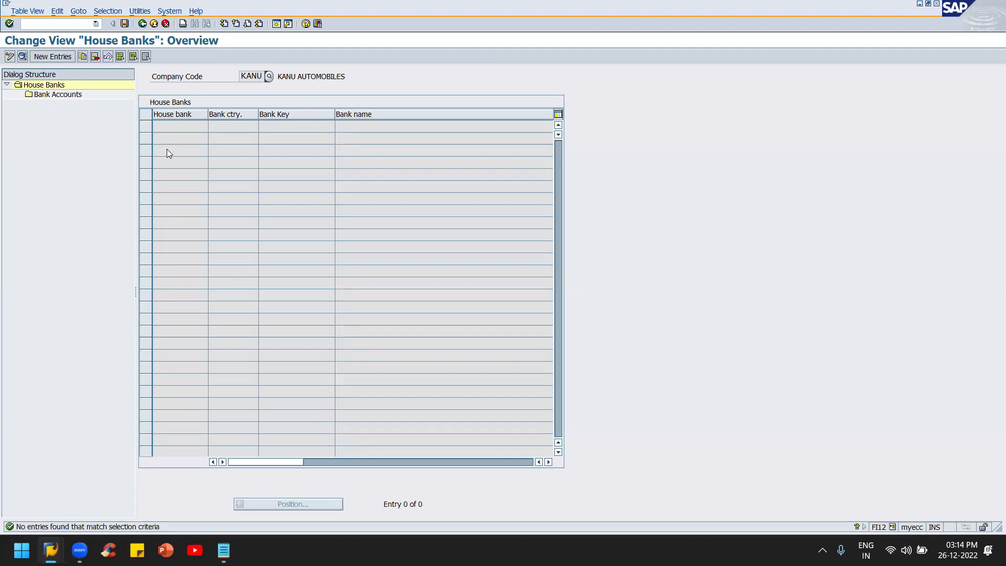
click(55, 57)
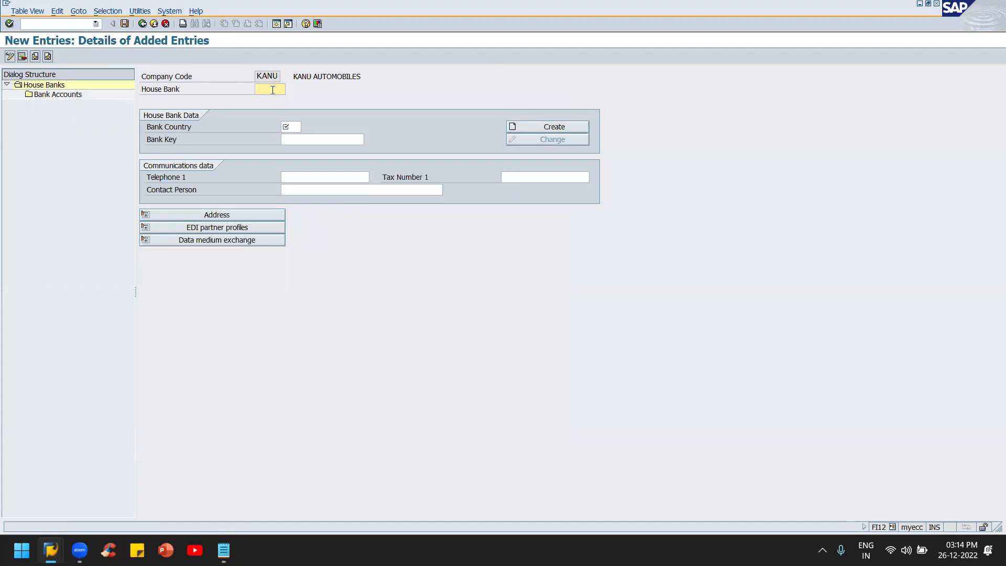
Step: Enter house bank KOTAK with bank country IN and bank key KOT123456
text(KOT)
key(BackSpace)
key(BackSpace)
key(BackSpace)
text(KOTAK)
click(293, 129)
text(IN)
key(Return)
click(334, 141)
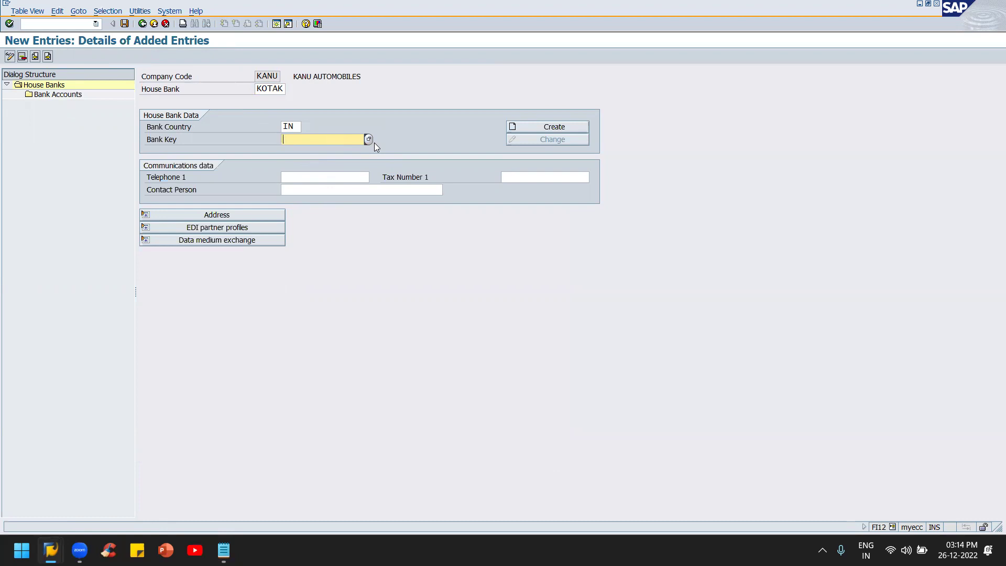
text(KOT123456)
click(349, 173)
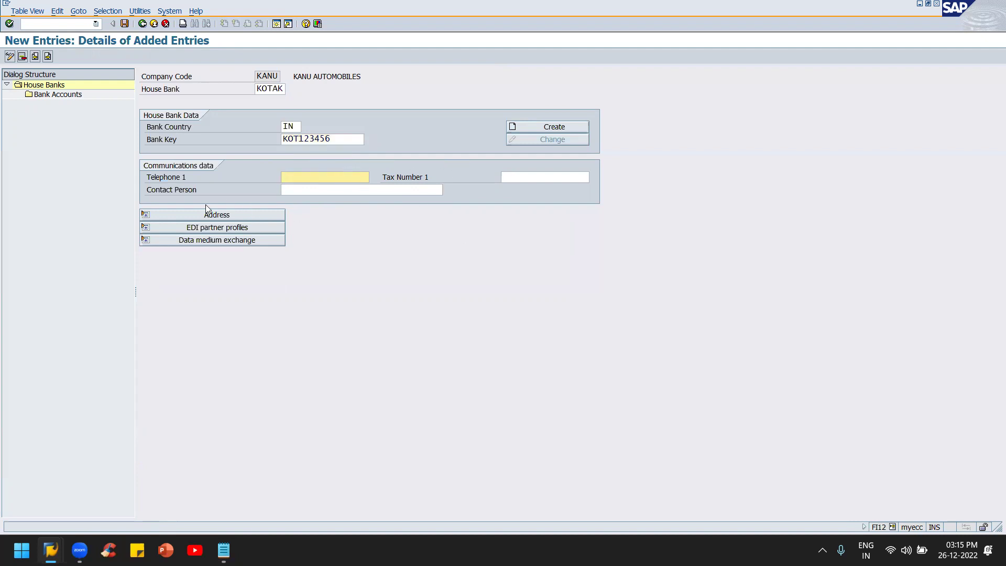
click(253, 216)
Step: Save KOTAK to a customizing request, then begin creating bank data for KOT123456
click(320, 173)
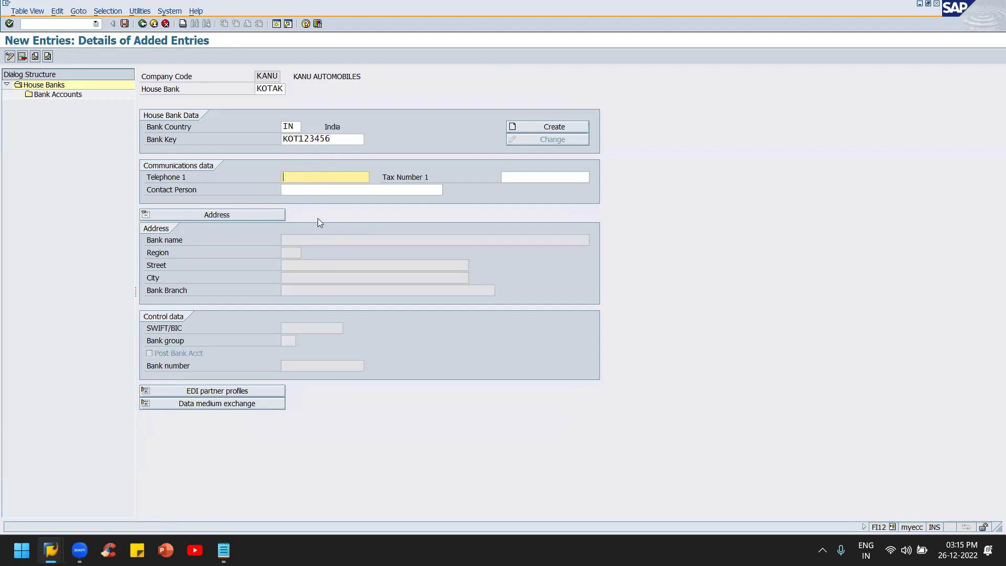
click(236, 216)
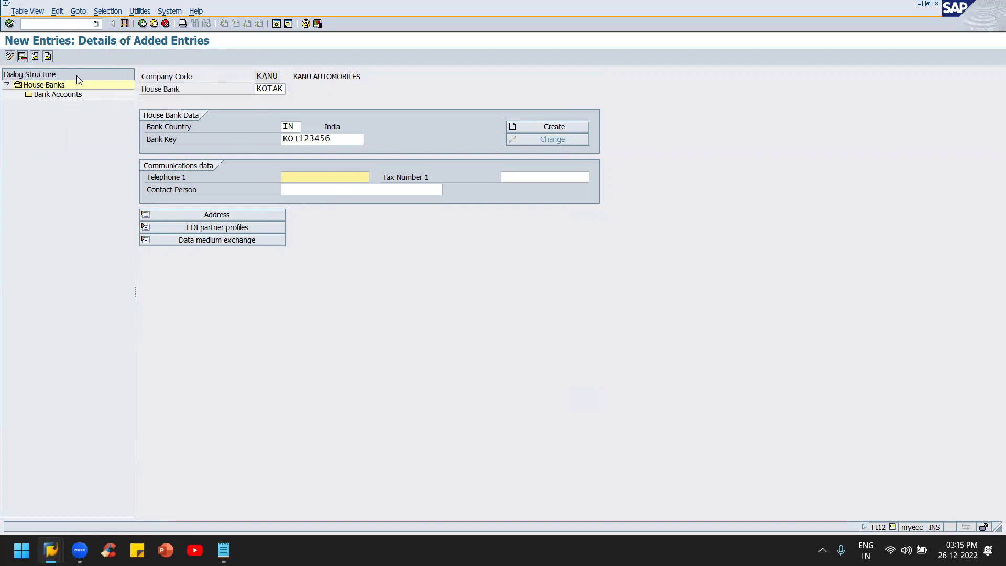
double_click(60, 97)
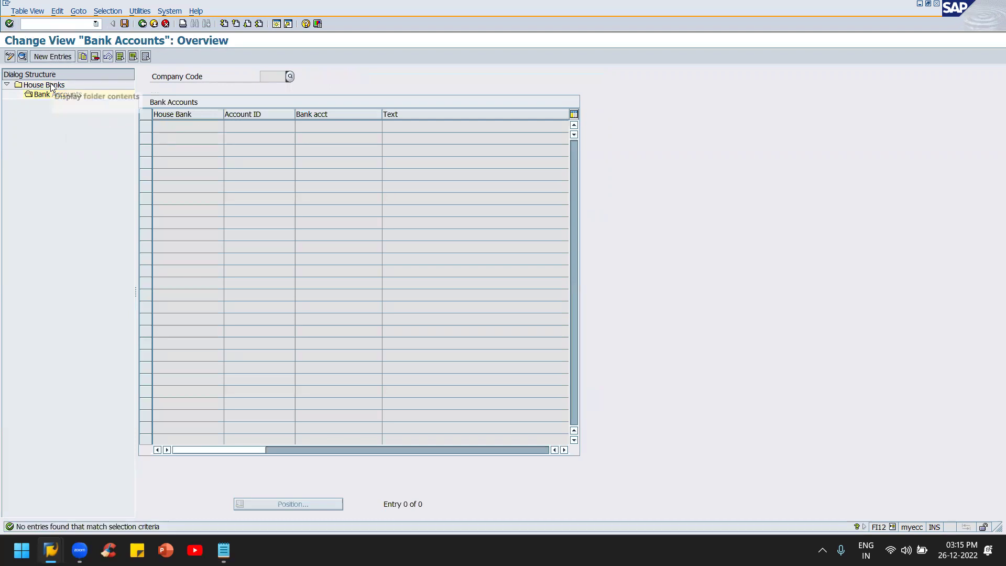
click(51, 86)
click(125, 23)
click(33, 172)
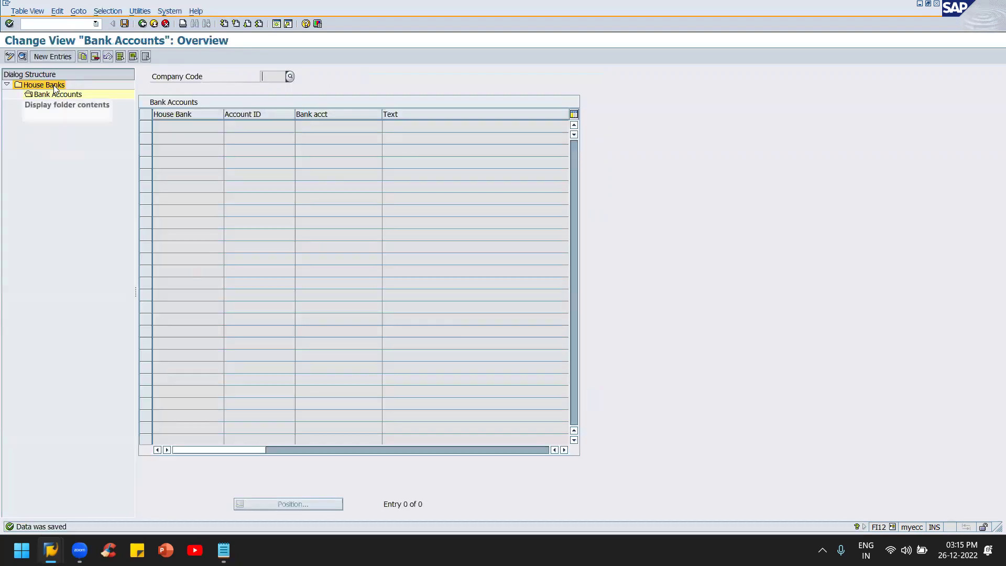
double_click(58, 84)
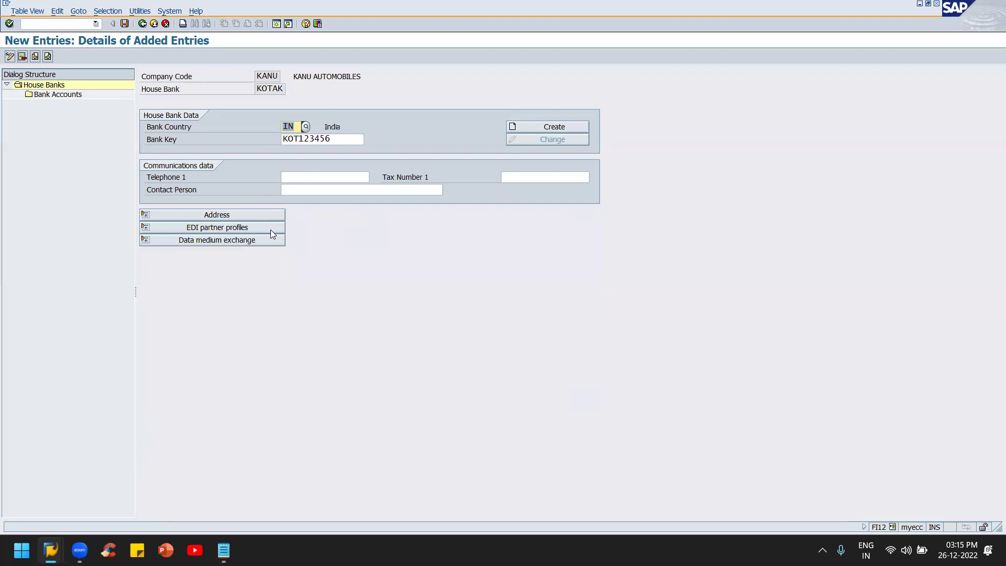
click(541, 129)
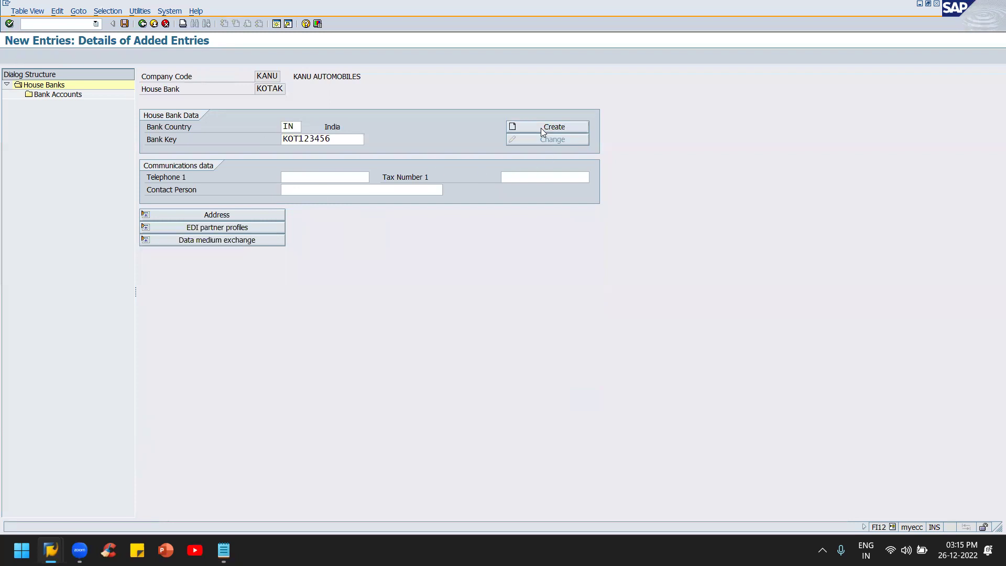
Step: Name the bank KOTAK MAHINDRA BANK and set region 35 TELANGANA
drag(238, 115, 737, 188)
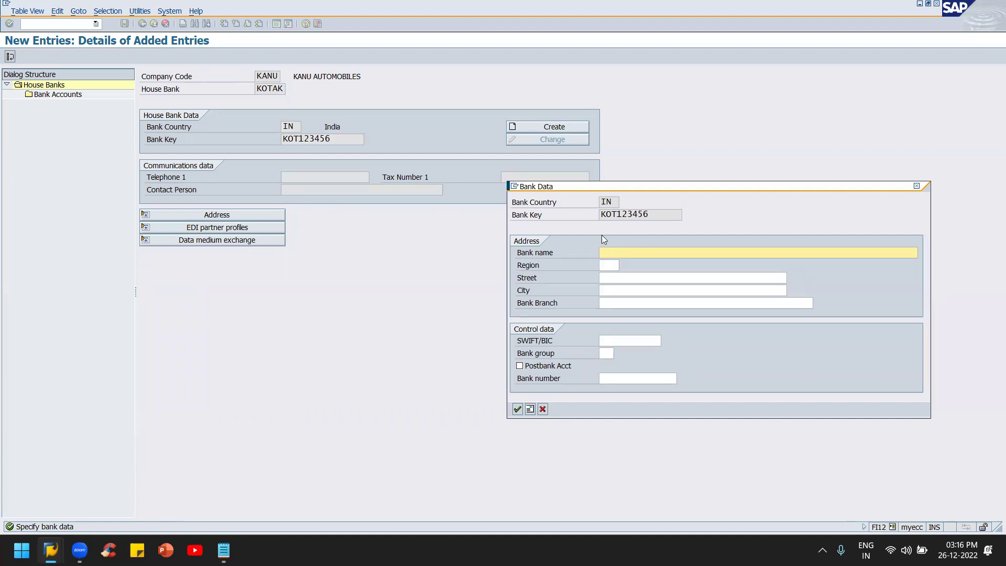
text(TAK MA)
text(HINDRA BANK)
key(Tab)
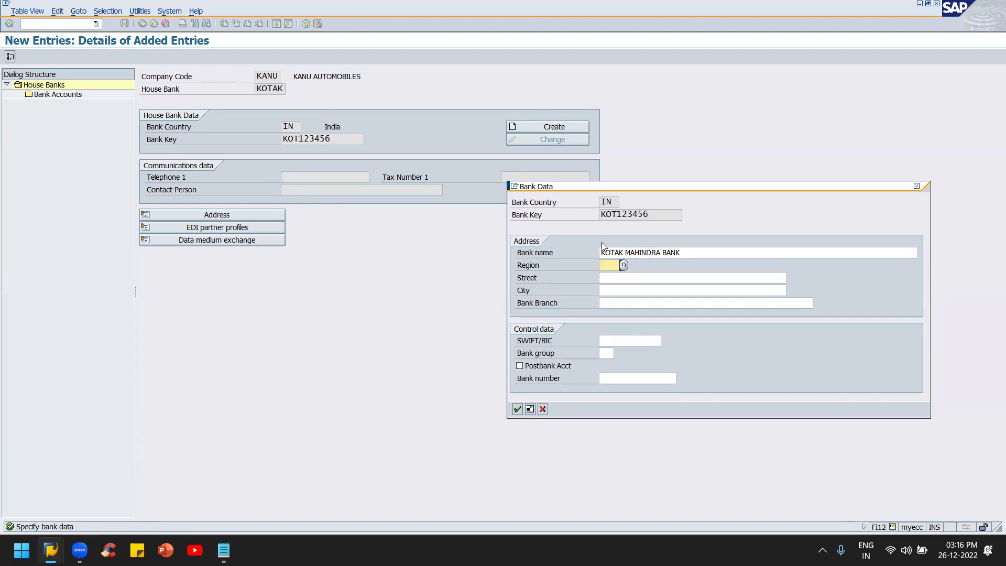
click(623, 265)
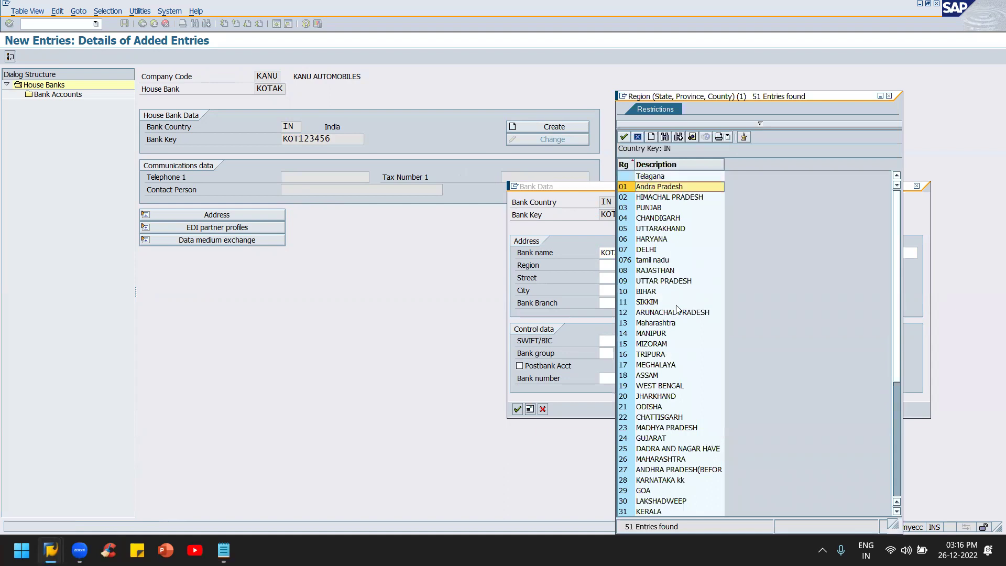
scroll(679, 310, down, 6)
click(645, 356)
double_click(646, 356)
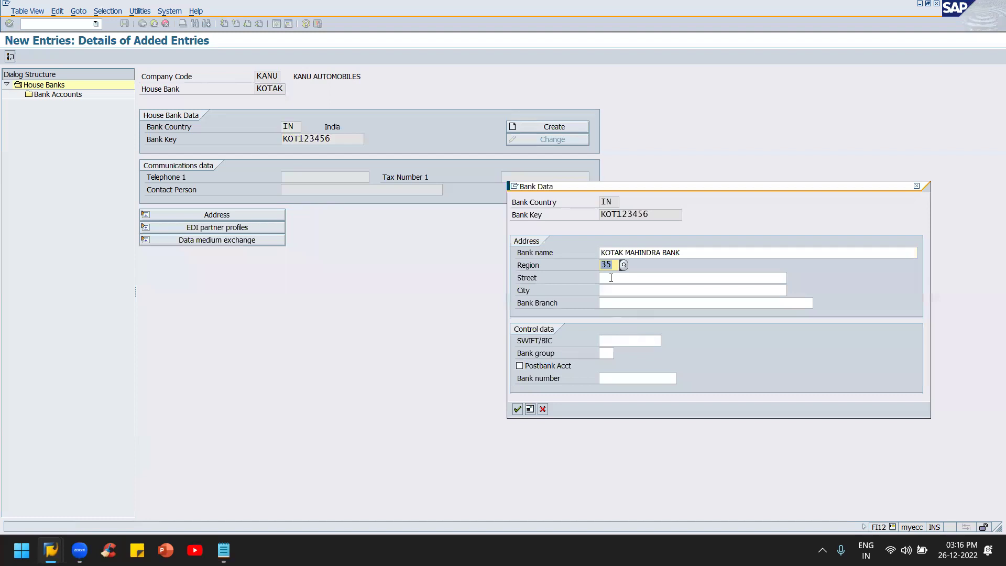
Step: Enter street STREET NO - 1, city BANK STREET KOTI and bank branch KOTI
click(612, 278)
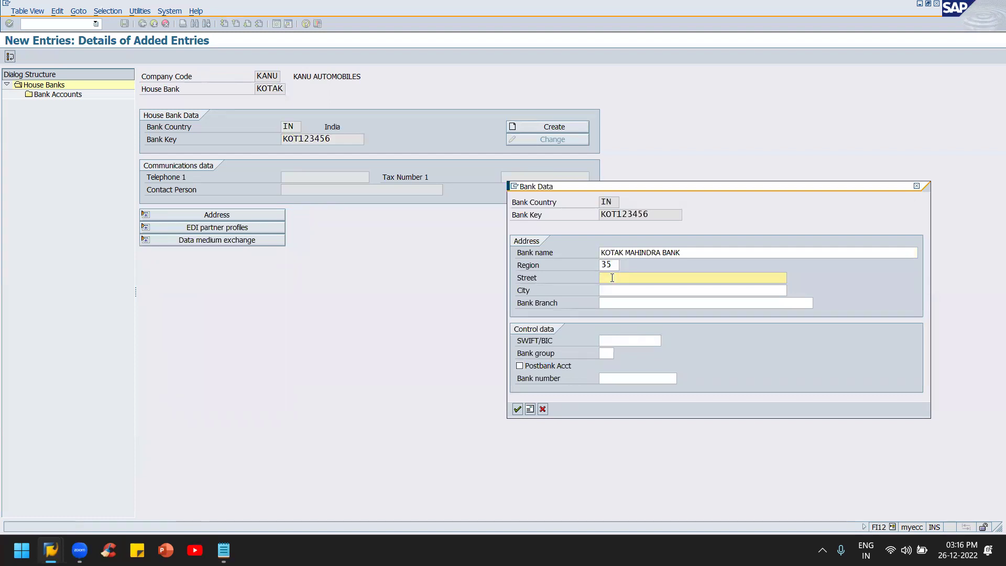
text(STREET N)
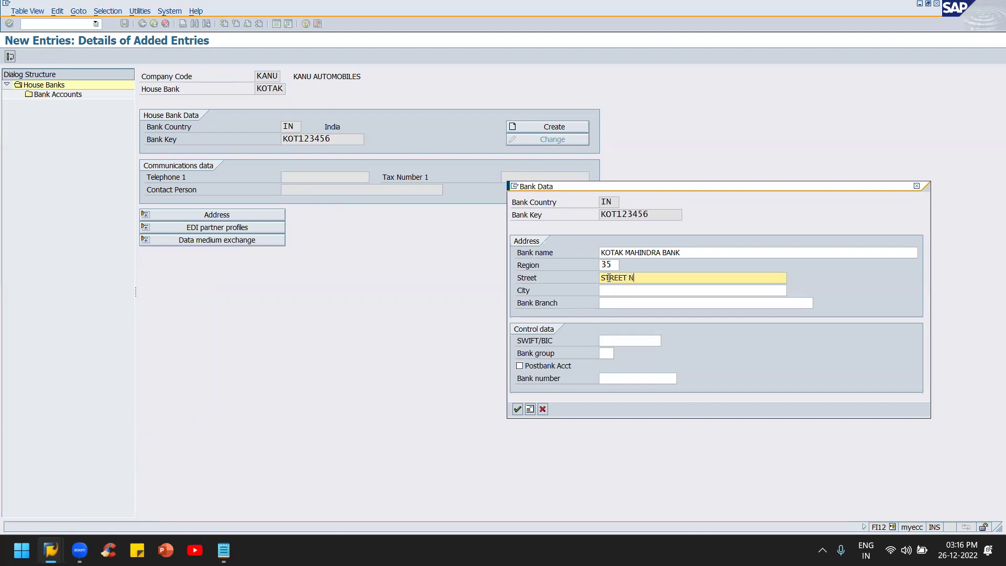
text(O - 1)
key(Tab)
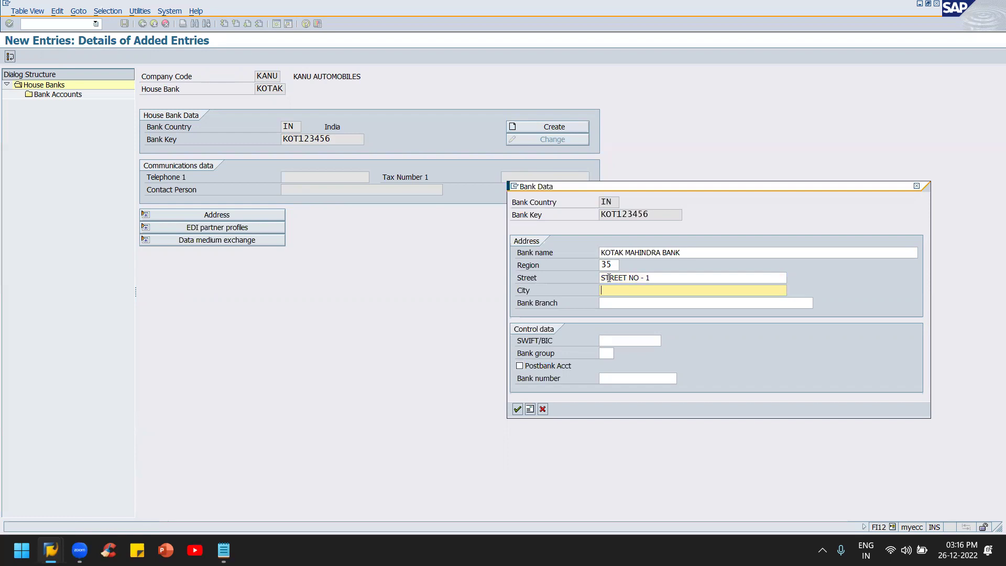
text(BANK STREET KOTI)
key(Tab)
text(KOTI)
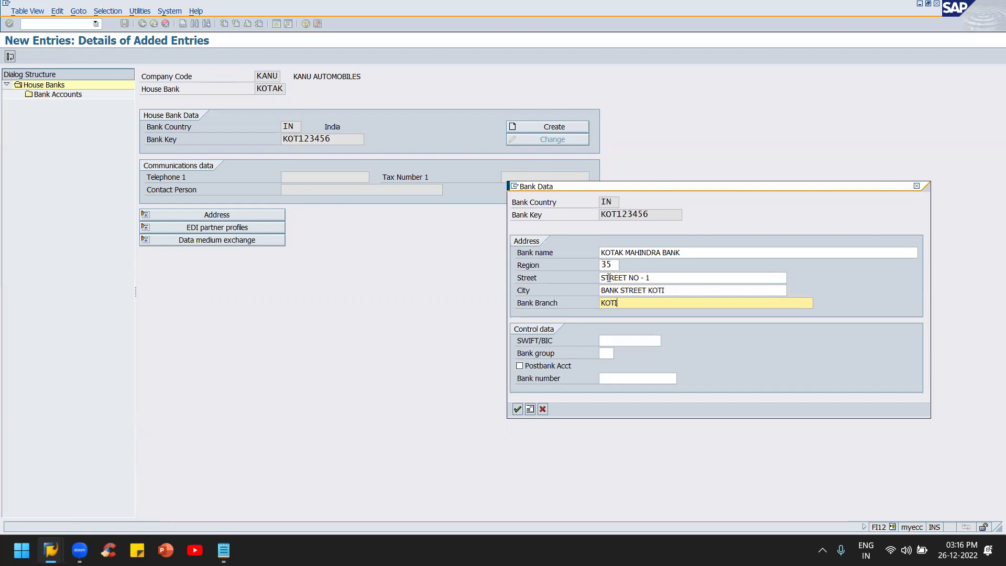
key(Tab)
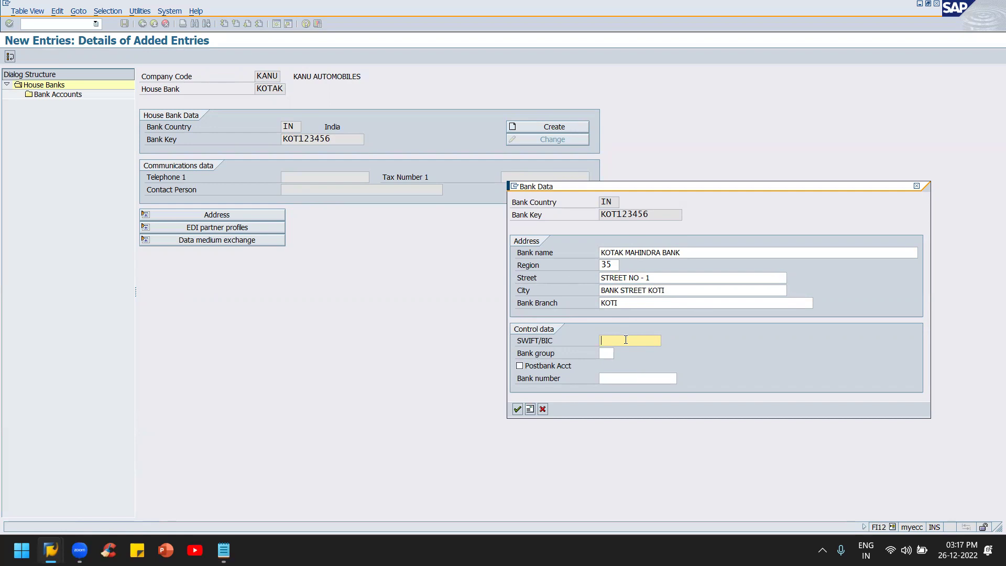
Step: Copy bank key KOT123456 into SWIFT/BIC, confirm the bank data and save the house bank
click(654, 212)
drag(654, 213, 581, 207)
key(ctrl+c)
click(575, 208)
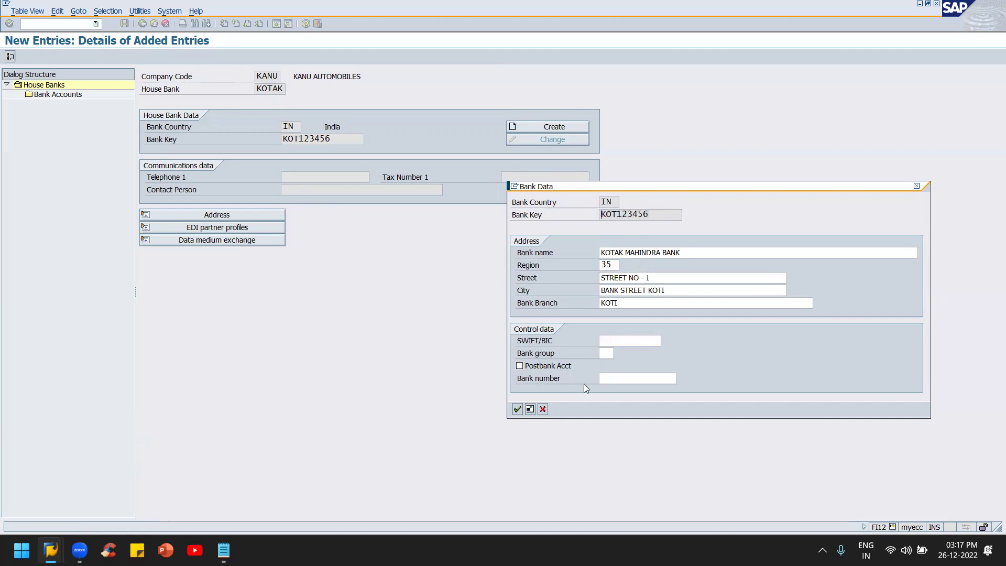
click(627, 340)
key(ctrl+v)
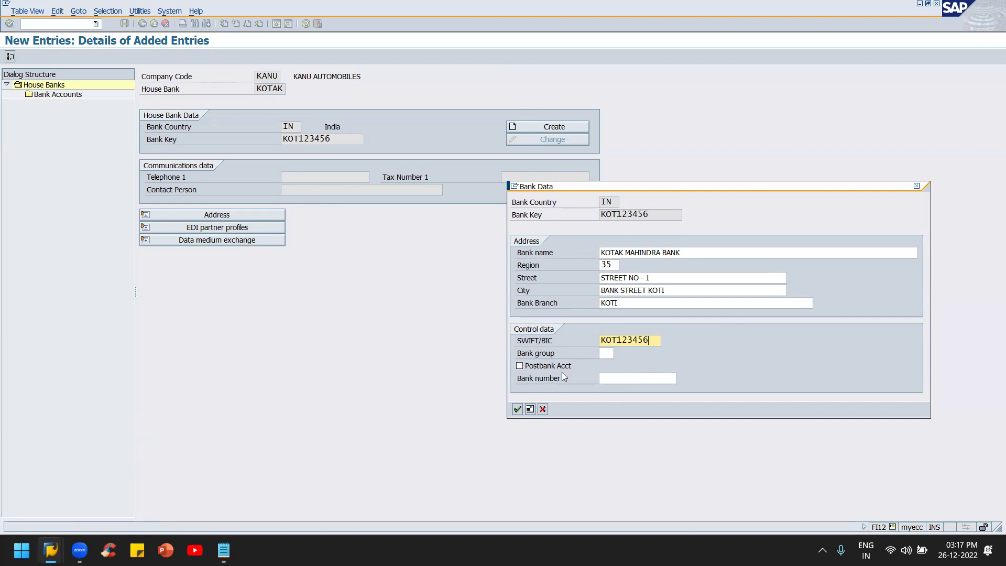
click(517, 409)
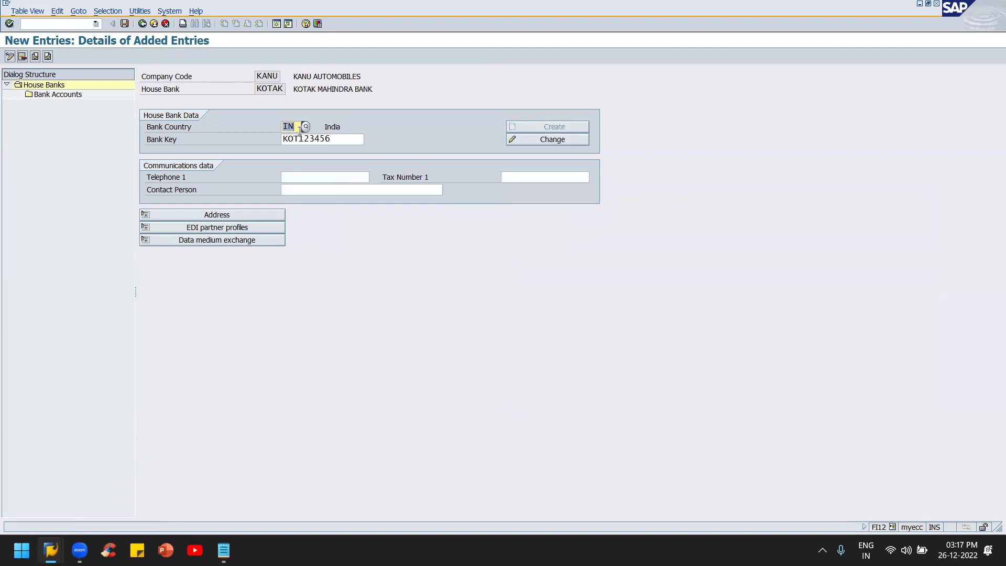
click(124, 24)
click(124, 24)
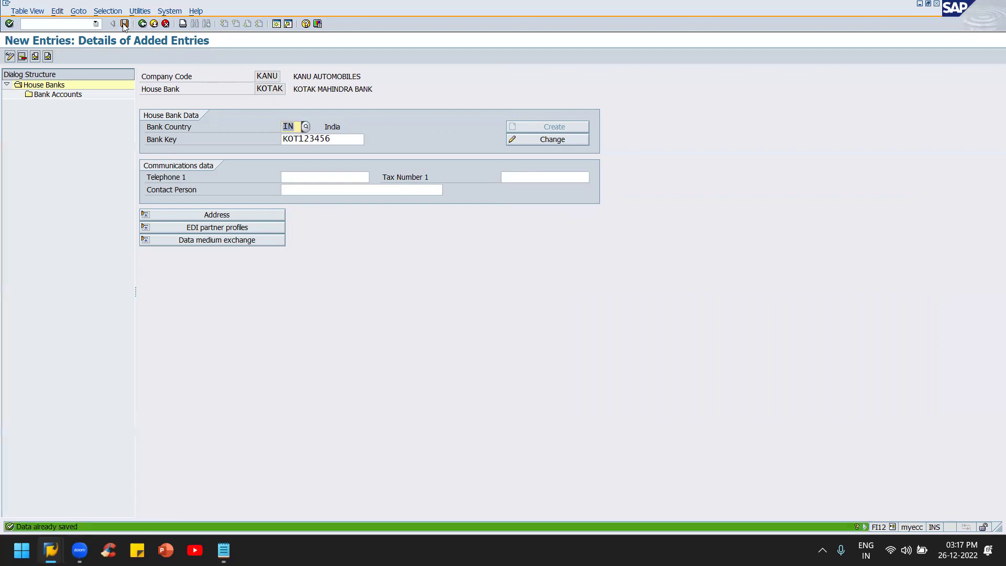
Step: Create bank account CRRNT, described CURRENT ACCOUNT FOR KANU, with account number 123456789
double_click(68, 95)
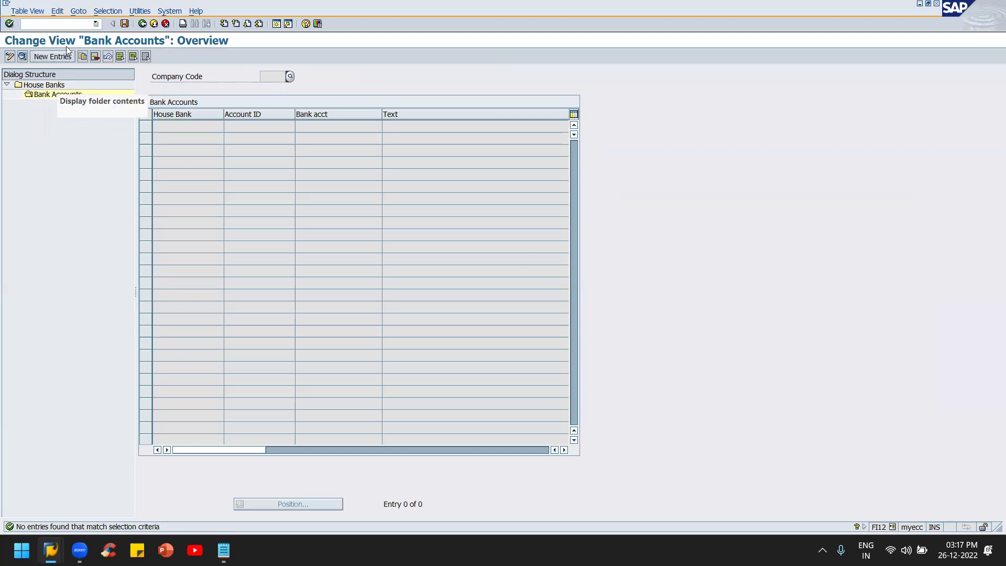
click(57, 59)
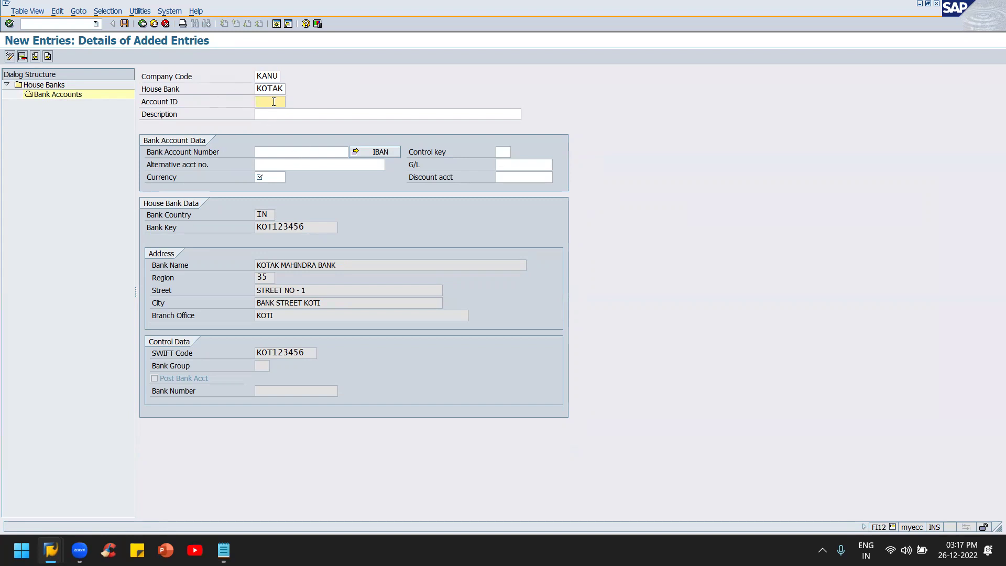
text(KO)
click(265, 113)
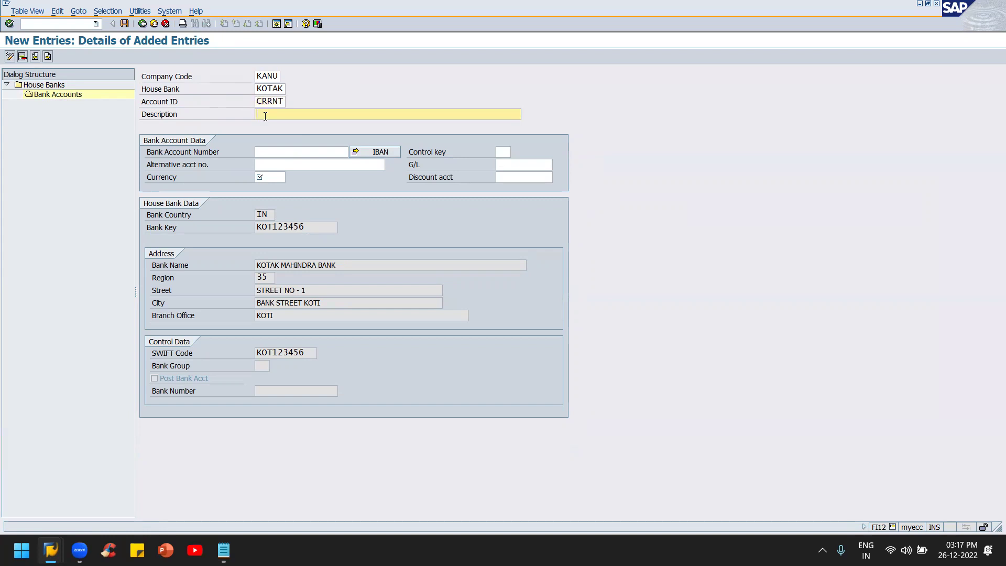
text(CURRETNT ACCOUNT FOR KANU)
key(Tab)
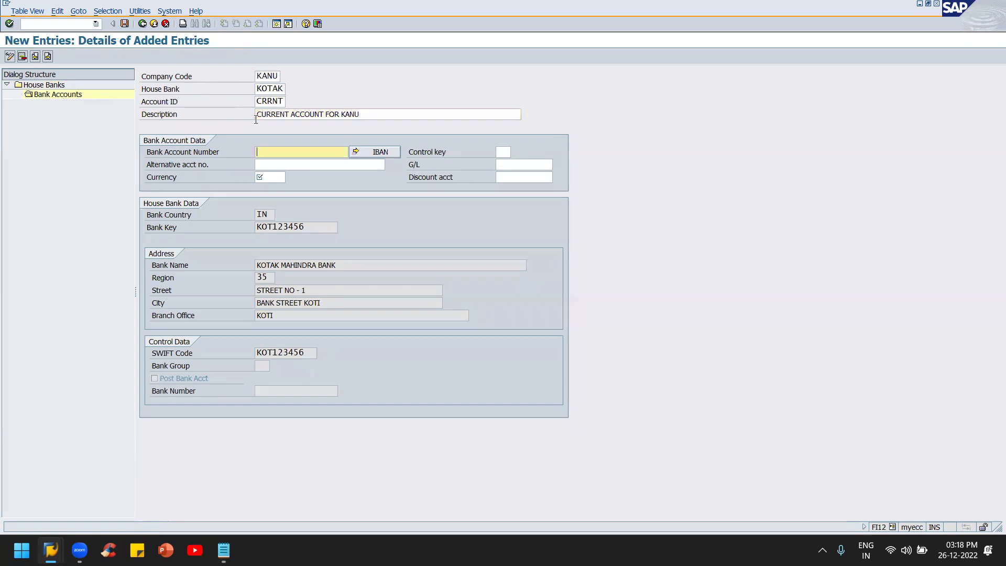
text(123456789)
Step: Set the account currency to INR and look up available G/L accounts
click(276, 177)
text(INR)
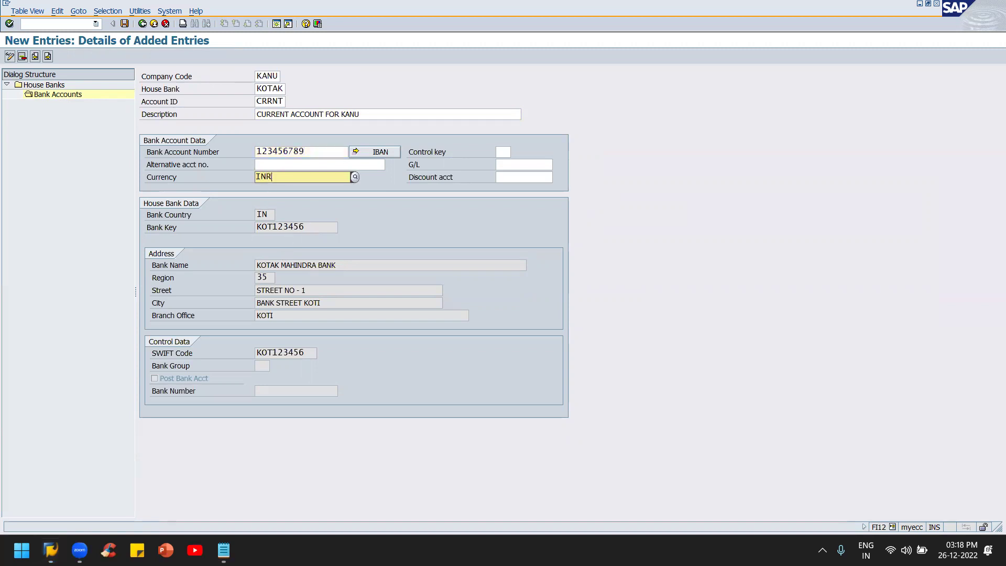
click(497, 164)
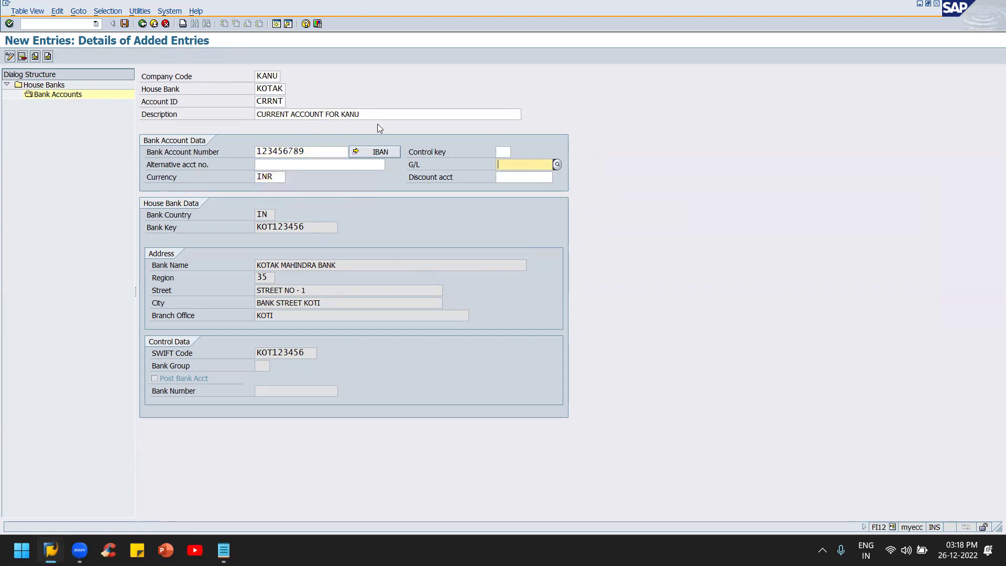
click(272, 177)
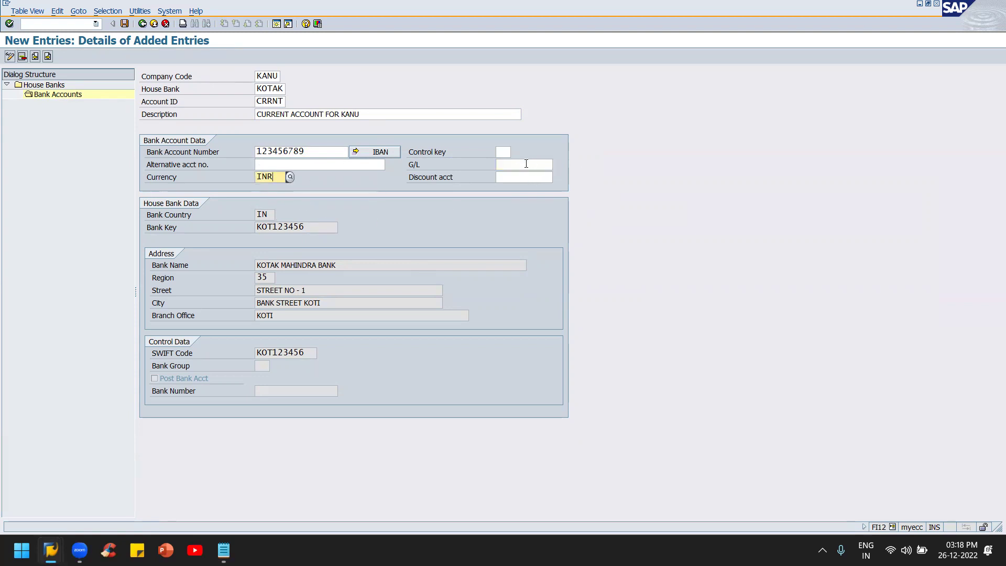
click(549, 165)
click(557, 164)
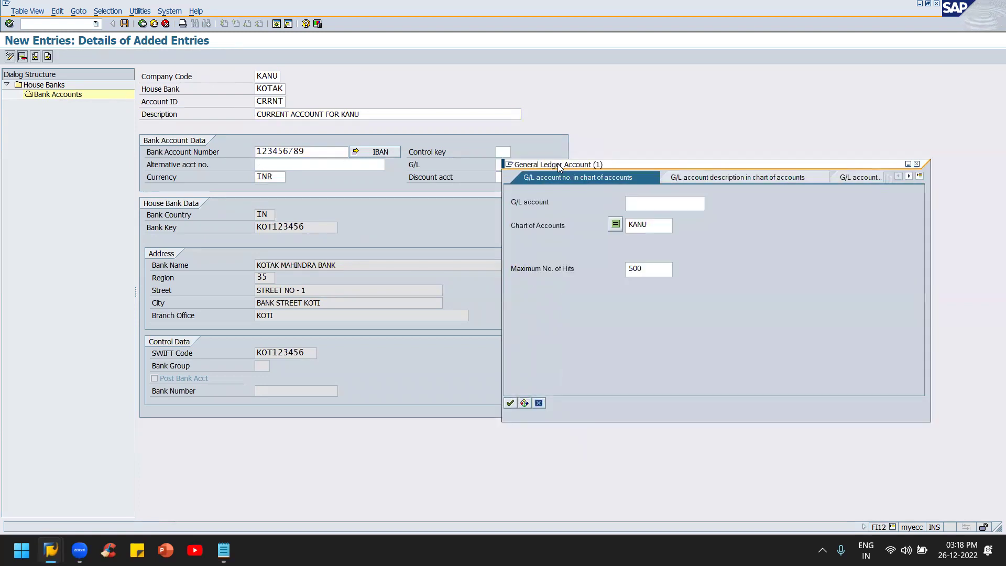
Step: Assign G/L account 1000 KOTAK MAHINDRA BANK to CRRNT and save the bank account
key(Return)
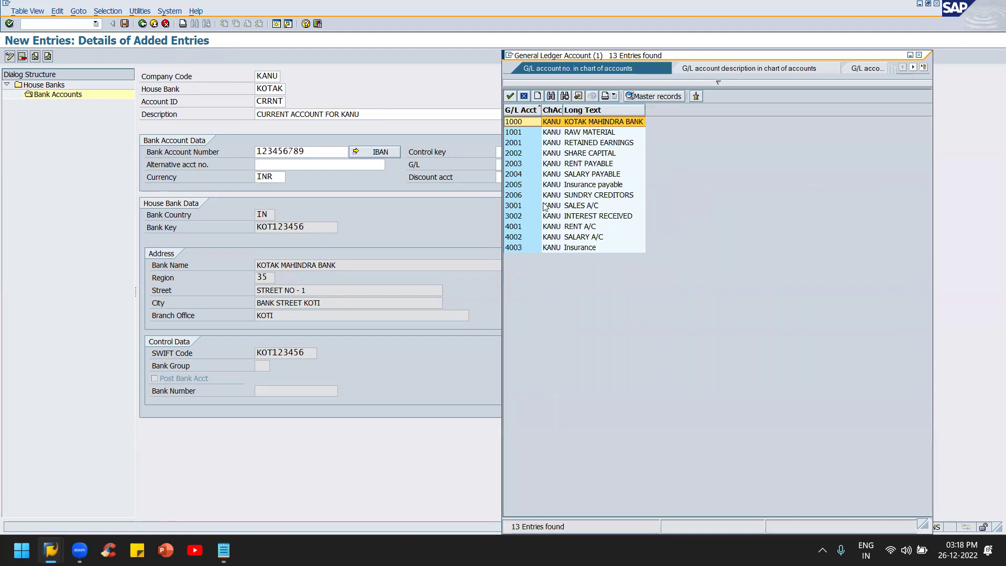
double_click(601, 122)
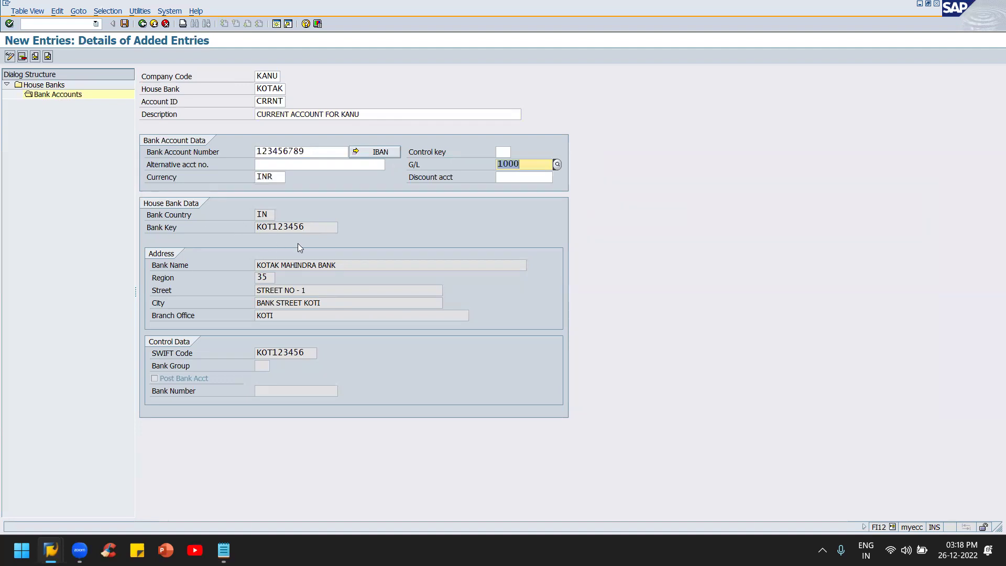
click(316, 150)
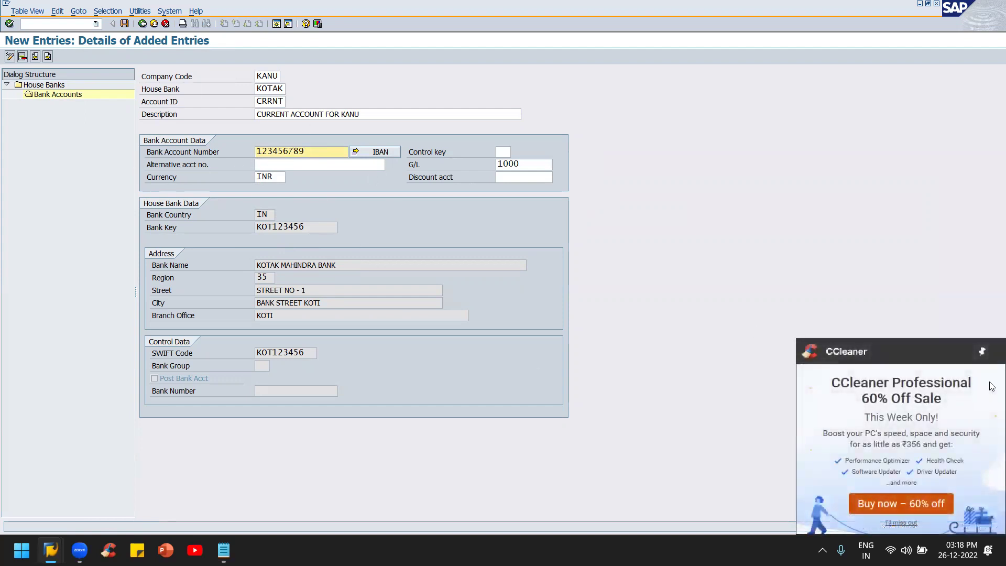
click(124, 24)
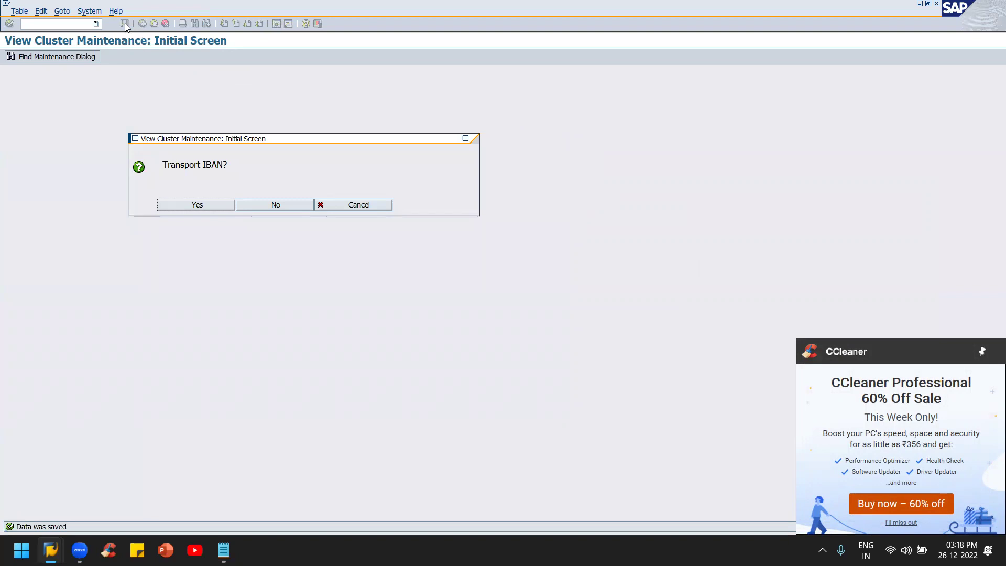
Step: Record the bank account change in the SPIN HOUSE BANK transport request
click(203, 206)
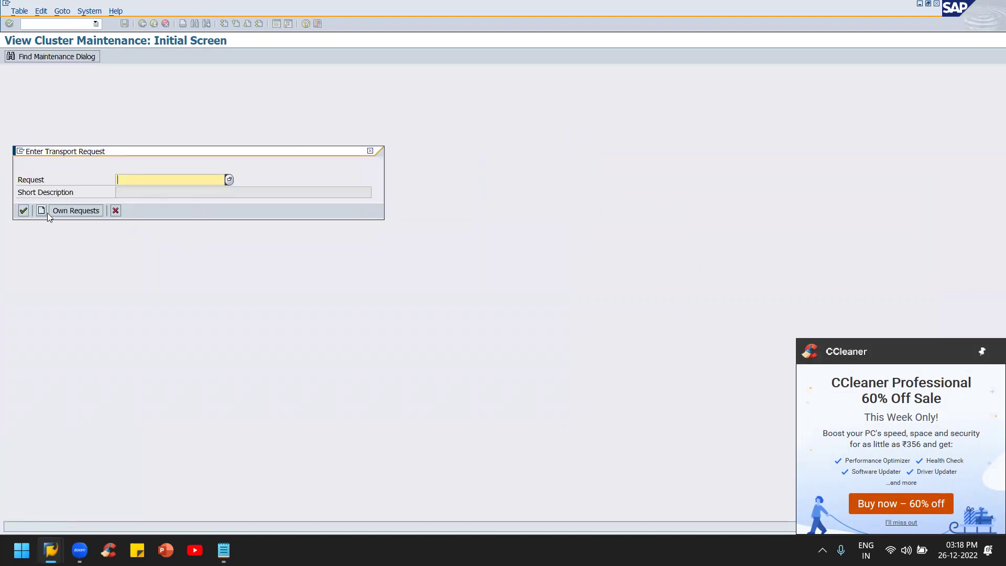
click(68, 211)
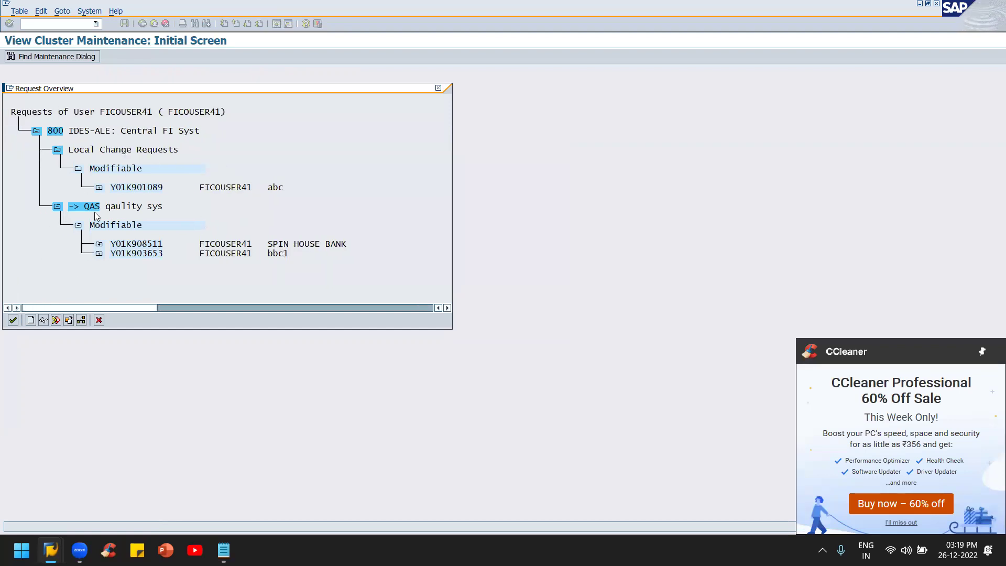
double_click(135, 245)
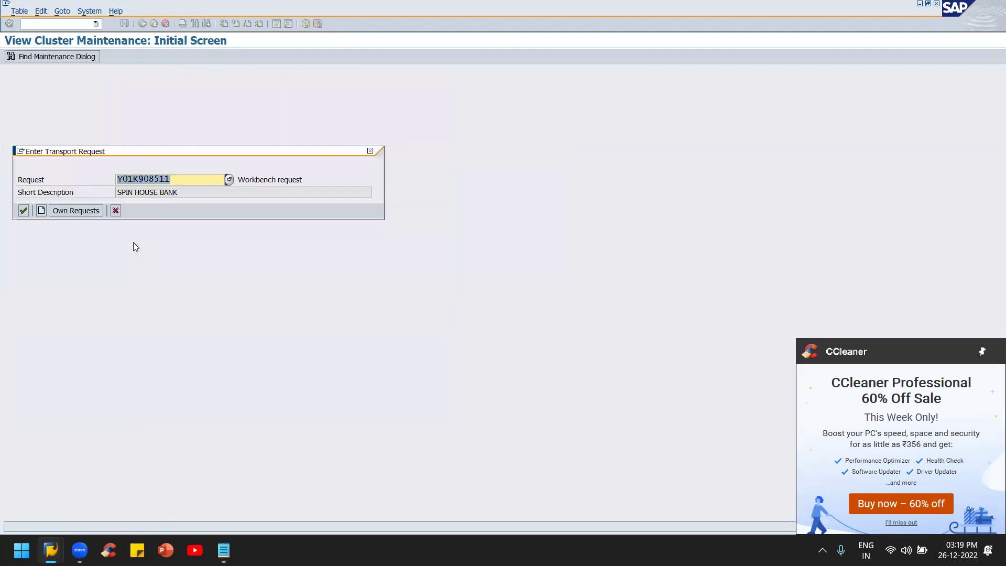
click(23, 211)
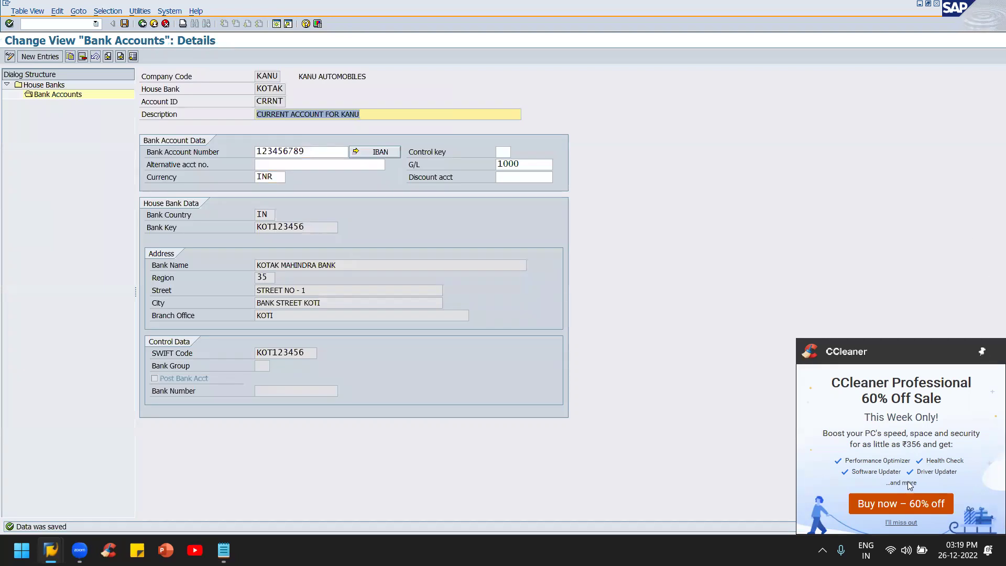
click(902, 523)
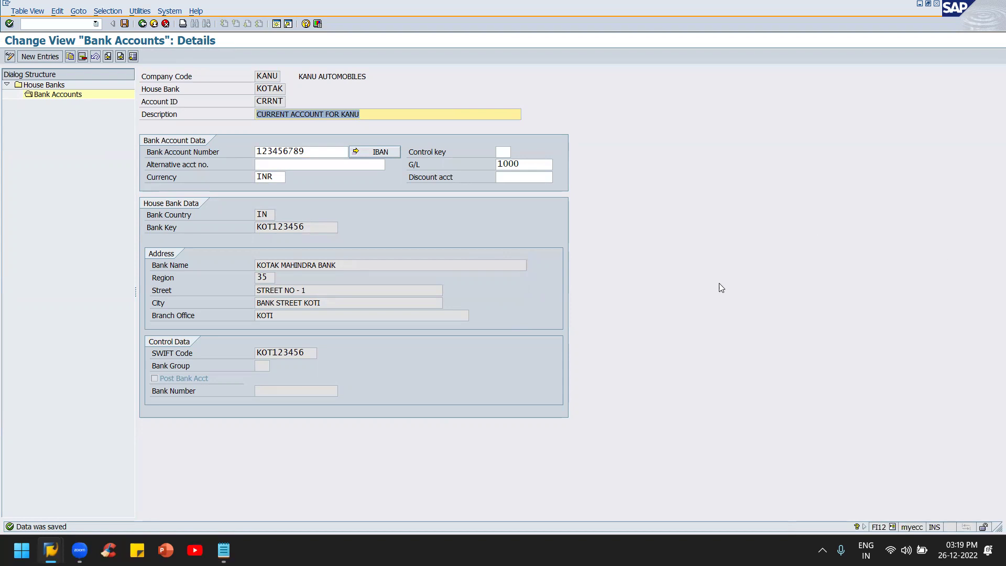
Step: Leave the bank account details and run FS00 for central G/L account maintenance
key(alt+Tab)
key(alt+shift+Tab)
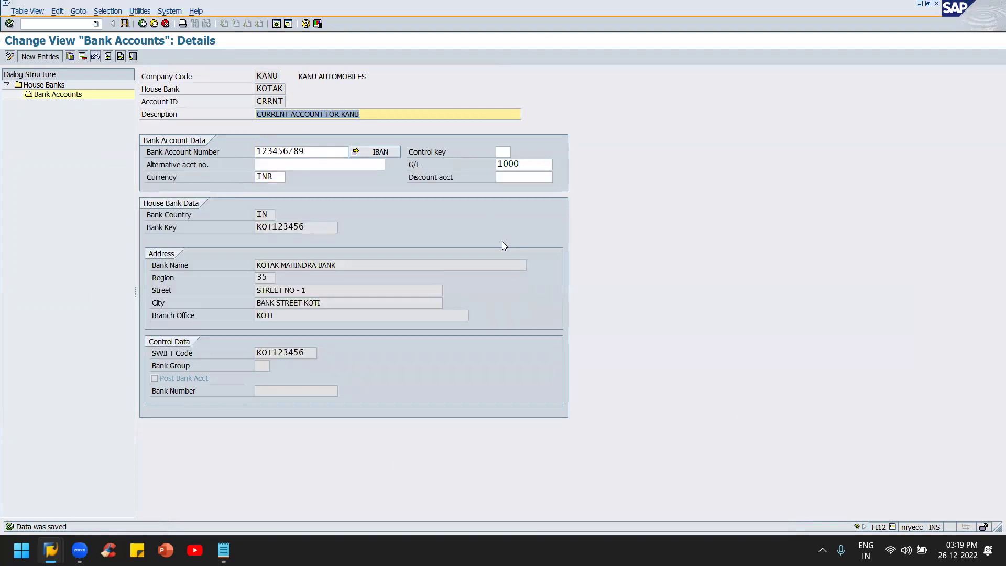
click(647, 227)
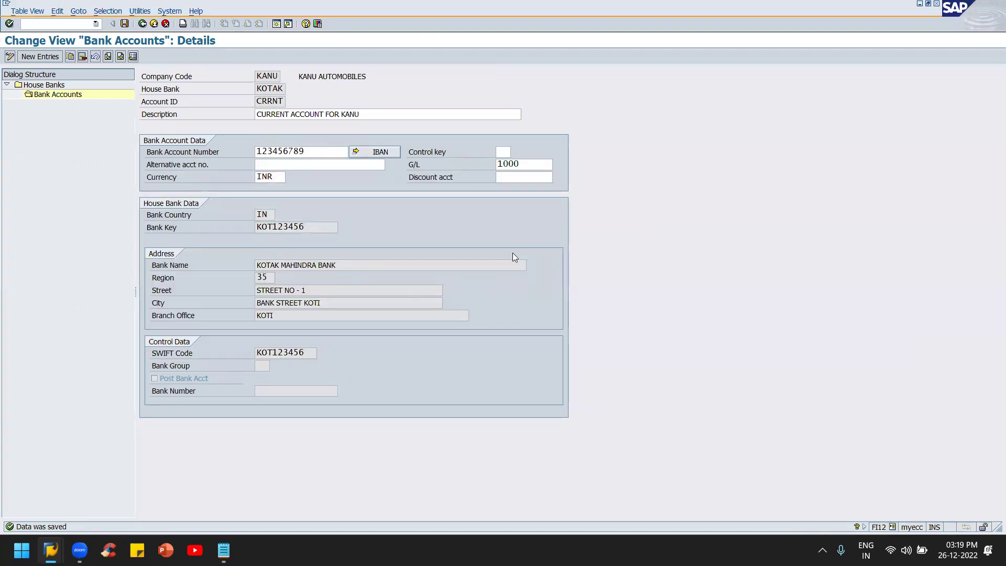
key(shift+F3)
text(FS00)
key(Return)
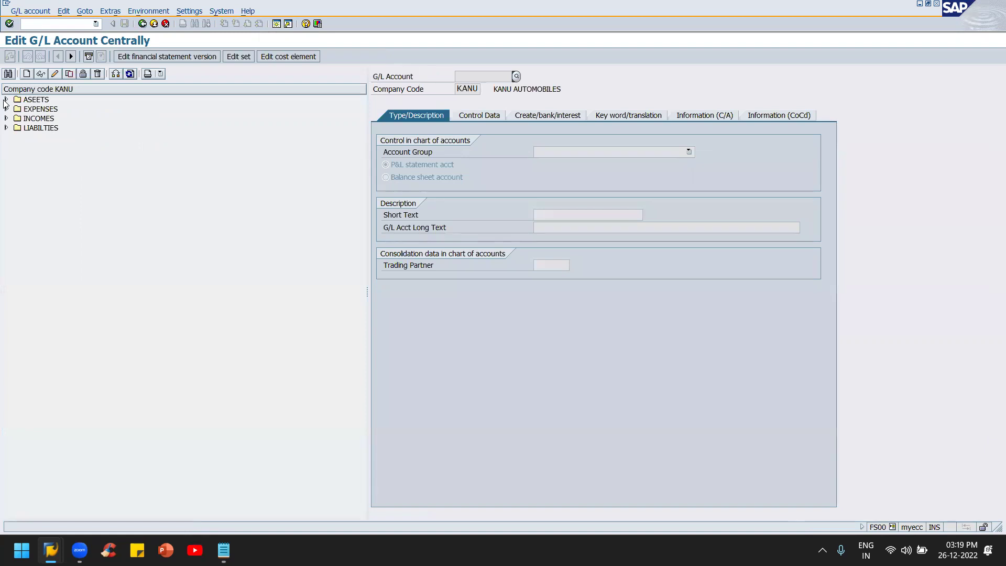
Step: Open G/L account 1000 (KOTAK MAHINDRA BANK) in change mode on its bank/interest settings
click(5, 100)
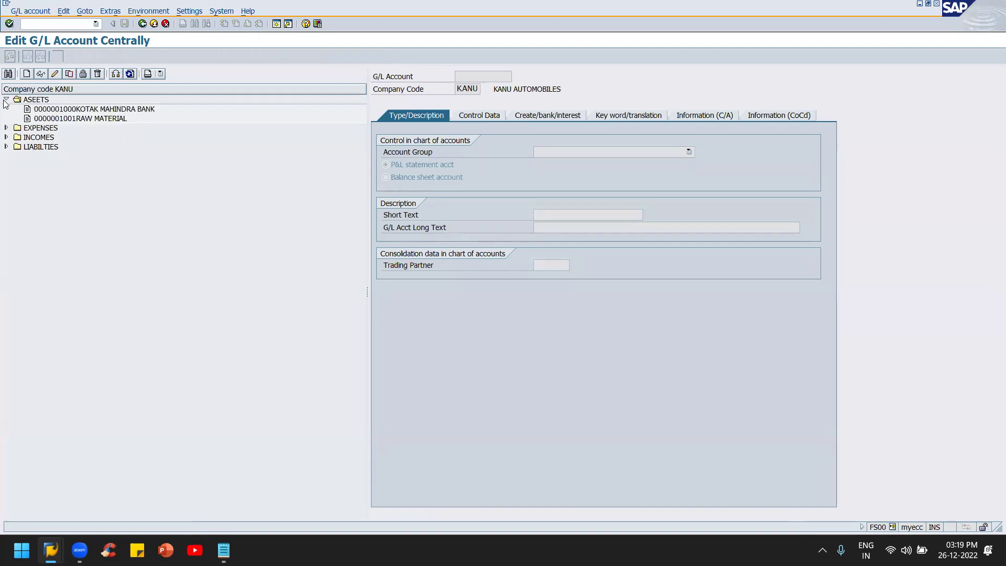
click(105, 109)
click(54, 75)
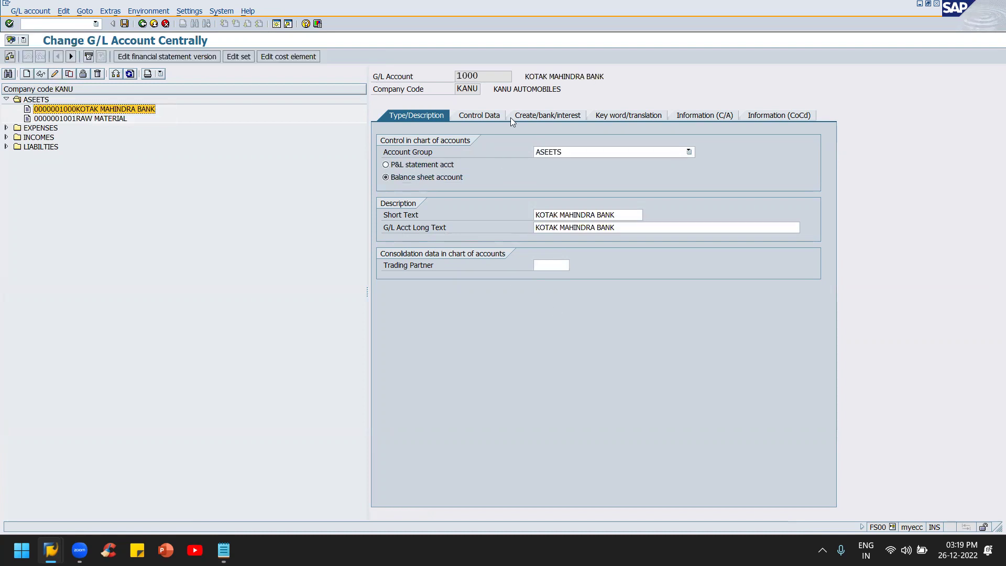
click(485, 115)
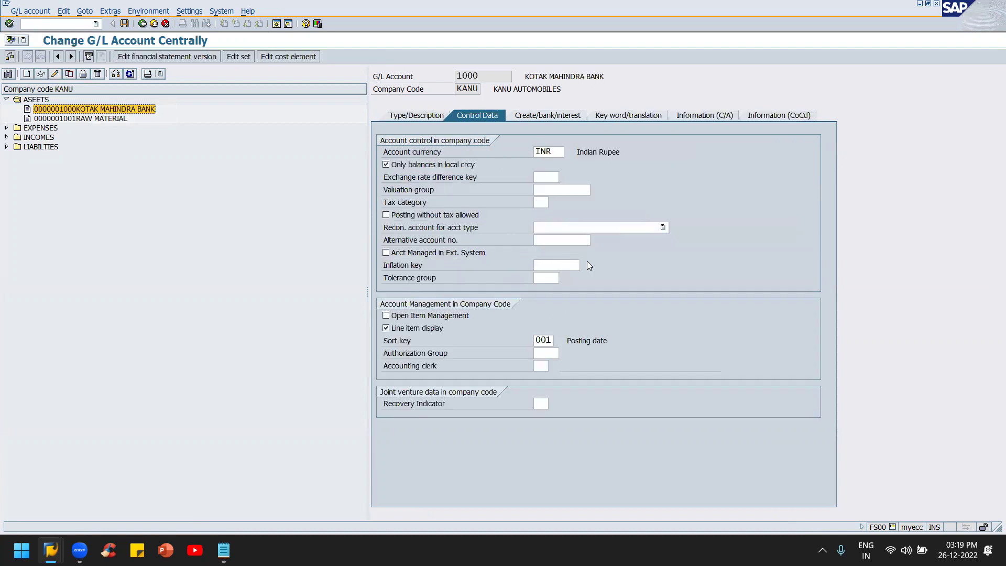
click(548, 115)
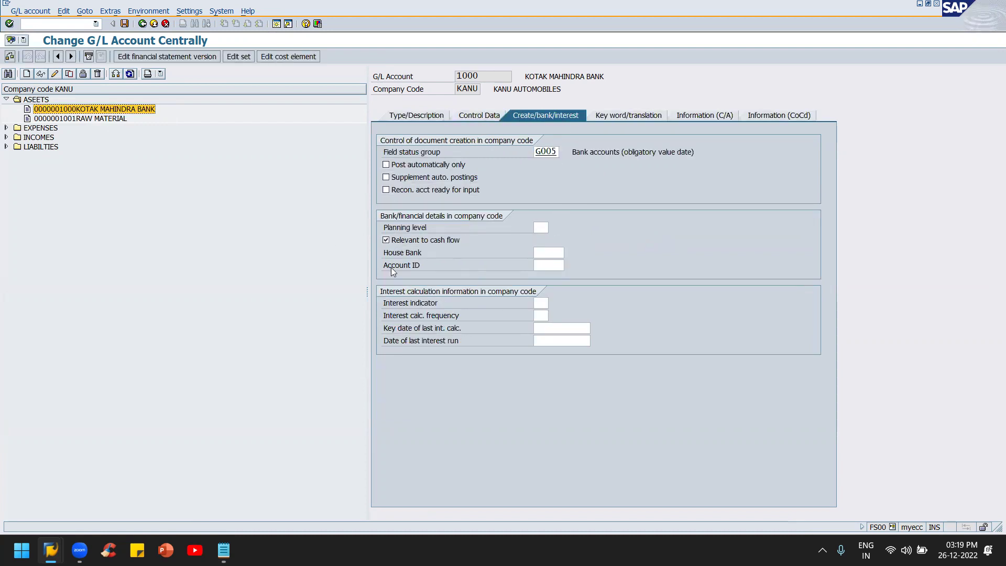
Step: Assign house bank KOTAK and account ID CRRNT to G/L account 1000
click(556, 254)
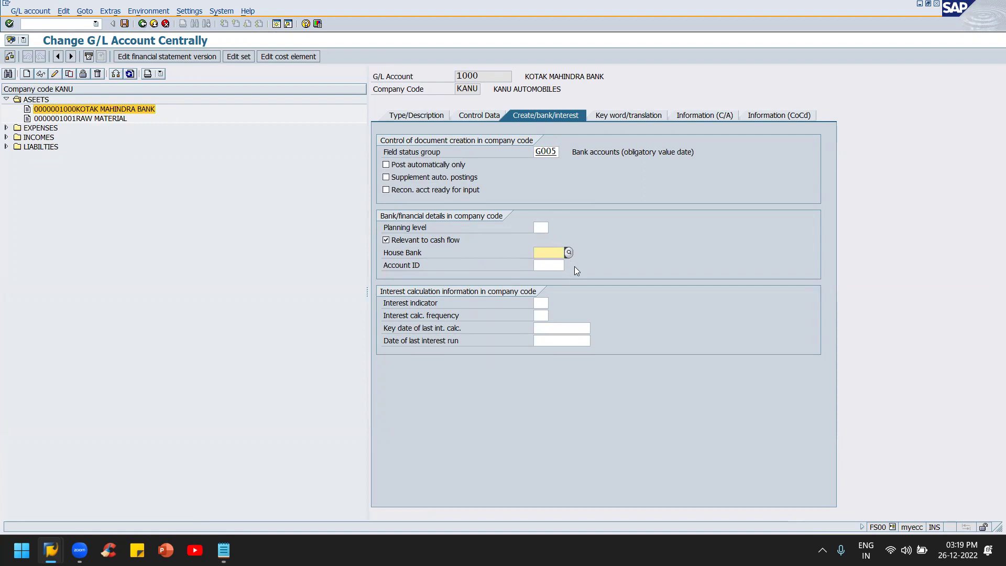
click(568, 253)
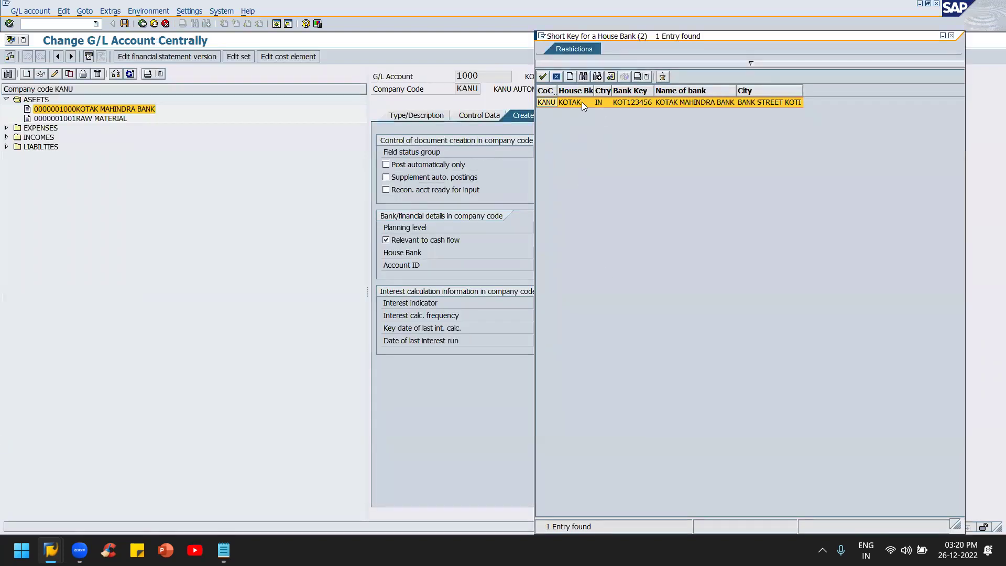
click(582, 102)
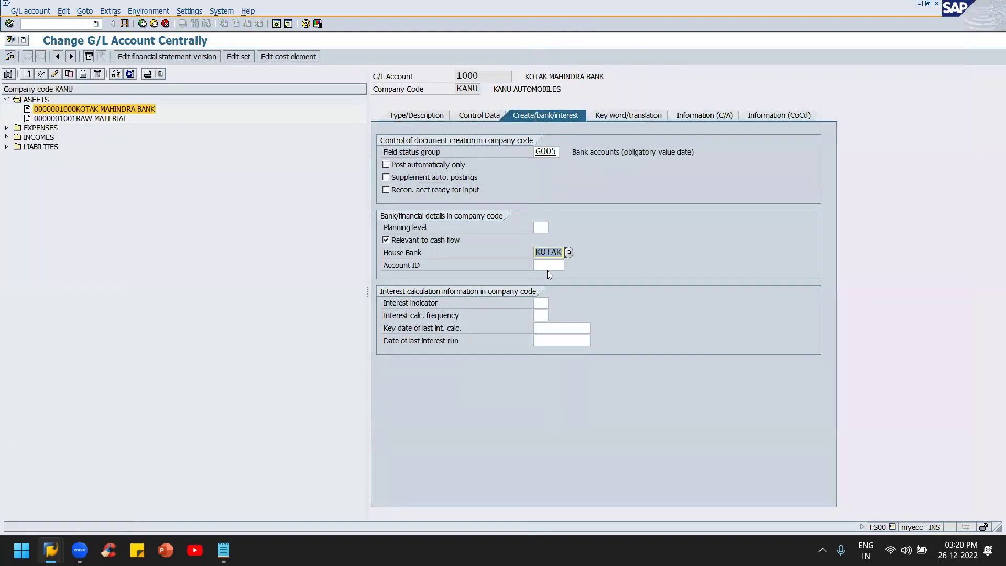
click(551, 266)
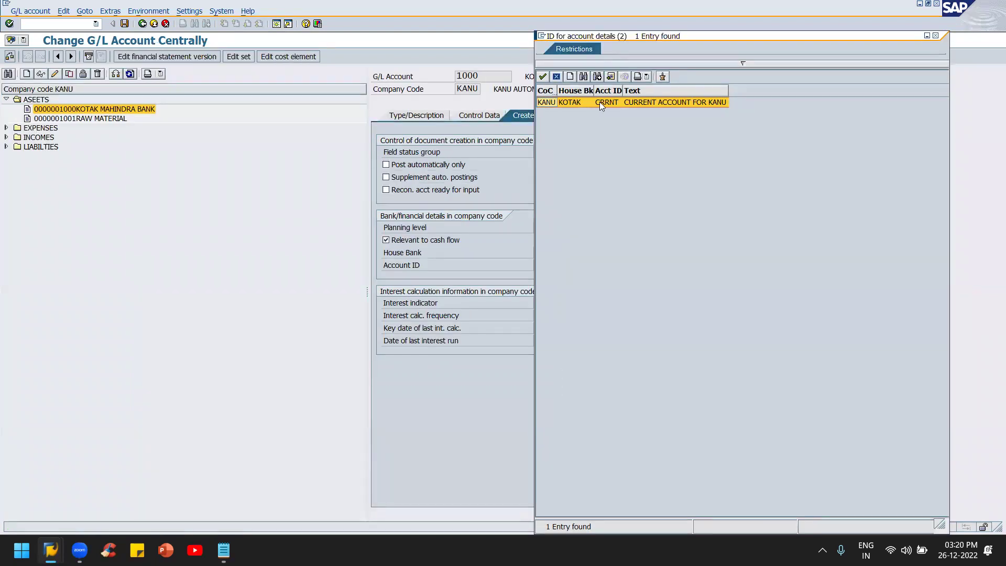
double_click(599, 102)
key(alt+Tab)
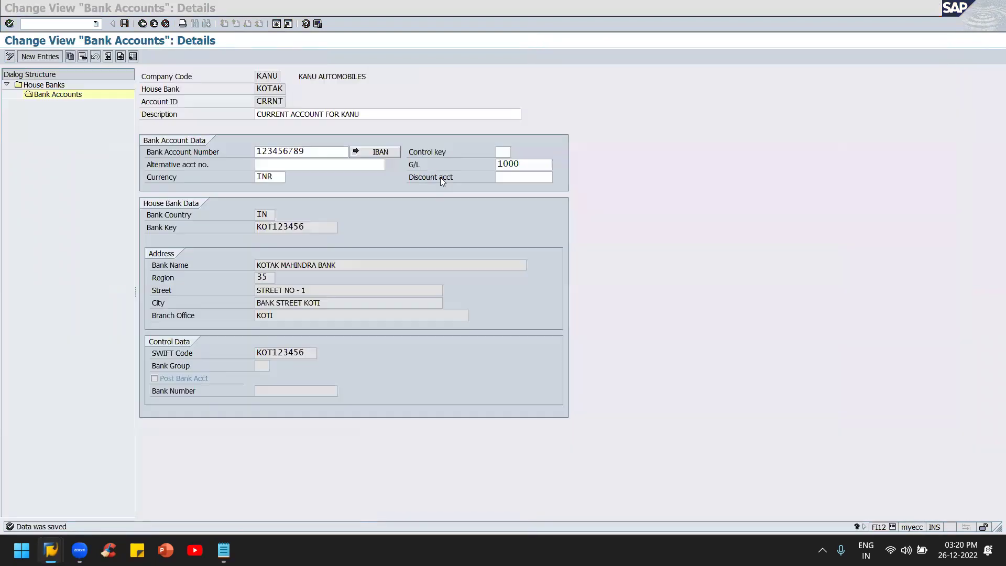
key(alt+Tab)
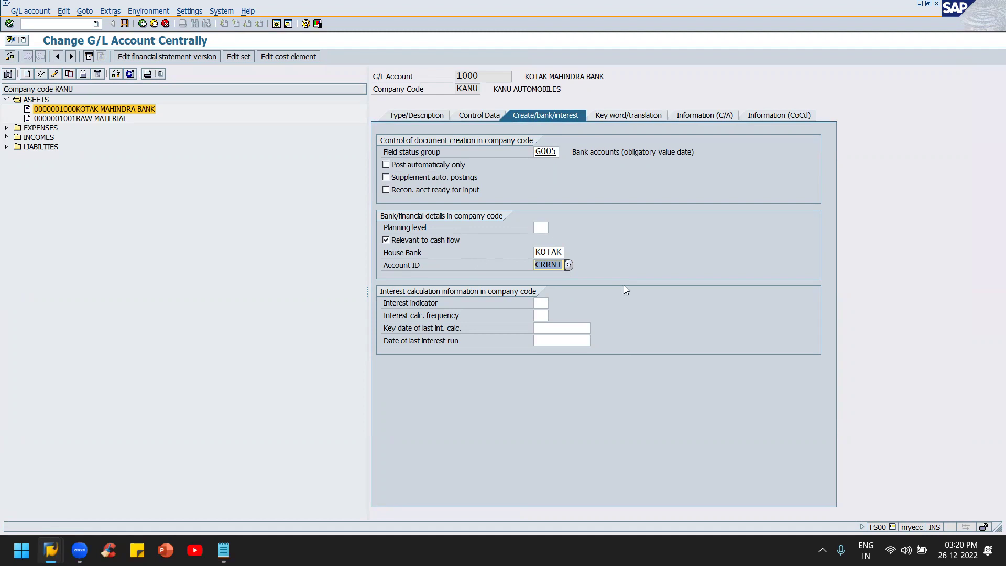
Step: Save the G/L account and return to the Easy Access menu with Accounting expanded
click(124, 24)
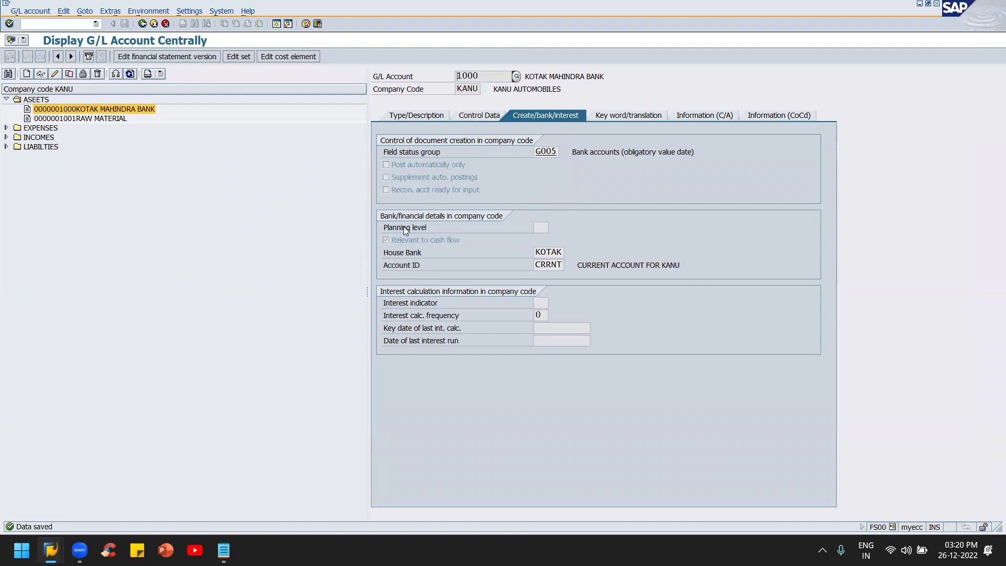
key(F3)
key(F3)
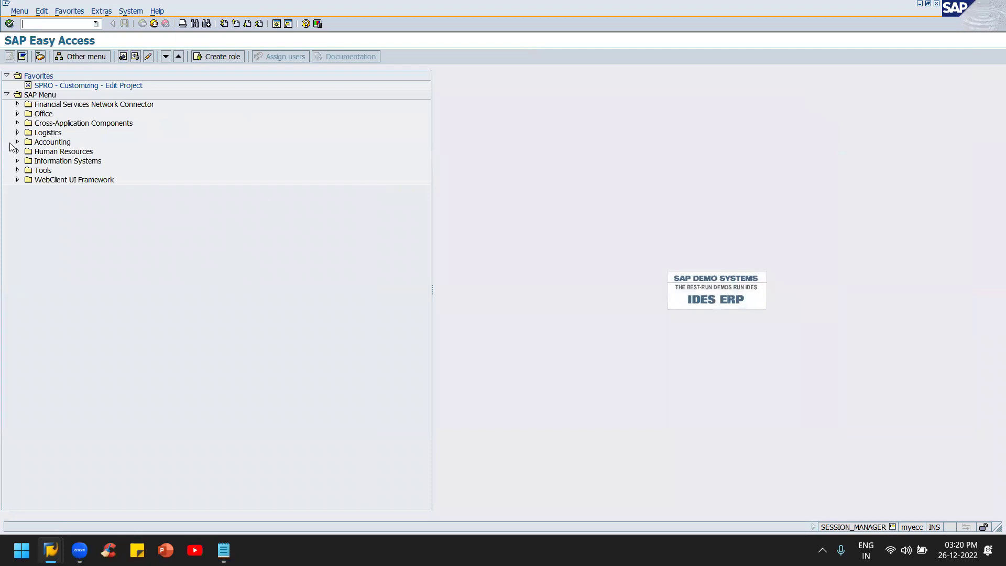
click(17, 142)
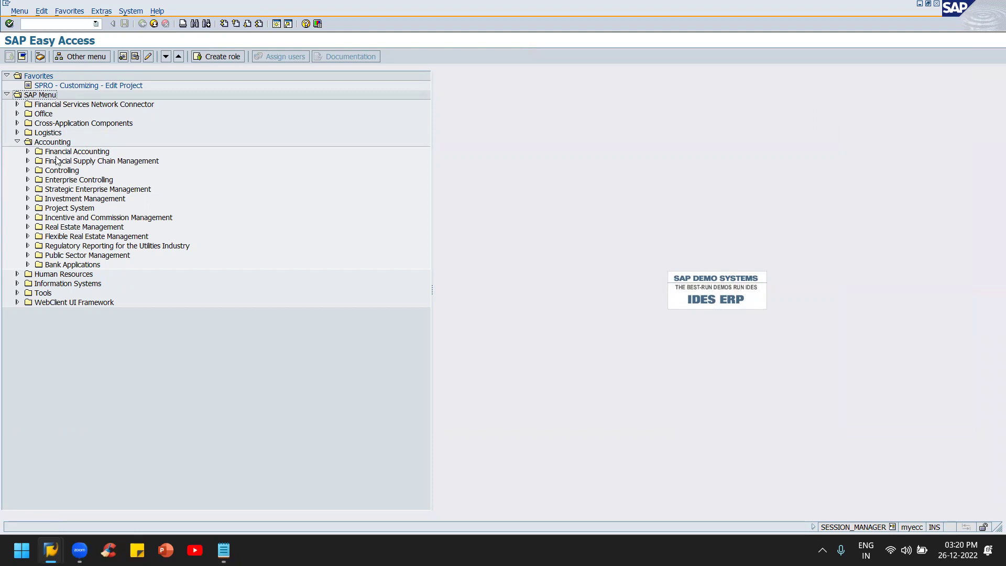
Step: Launch F110 - Payments from Financial Accounting > Accounts Payable > Periodic Processing
click(27, 151)
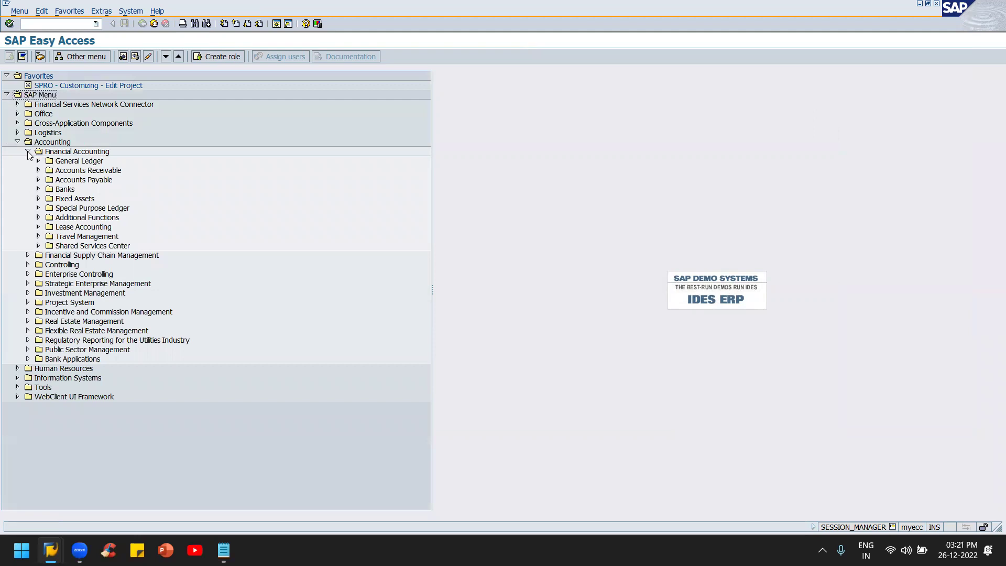
click(38, 180)
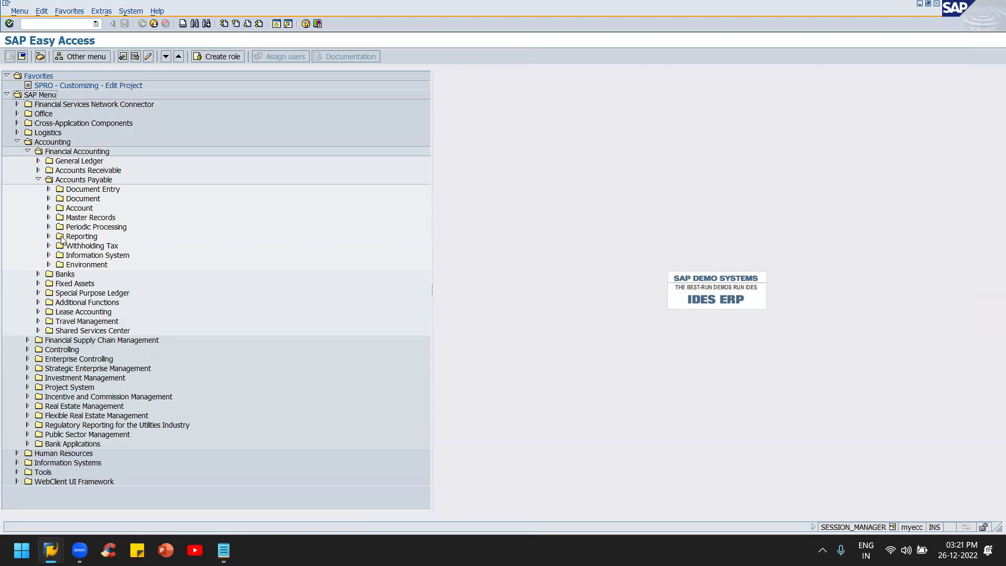
click(49, 227)
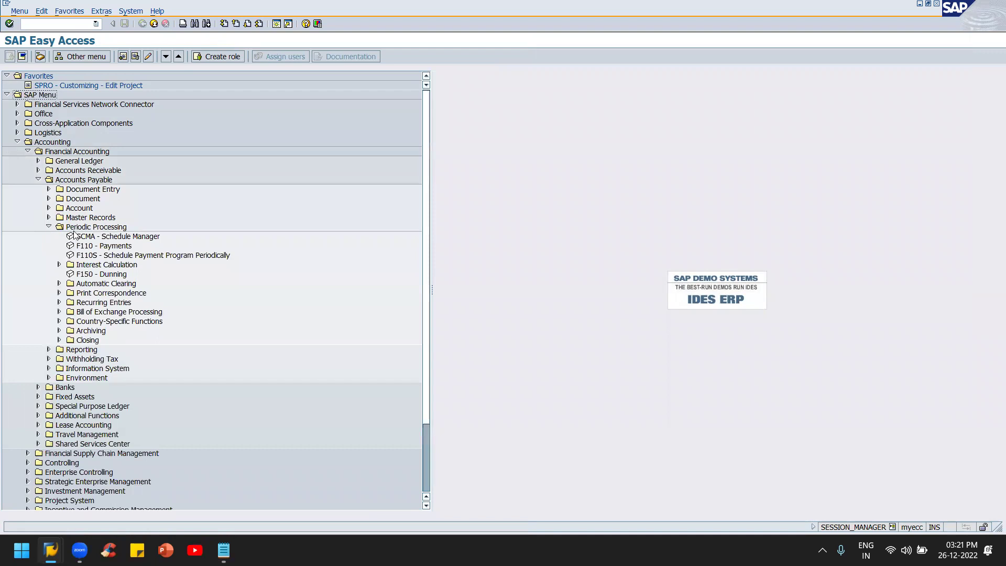
click(88, 248)
double_click(88, 247)
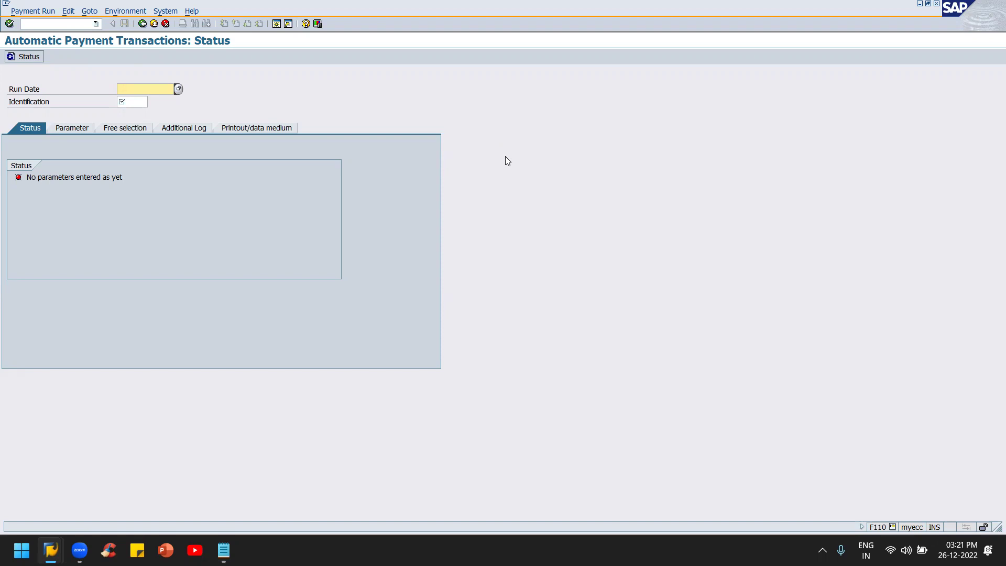
Step: Choose Environment > Check Information > Number Ranges from the F110 menu bar
click(138, 12)
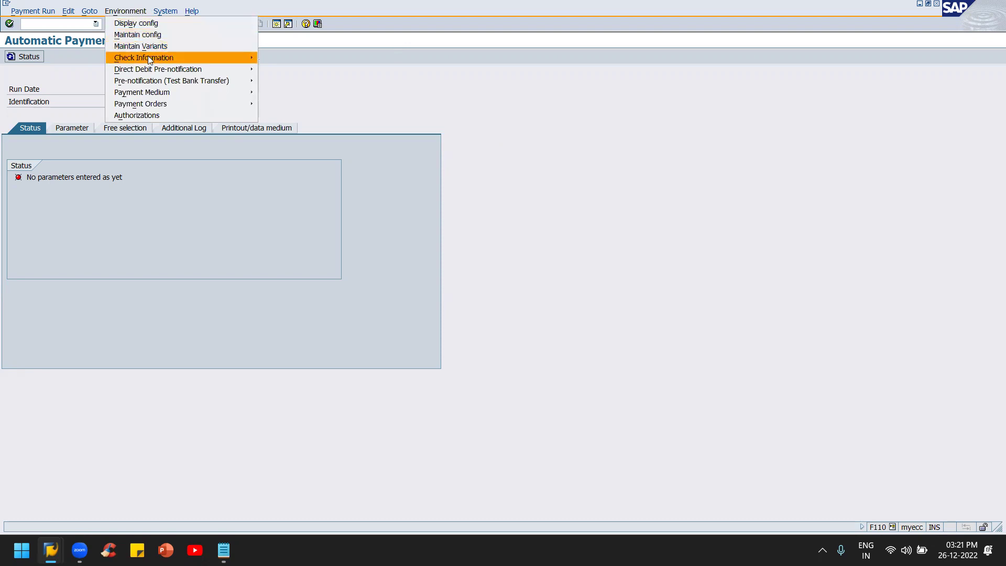
mouse_move(149, 59)
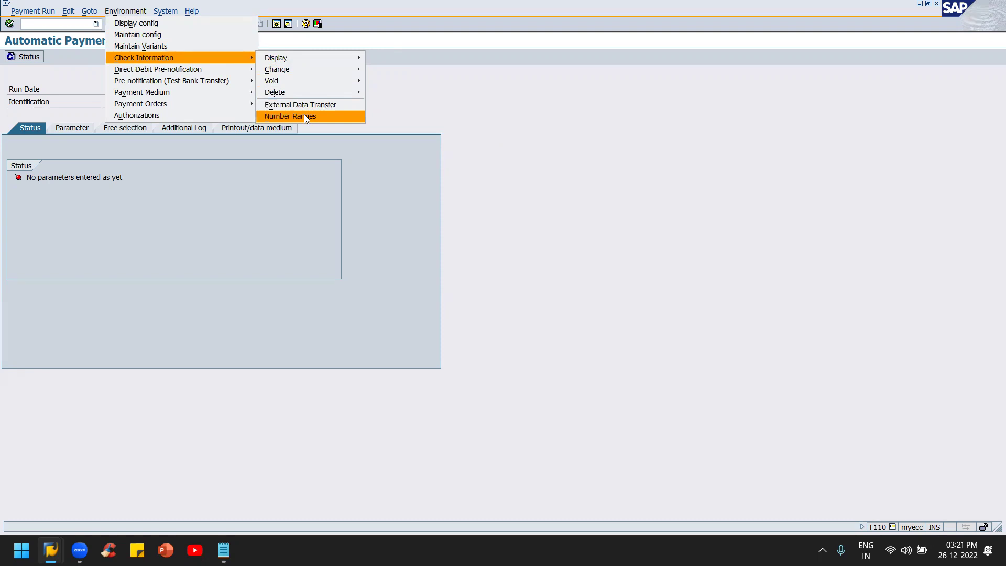
click(305, 115)
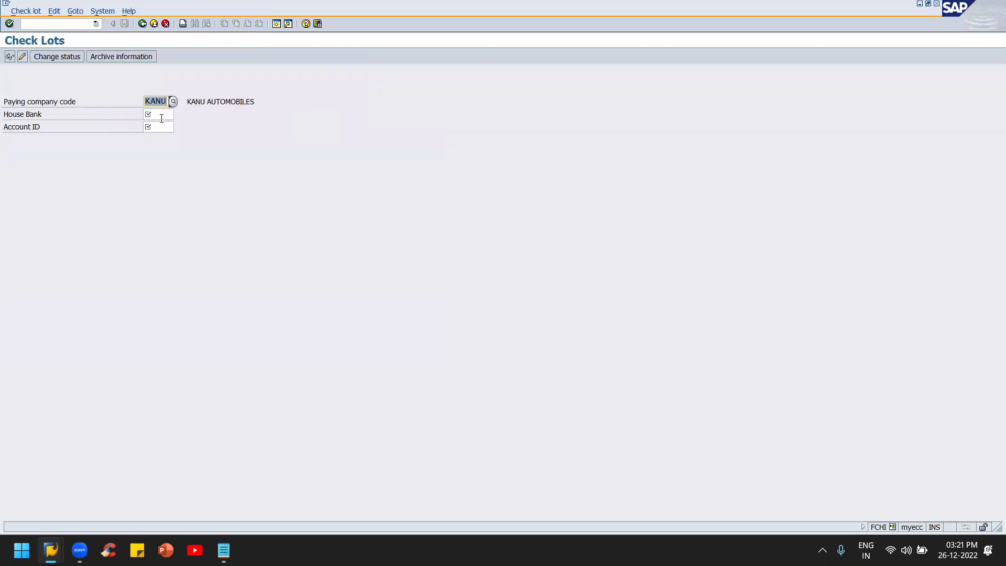
Step: Enter house bank KOTAK and account ID CRRNT for company code KANU and confirm
click(161, 117)
text(KOTAK)
key(Return)
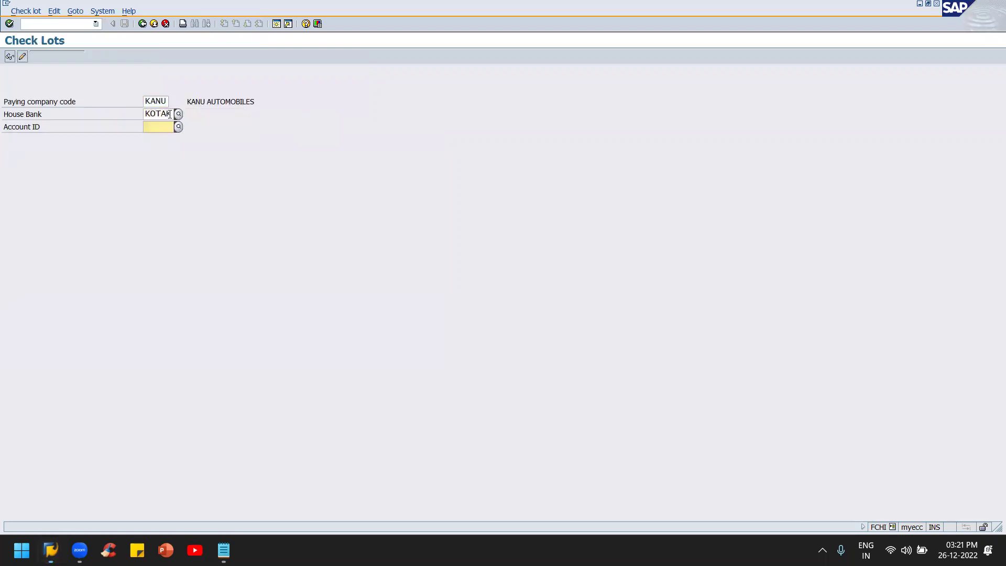
text(CR)
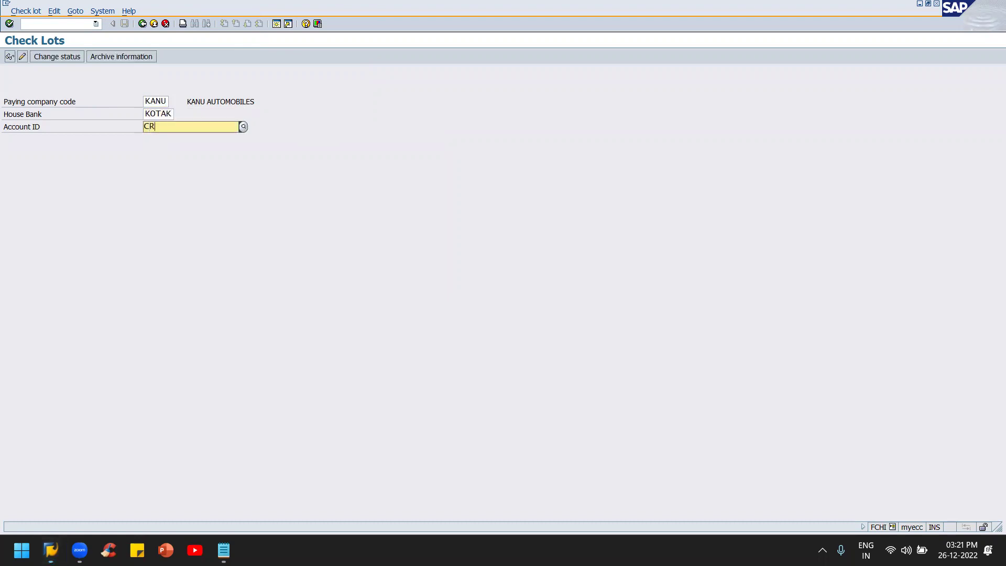
text(R)
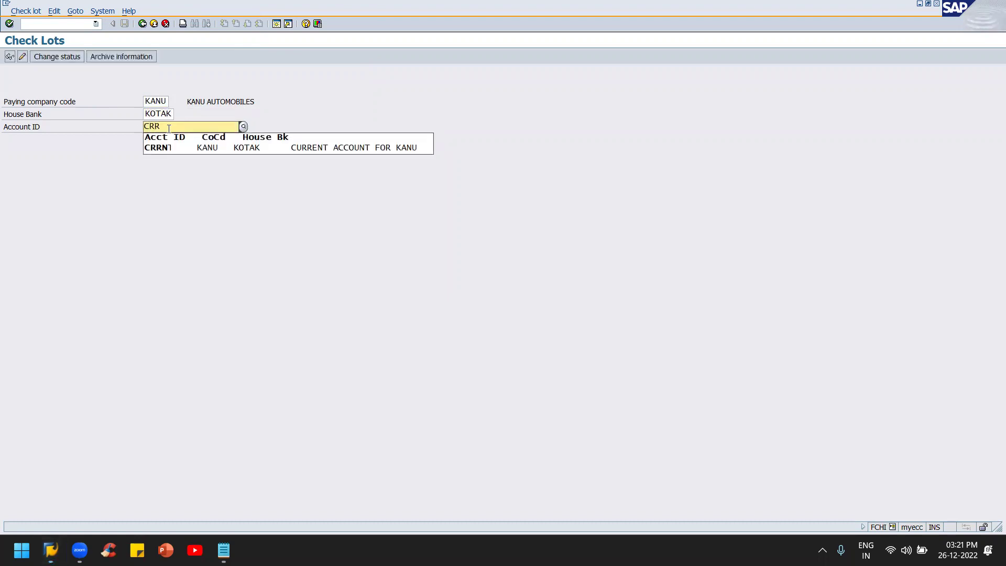
click(154, 146)
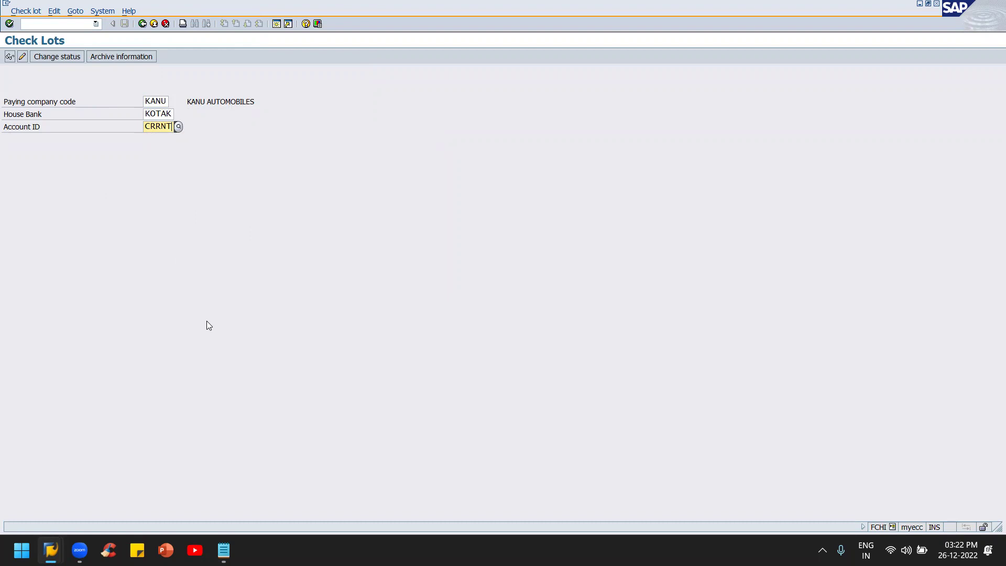
key(Return)
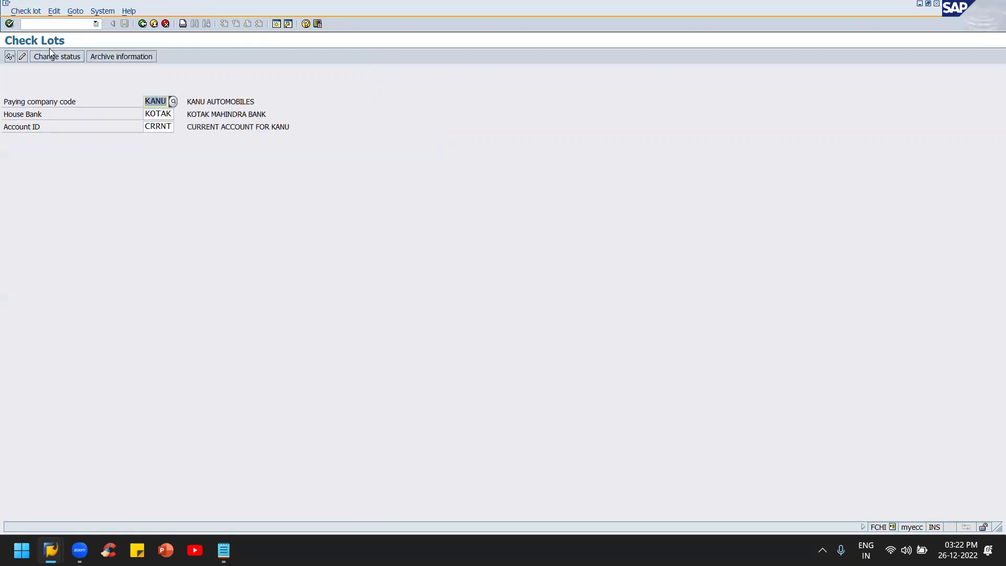
Step: Check the check-number status, go back, and switch to maintaining check lots for KANU/KOTAK/CRRNT
click(62, 57)
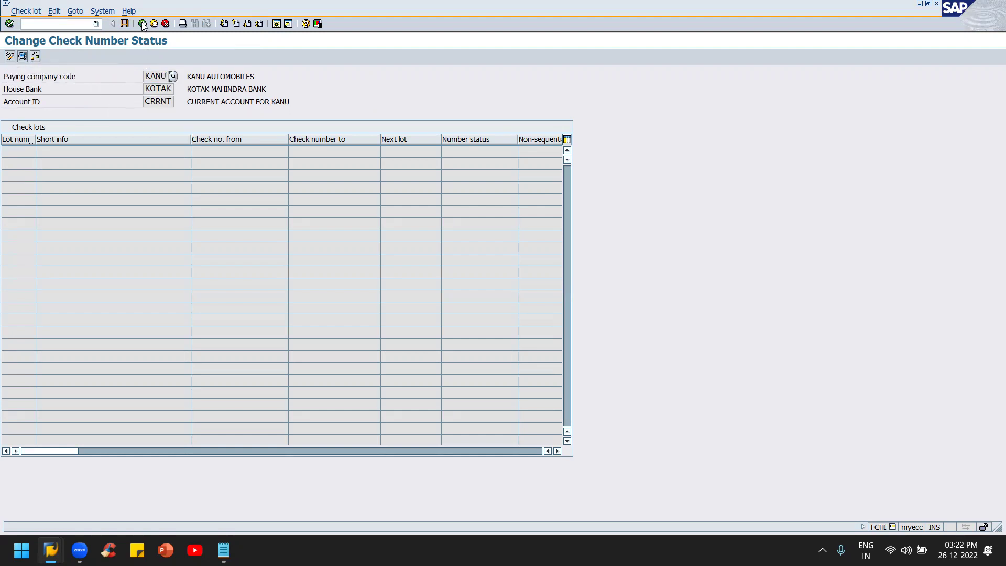
click(34, 11)
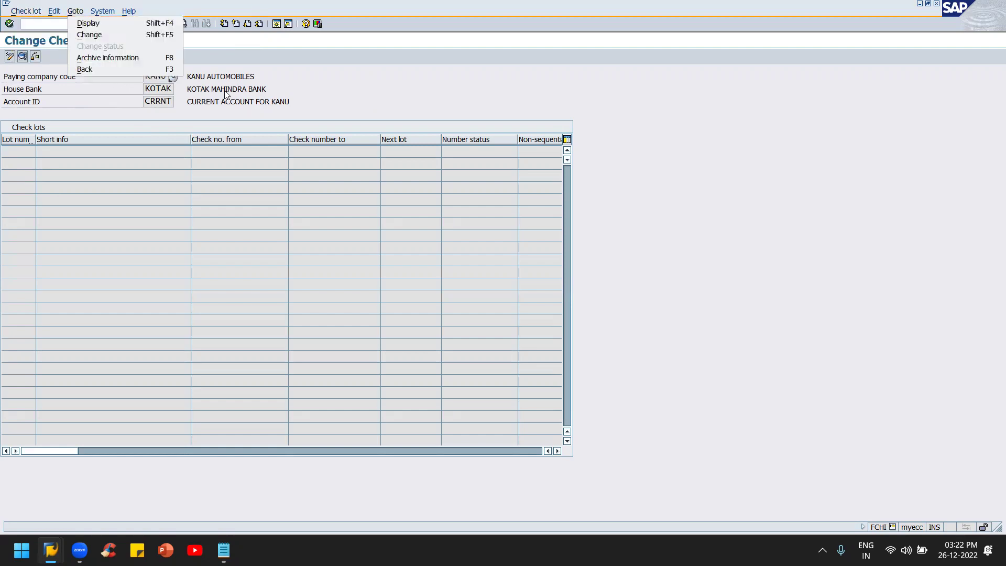
click(317, 69)
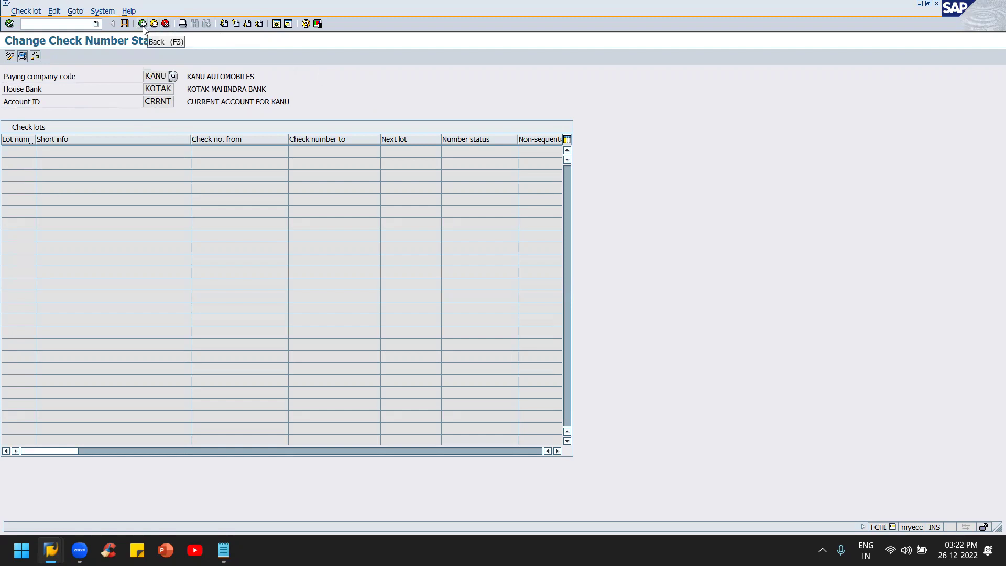
click(142, 24)
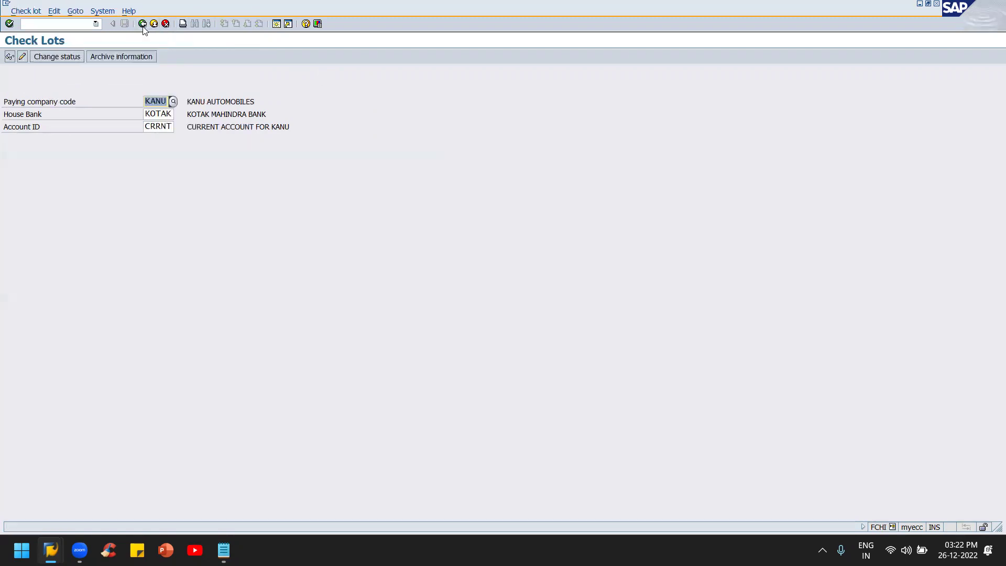
click(22, 57)
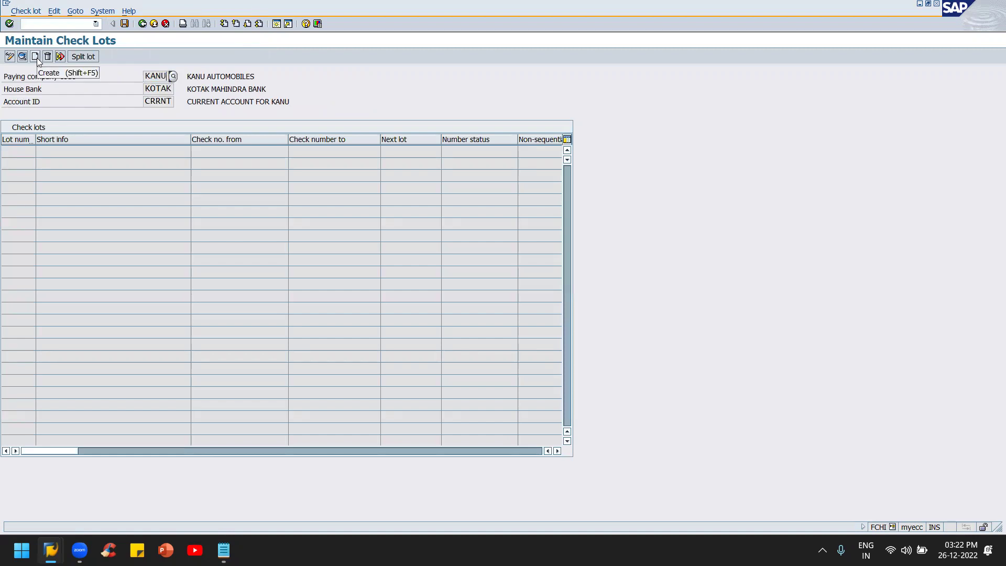
Step: Create check lot 001 with check numbers from 00100 to 00200
click(37, 58)
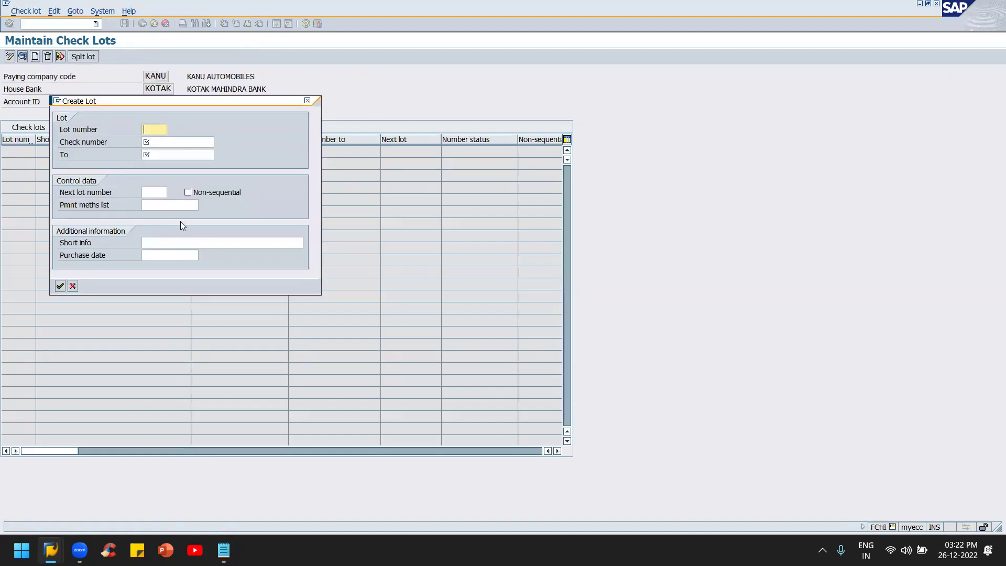
drag(227, 97, 758, 117)
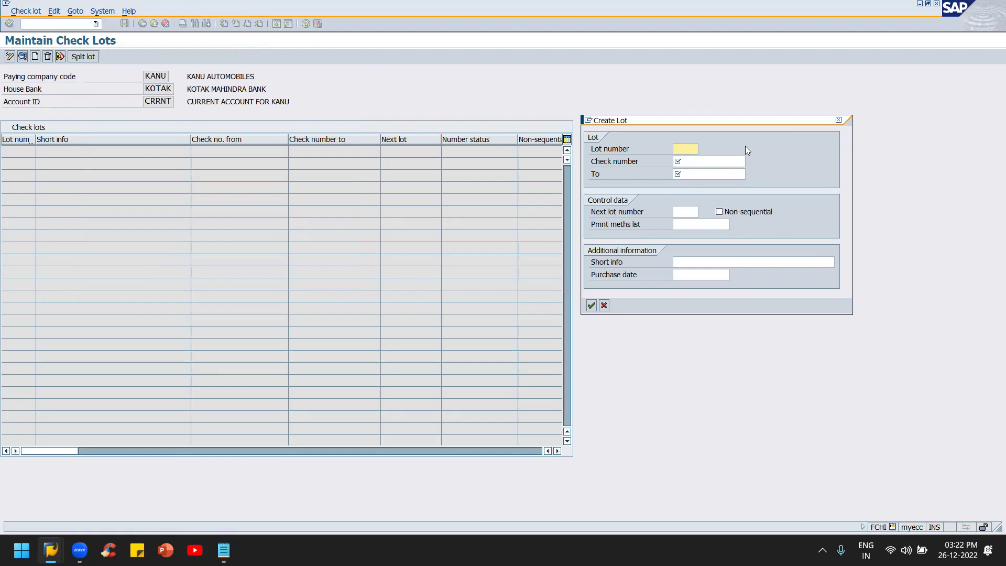
click(683, 150)
text(001)
click(693, 163)
text(00)
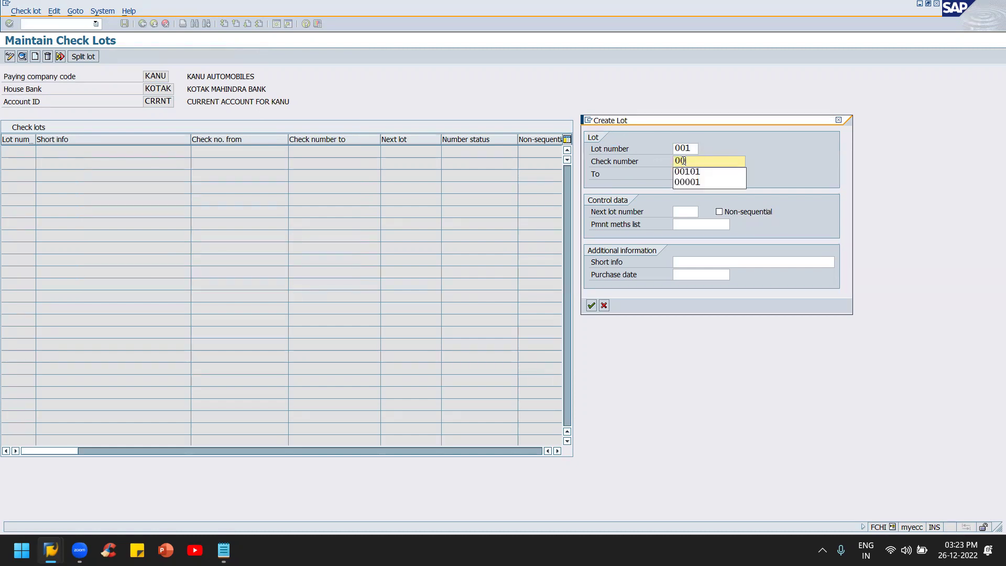
text(100)
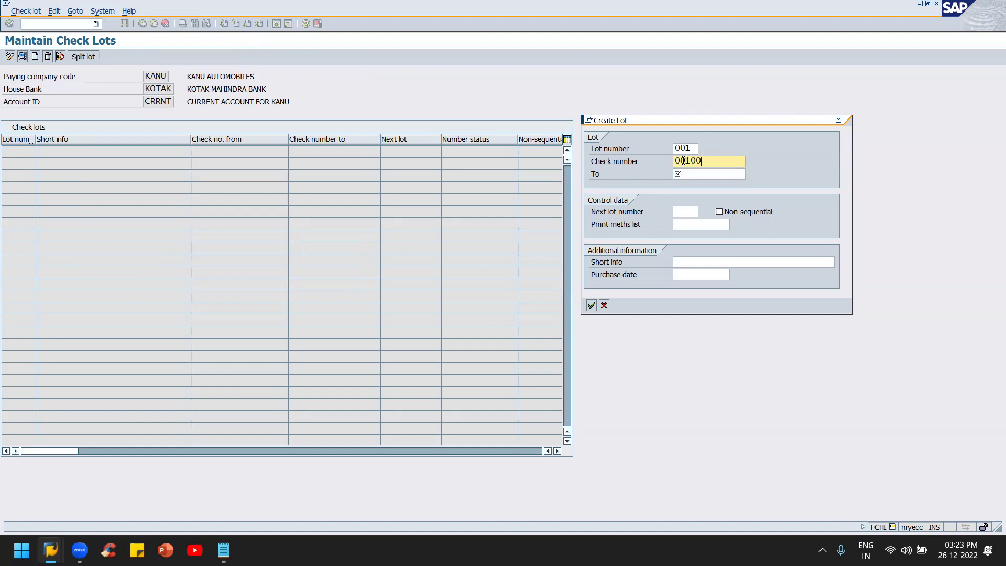
key(Tab)
text(00)
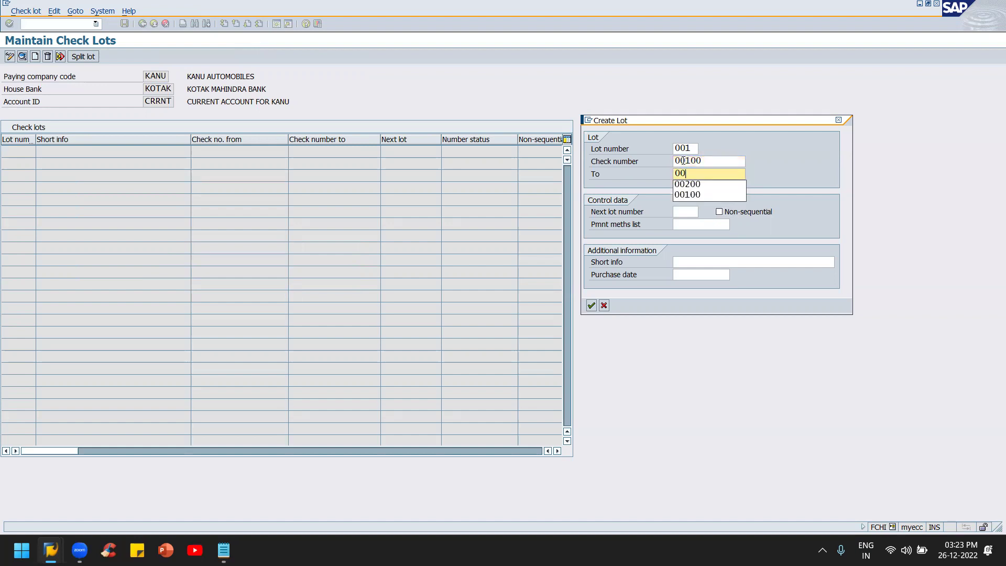
text(200)
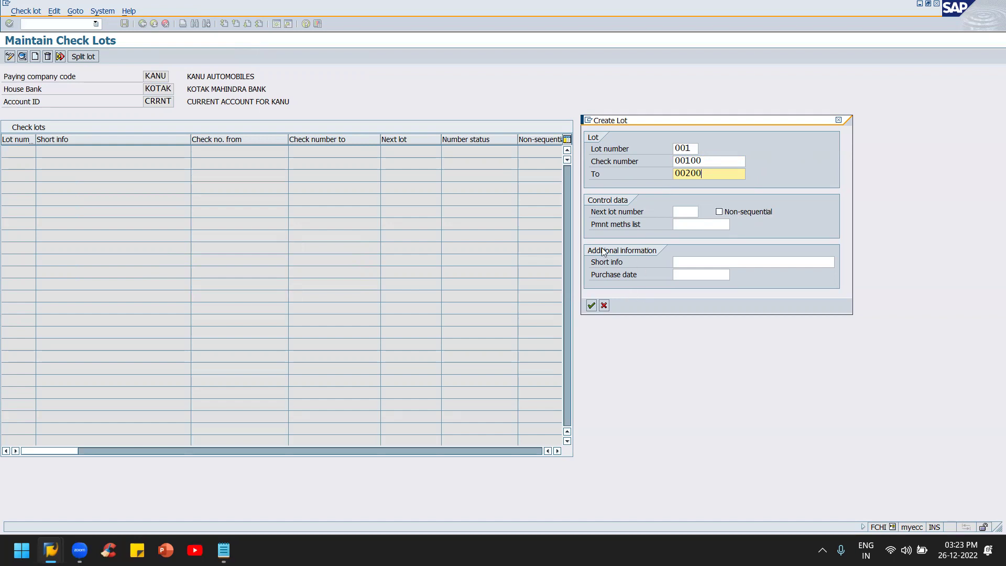
Step: Describe the lot as 'Check Lot 1 with 100 Checks' and create it
click(684, 212)
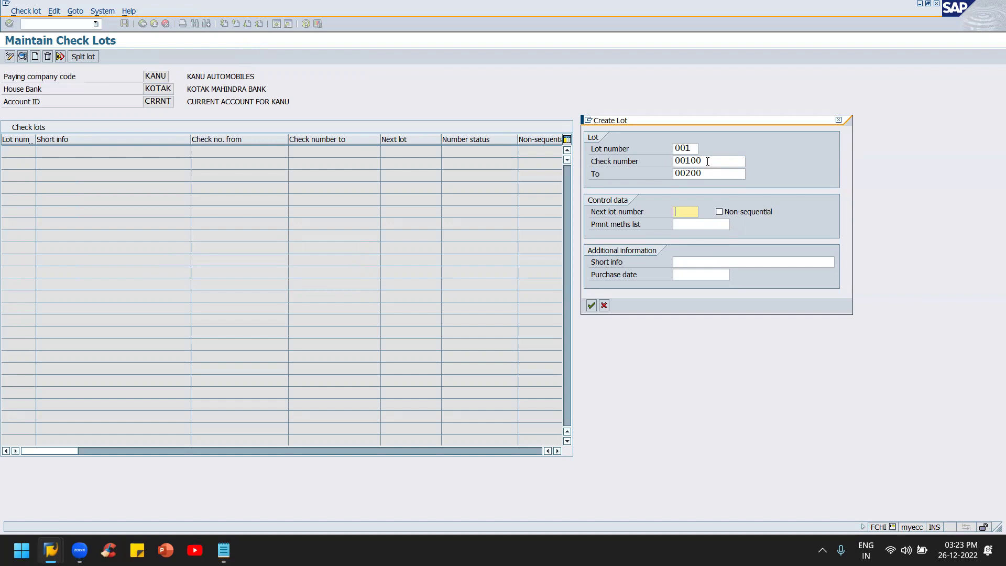
click(707, 260)
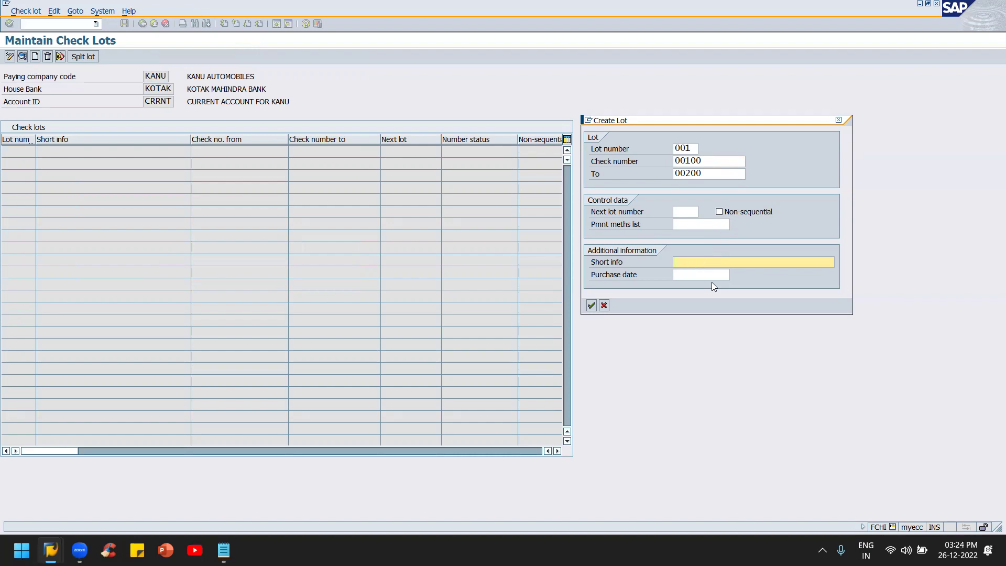
text(C)
key(BackSpace)
text(C)
text(he)
text(ck )
text(Book)
key(BackSpace)
key(BackSpace)
key(BackSpace)
text(Lot 1 with 100)
click(590, 305)
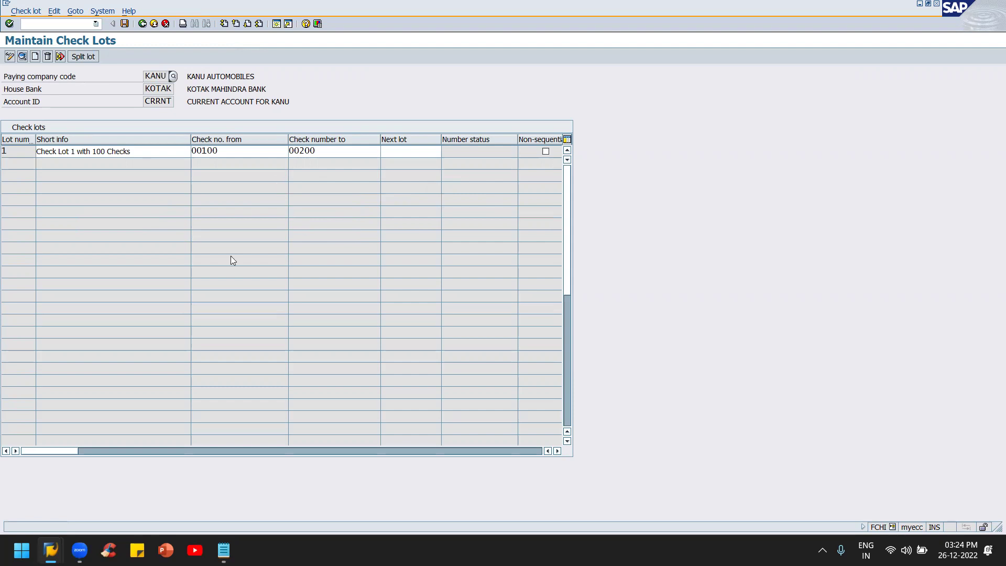
Step: Save check lot 1 covering checks 00100 to 00200
click(125, 25)
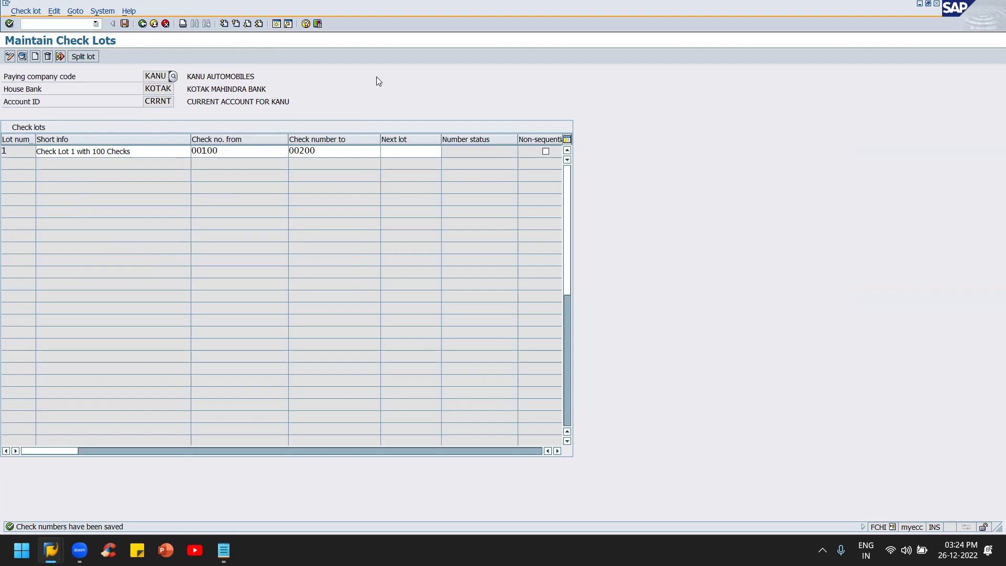
click(243, 153)
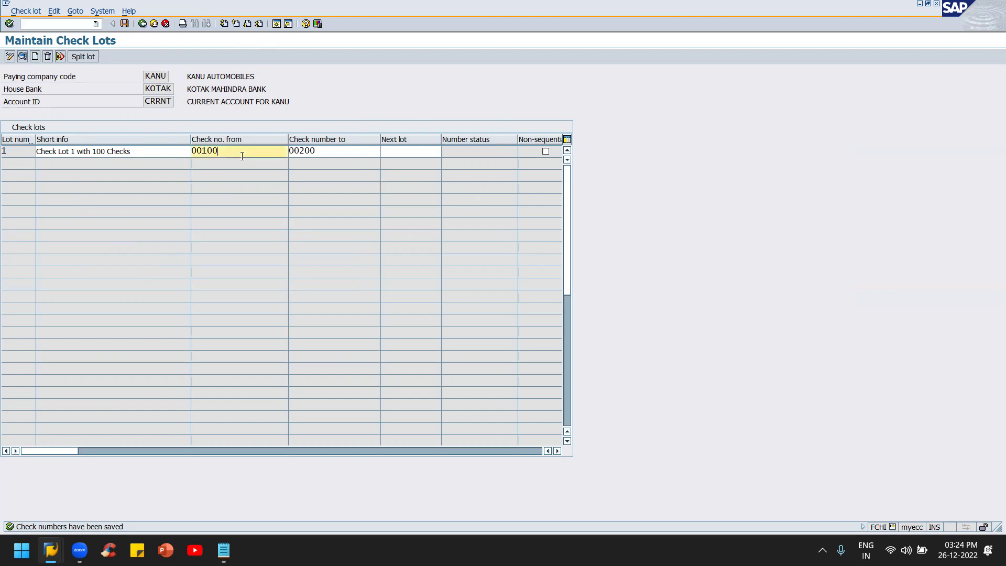
click(206, 155)
Step: Start a second check lot numbered 003, cancel it, and go back to the Check Lots screen
click(35, 56)
drag(171, 106, 344, 252)
text(002)
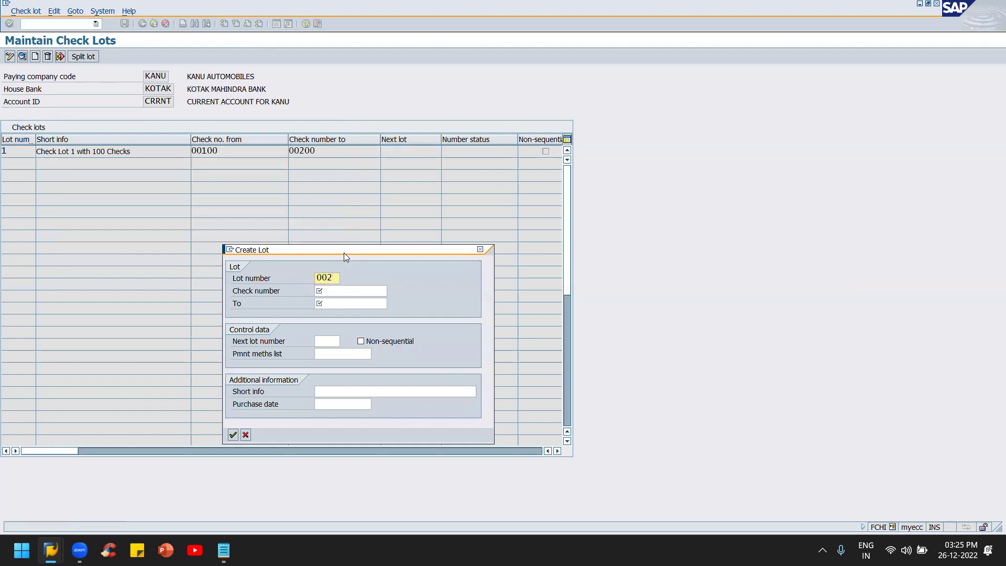
key(BackSpace)
text(3)
key(Escape)
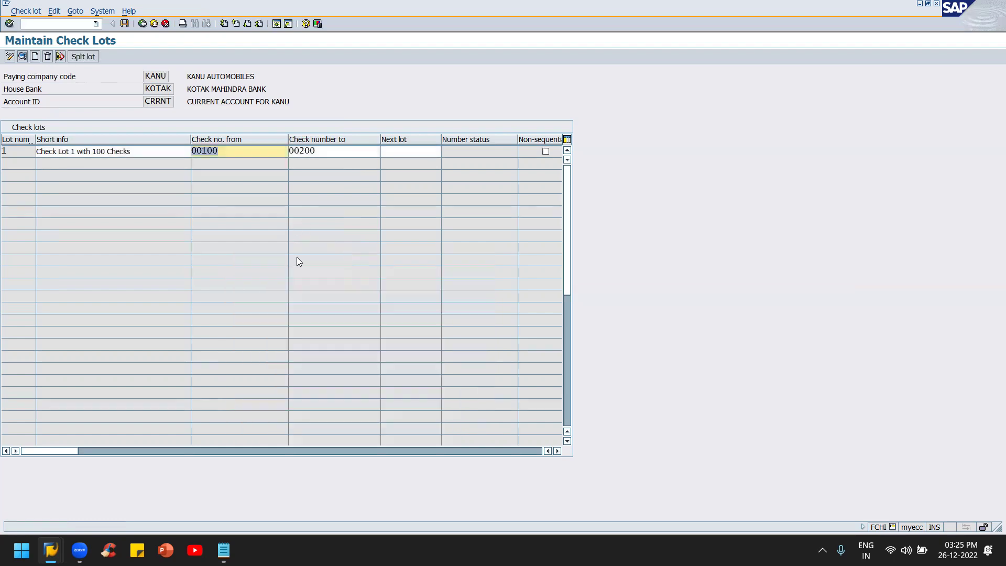
key(F3)
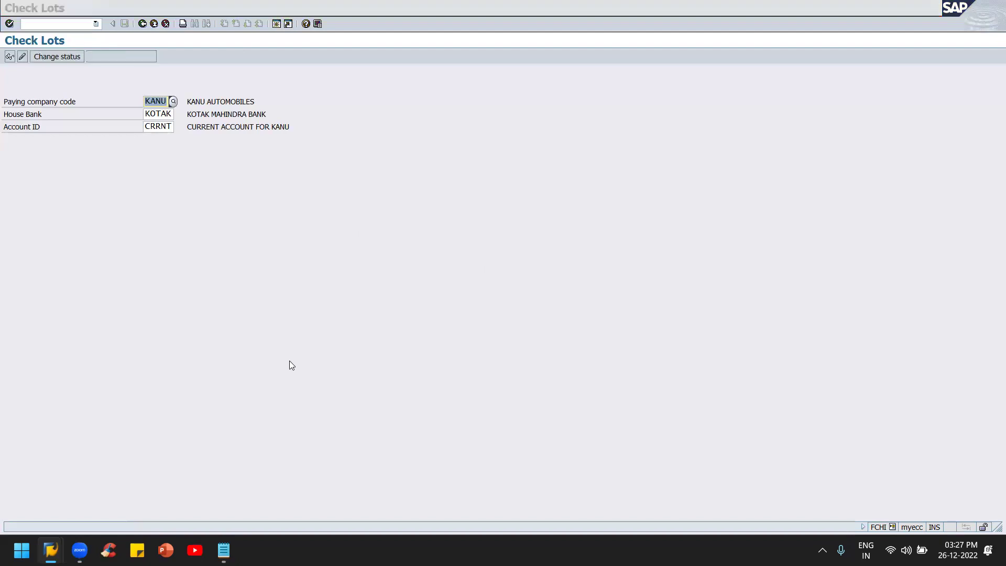
key(alt+Tab)
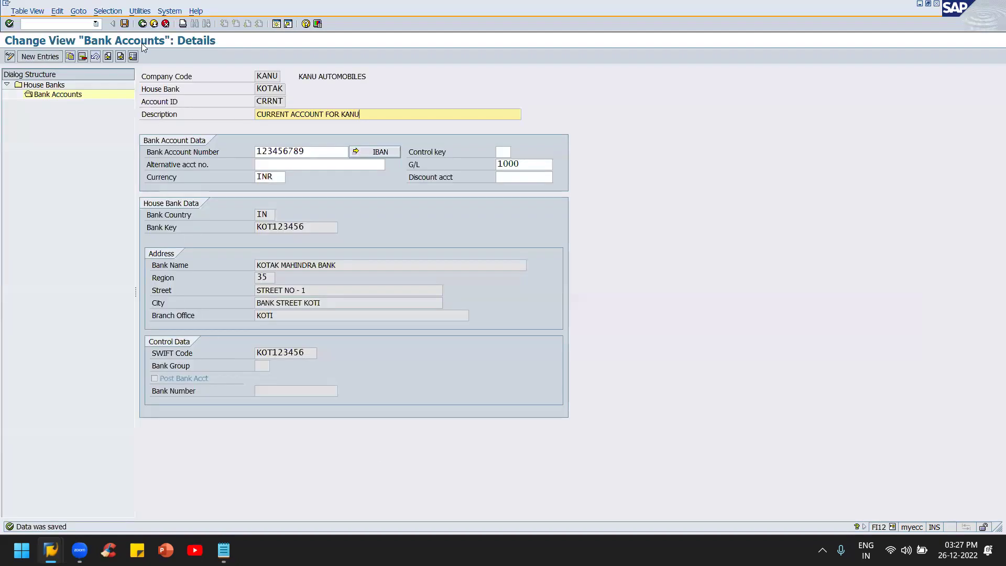
Step: Save the house bank account details and back out to the Display IMG tree
click(127, 23)
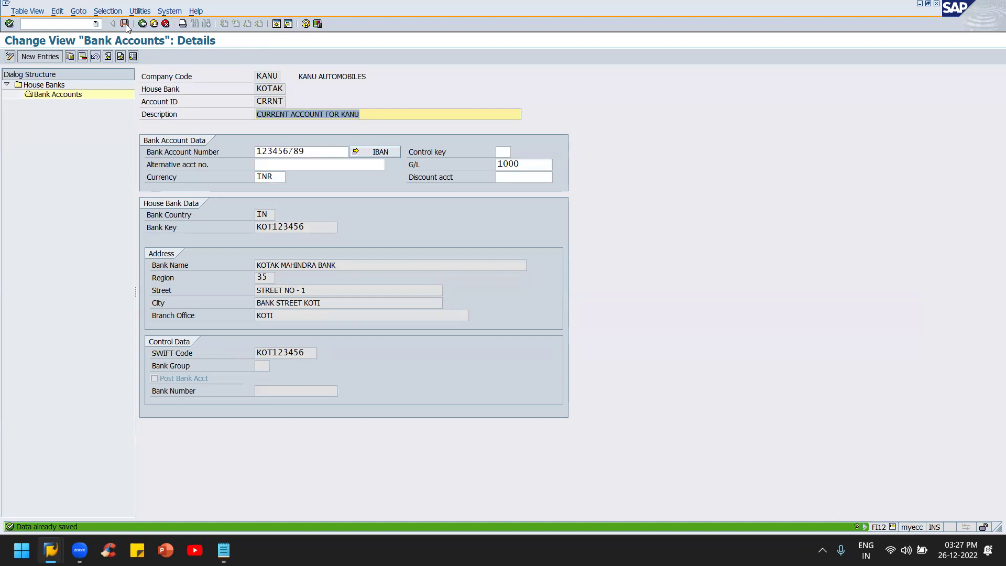
click(144, 25)
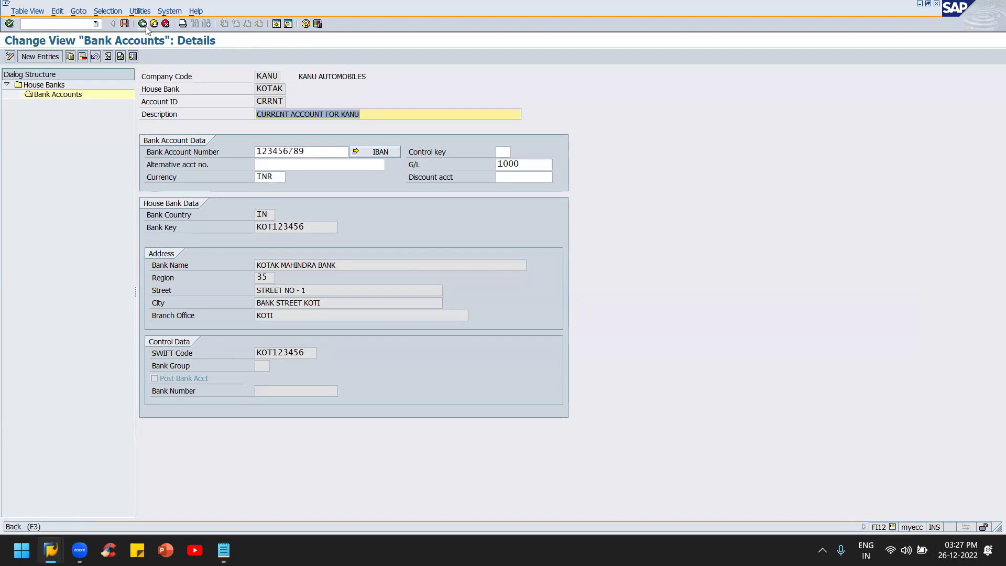
click(143, 24)
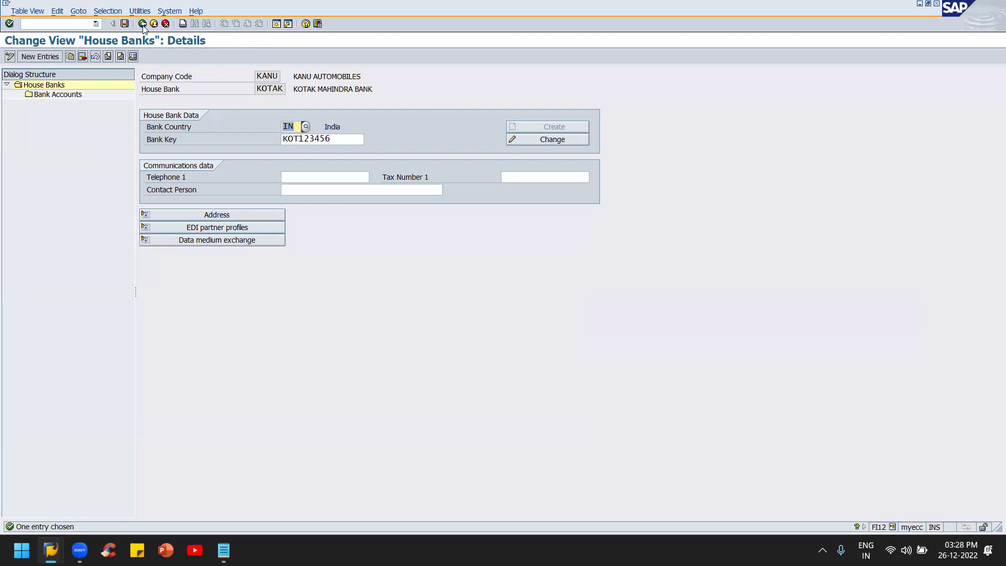
click(143, 24)
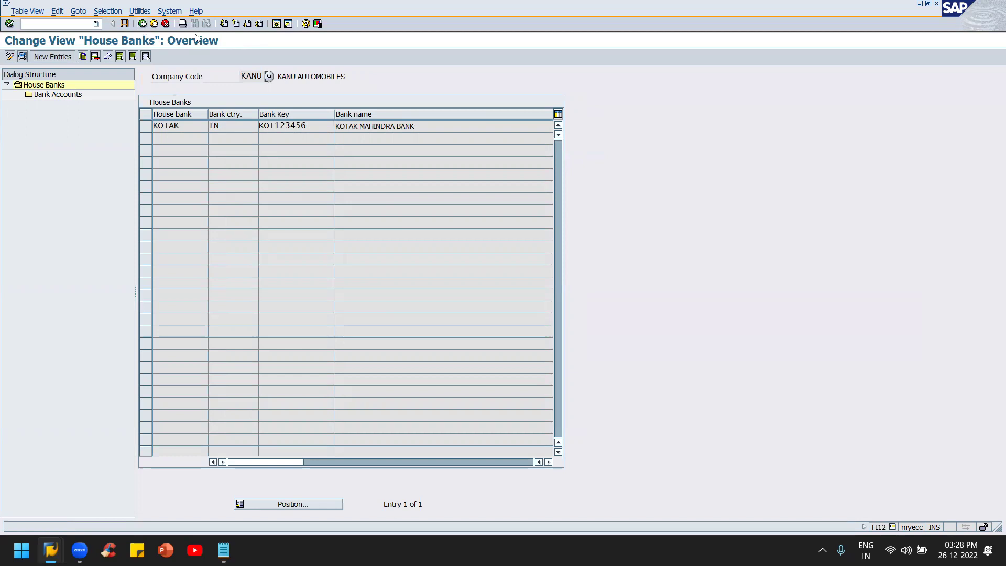
click(165, 23)
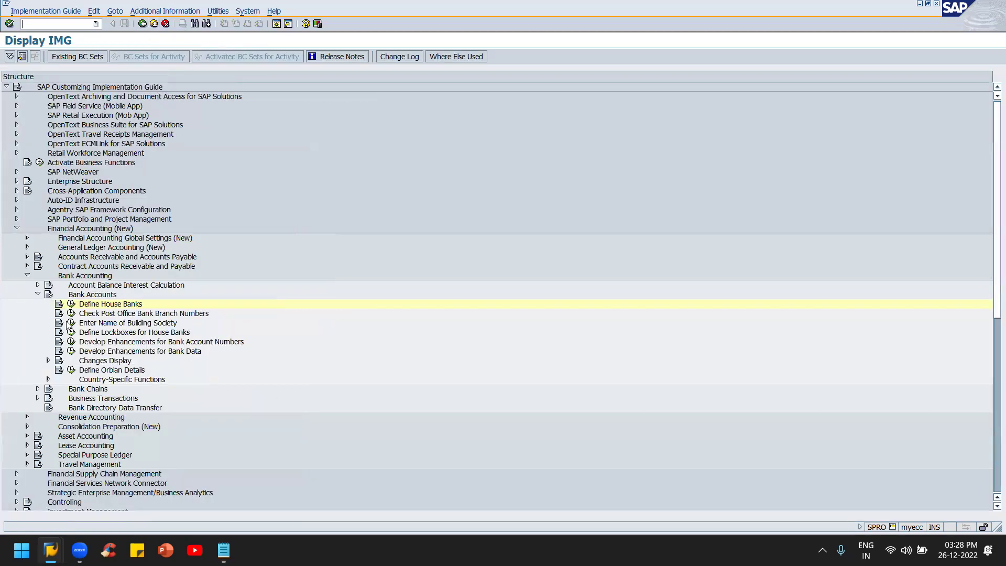
key(alt+Tab)
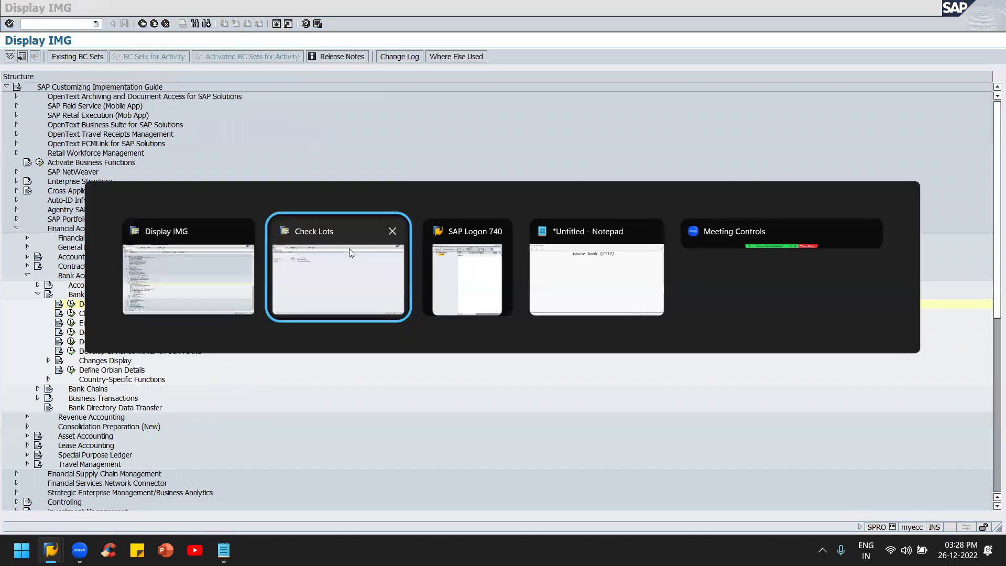
Step: Launch FCH5 Manual Checks from Accounts Payable > Environment > Check Information > Create for KANU/KOTAK/CRRNT
click(349, 248)
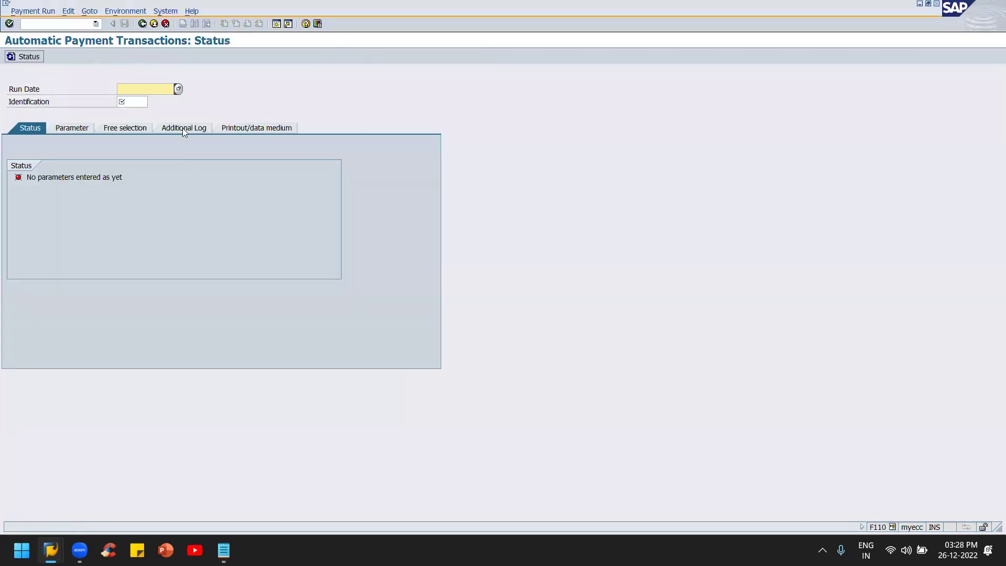
key(F3)
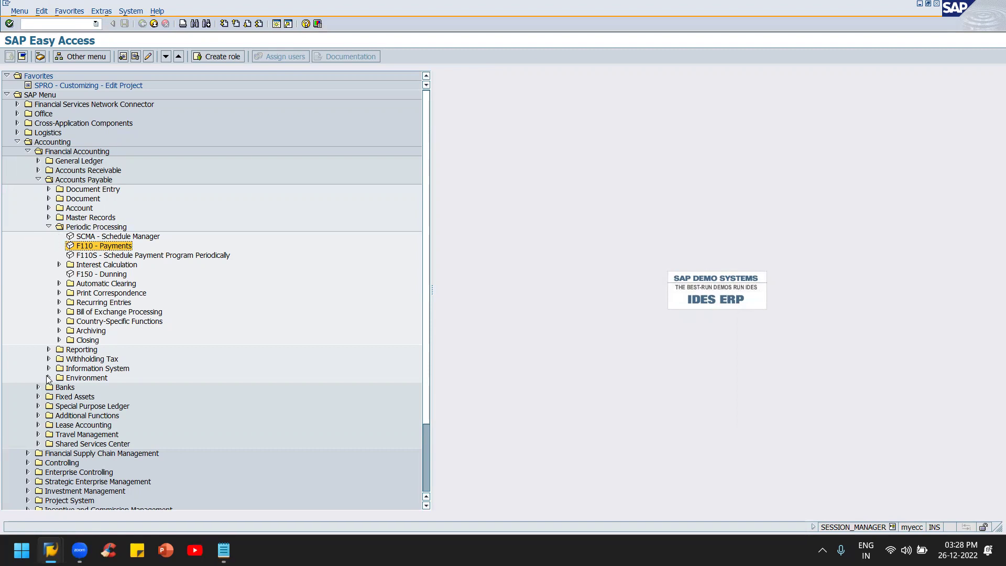
click(48, 377)
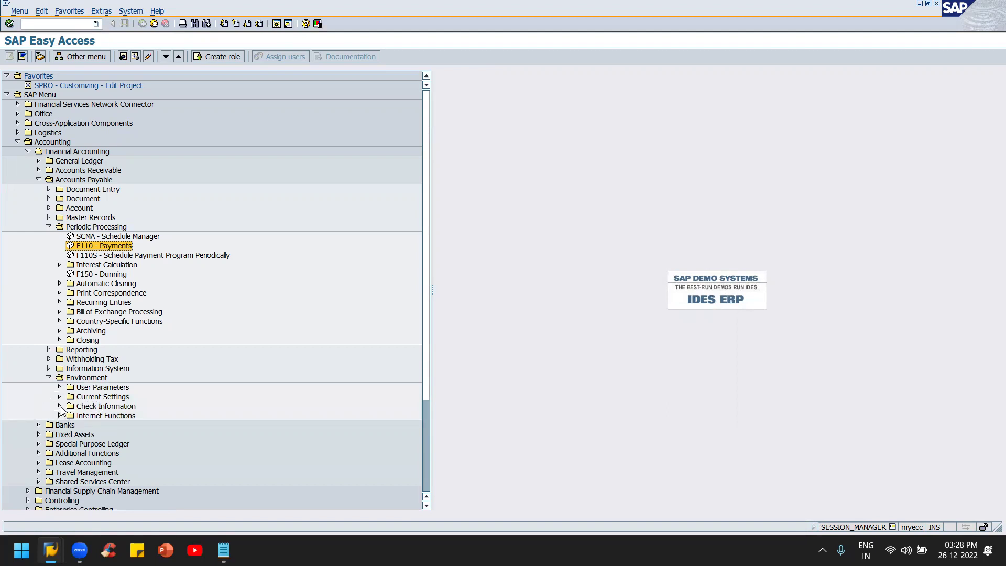
click(59, 407)
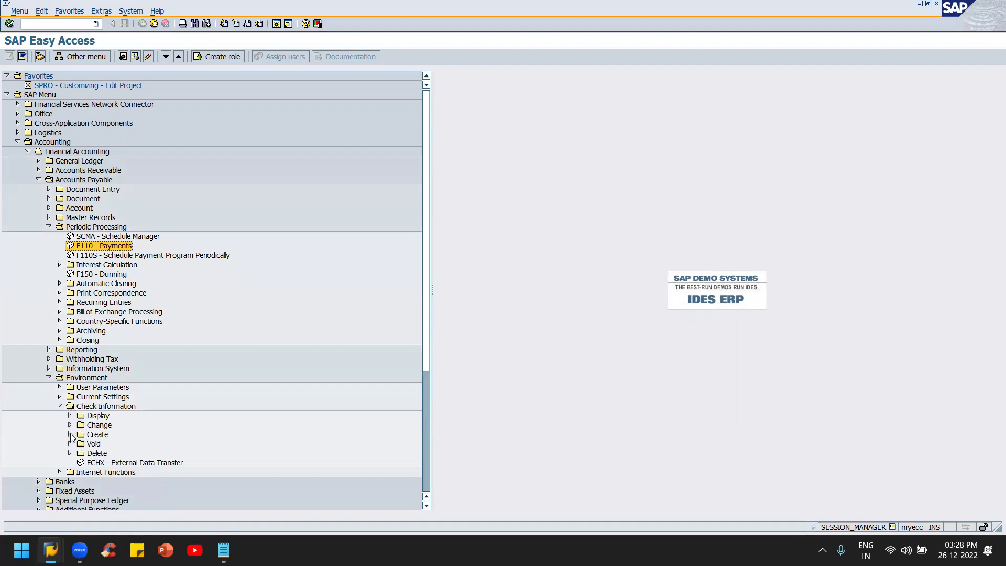
click(69, 434)
click(138, 444)
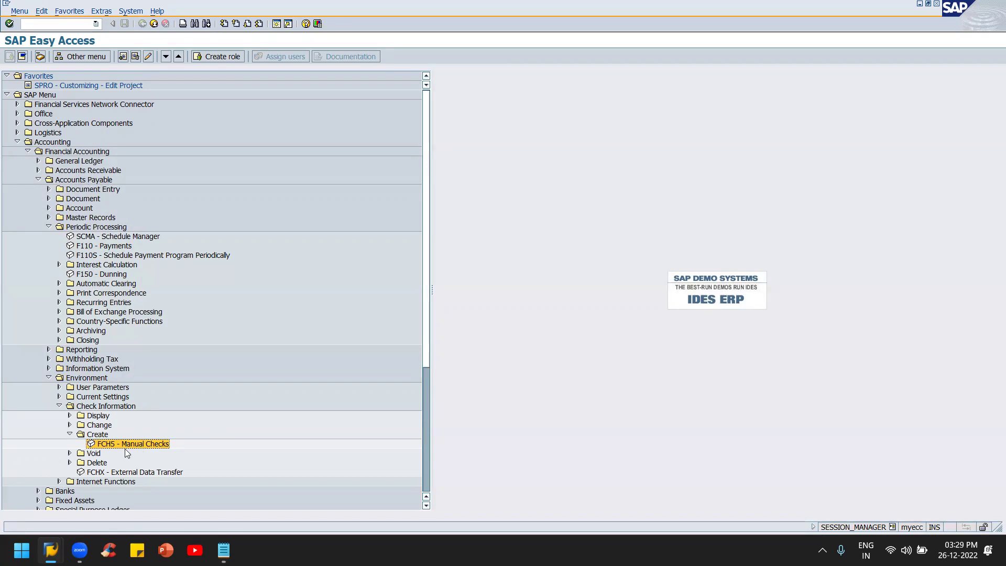
double_click(135, 444)
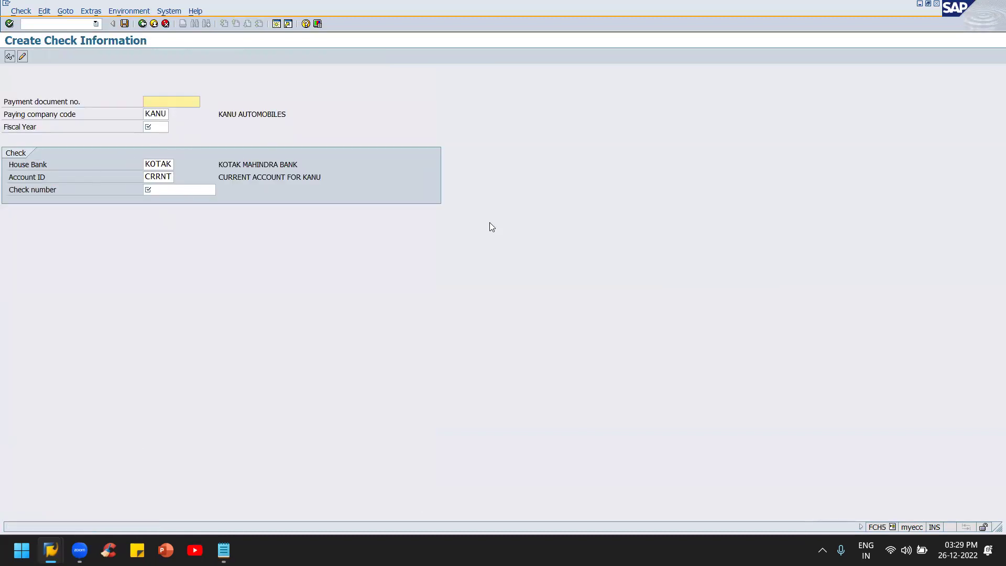
key(alt+Tab)
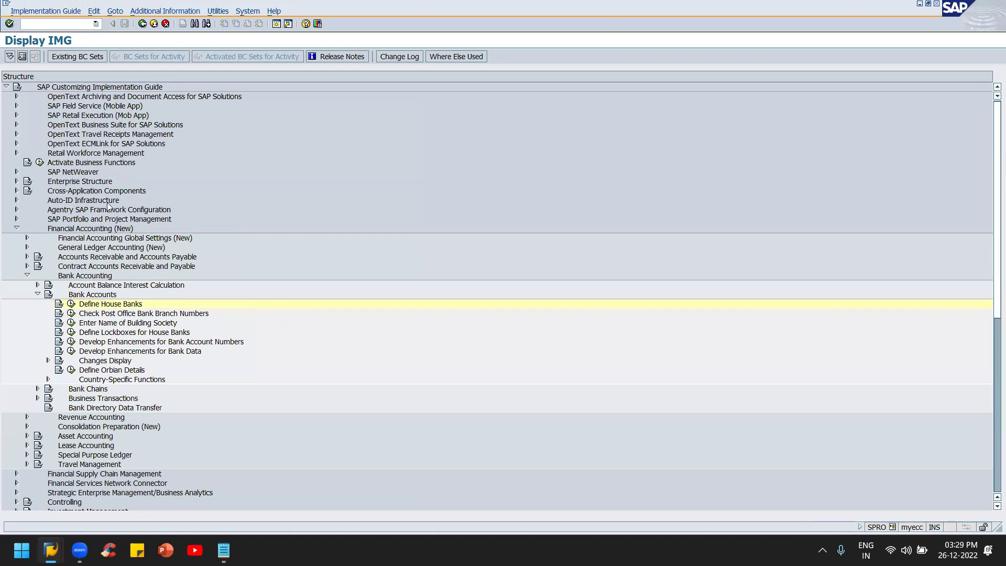
Step: Start FBL3N and search all G/L accounts with the * wildcard
click(154, 24)
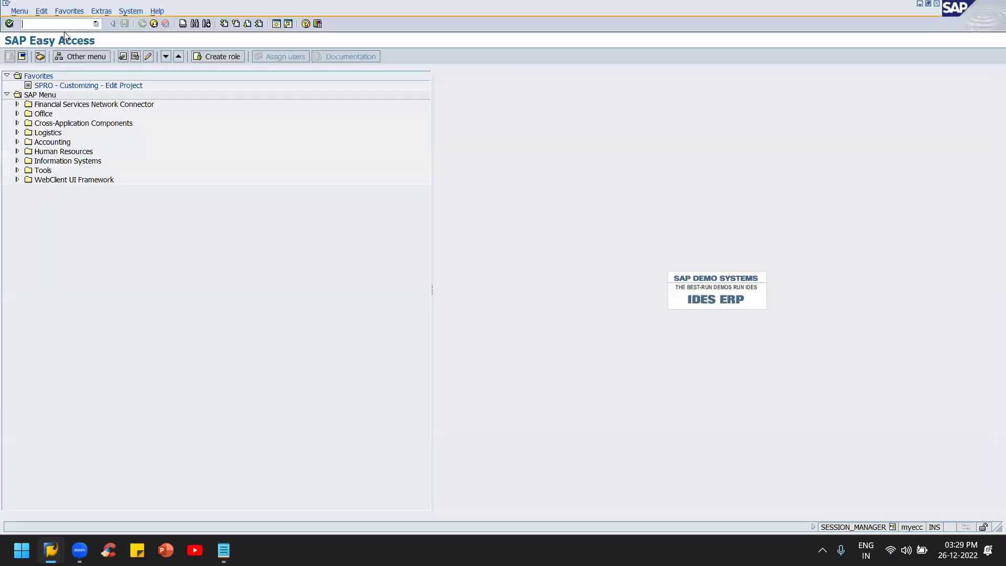
text(fbl3)
key(Return)
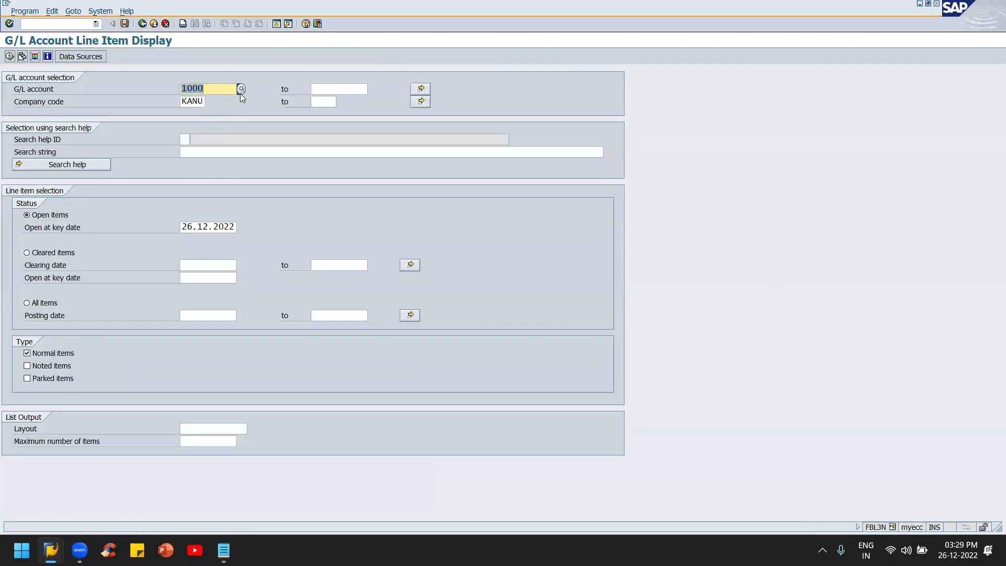
click(242, 89)
text(*)
key(Return)
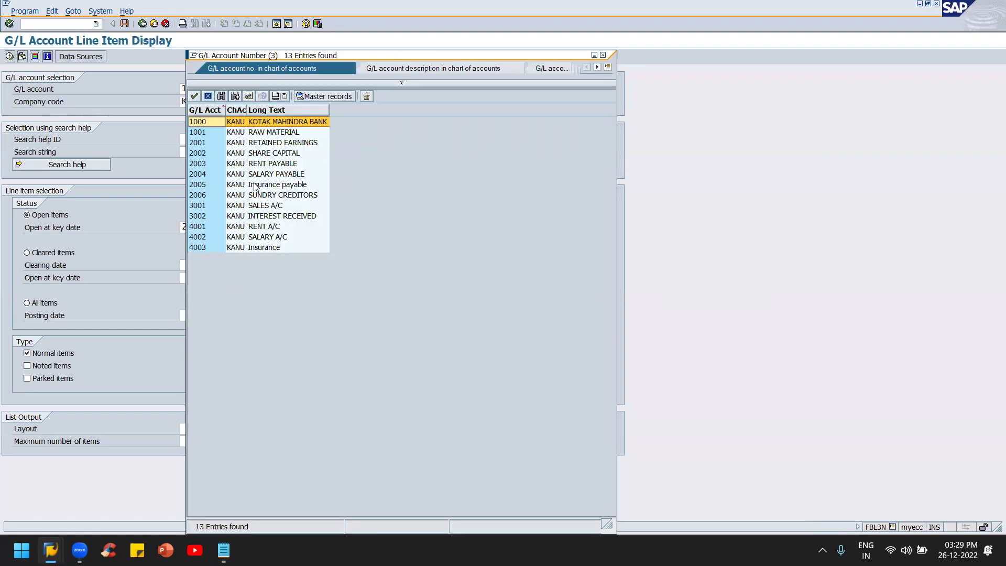
Step: Choose account 2006 SUNDRY CREDITORS, select All items and run the report
click(272, 196)
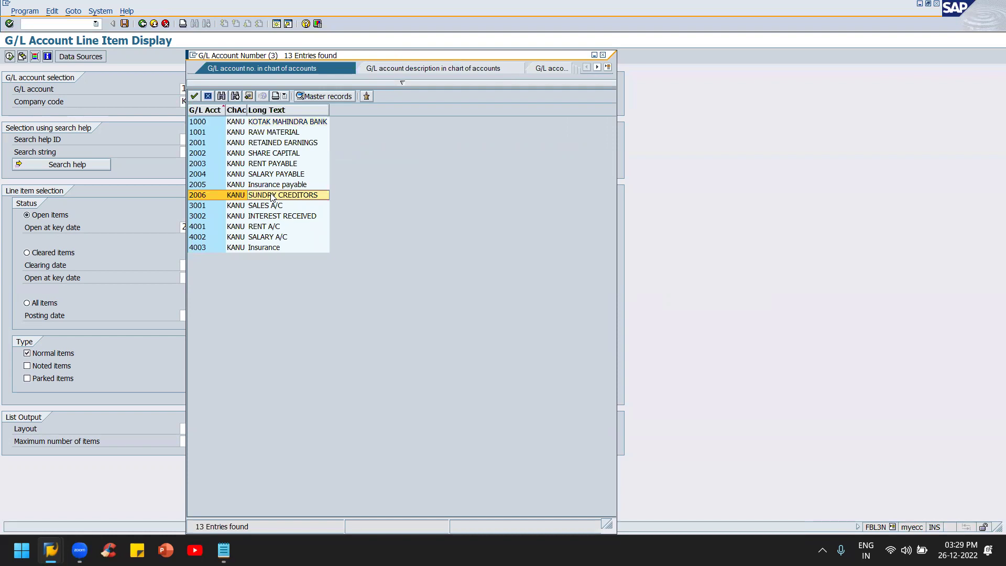
double_click(272, 196)
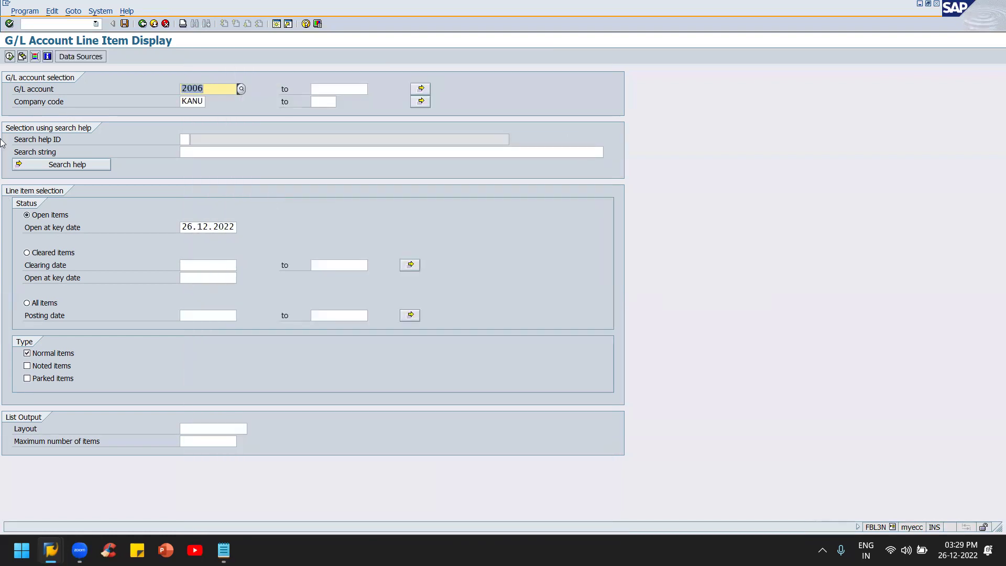
click(28, 304)
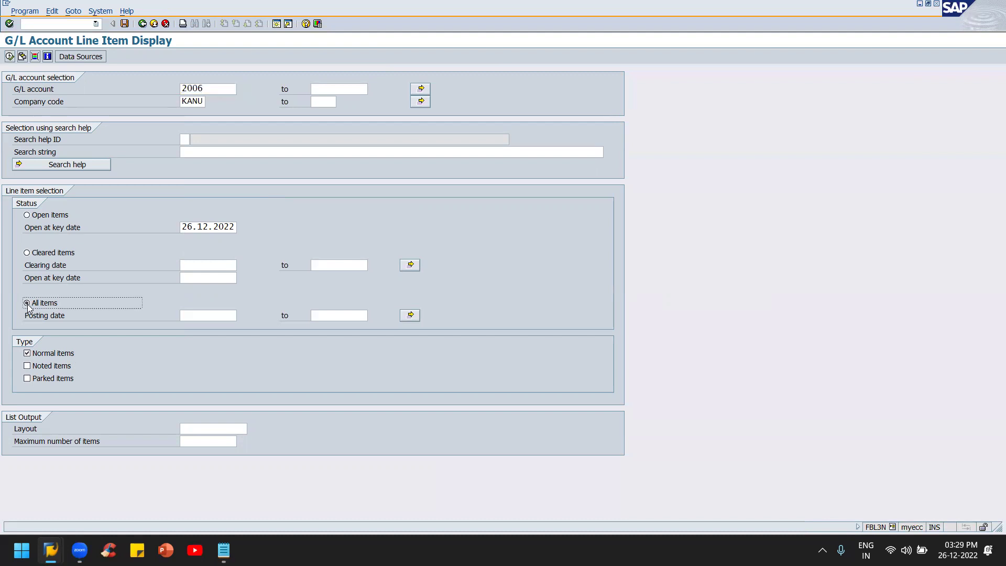
click(10, 57)
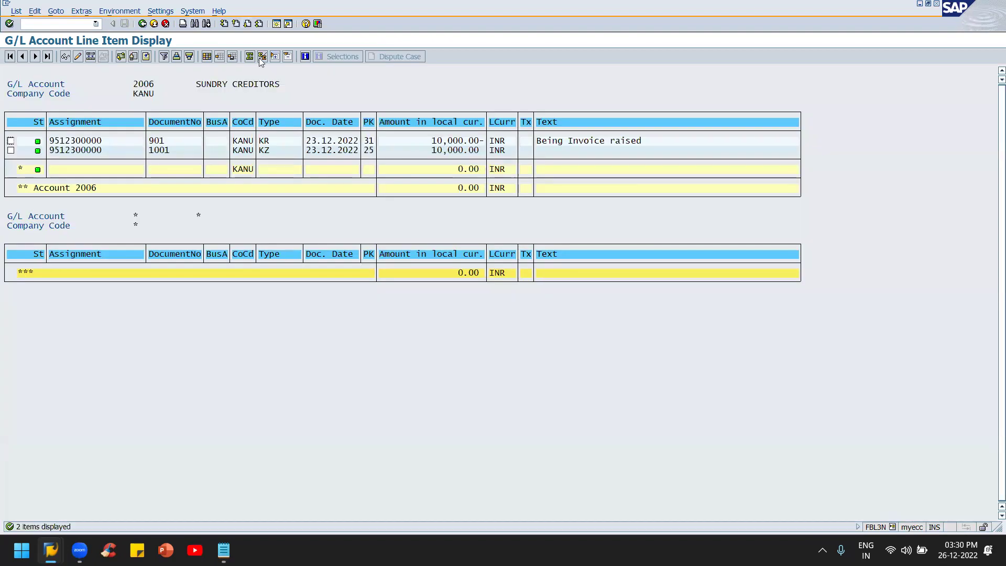
Step: Review the KR invoice 901 and KZ payment document 1001 entries for account 2006
click(264, 141)
click(266, 153)
click(155, 152)
click(267, 151)
click(162, 150)
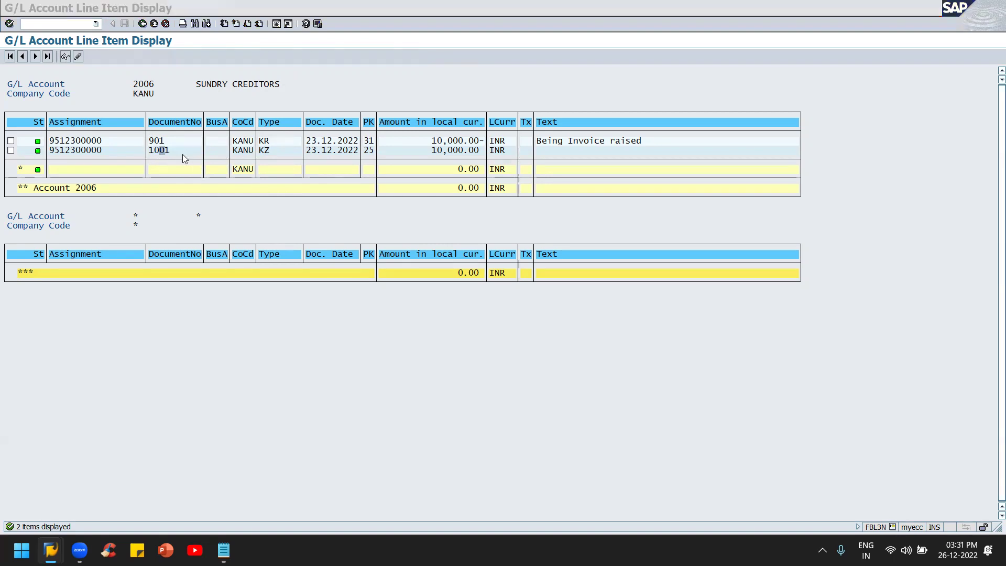
key(alt+Tab)
key(alt+Tab)
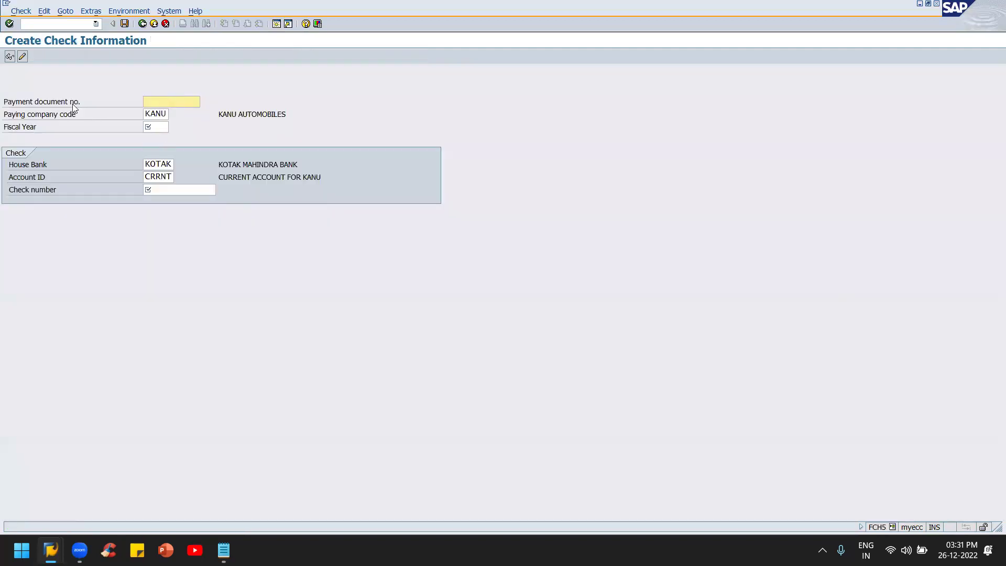
Step: Enter payment document 1001 and fiscal year 2022
text(1001)
click(153, 127)
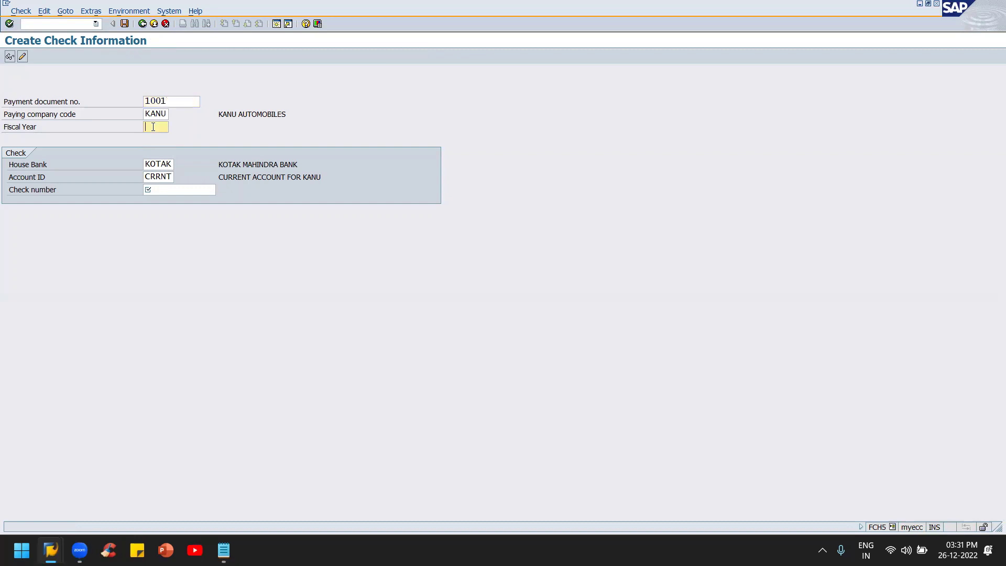
text(2022)
Step: Check the check-number search help, cancel it, and enter check number 00100
click(166, 193)
click(220, 190)
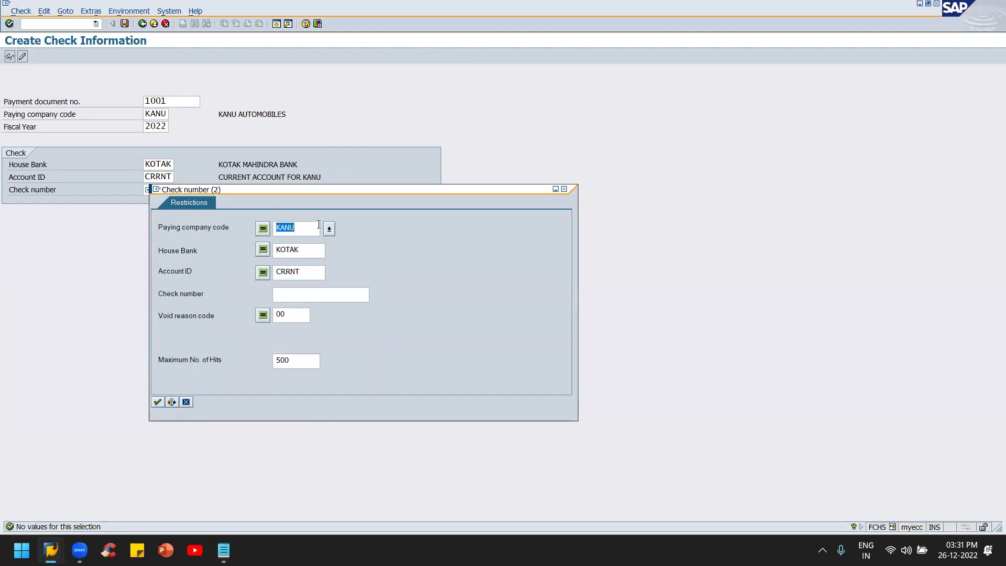
click(158, 402)
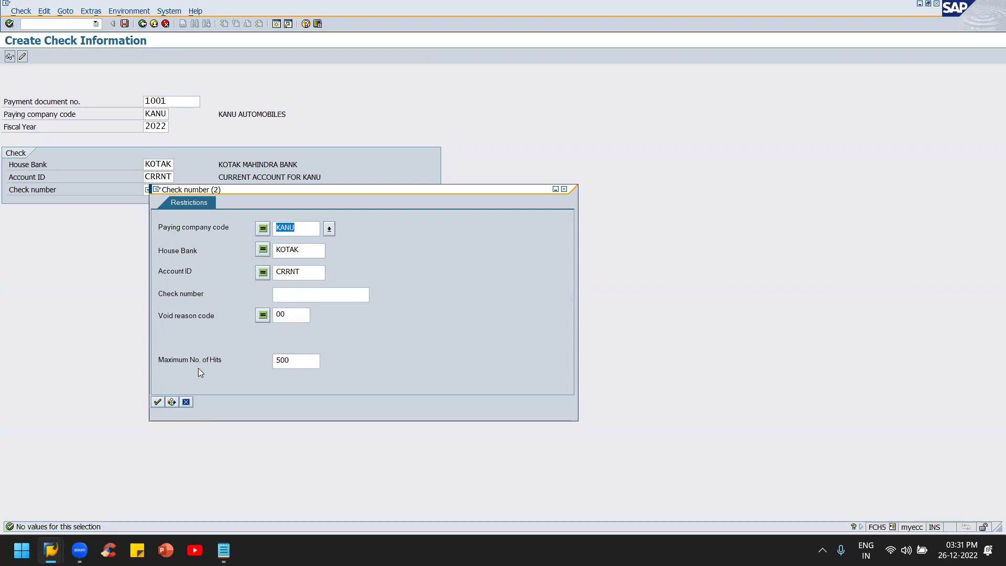
key(Escape)
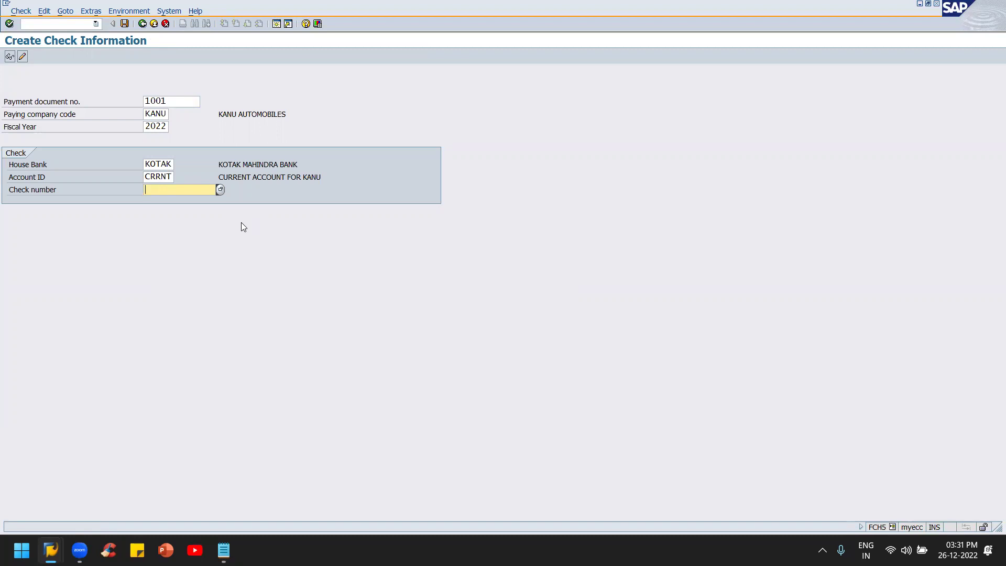
key(alt+Tab)
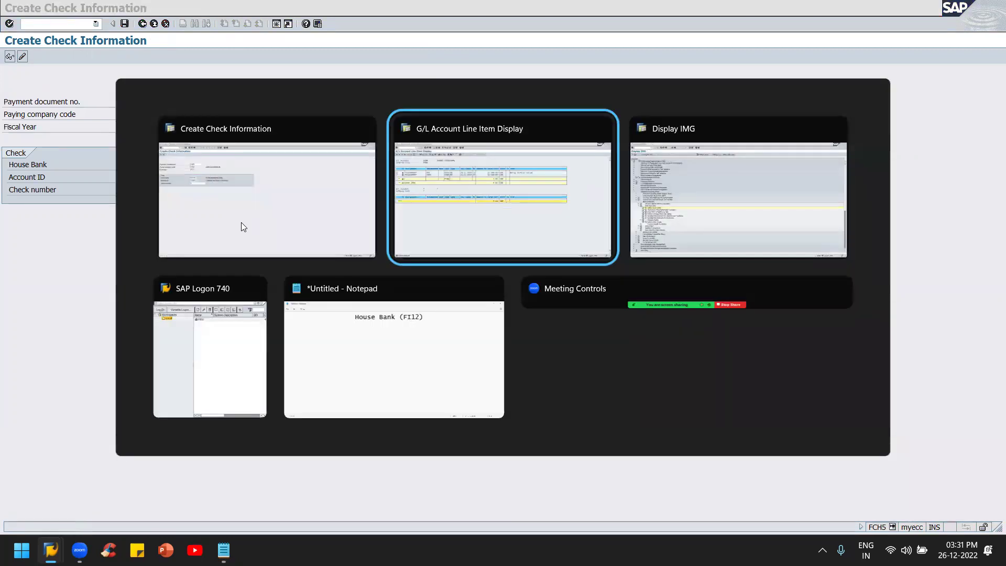
key(alt+Tab)
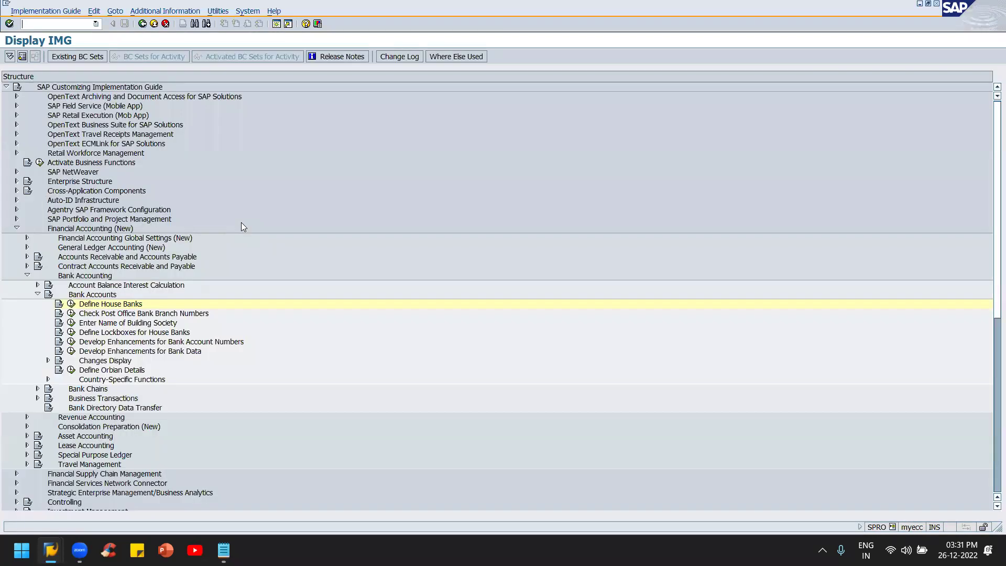
key(alt+Tab)
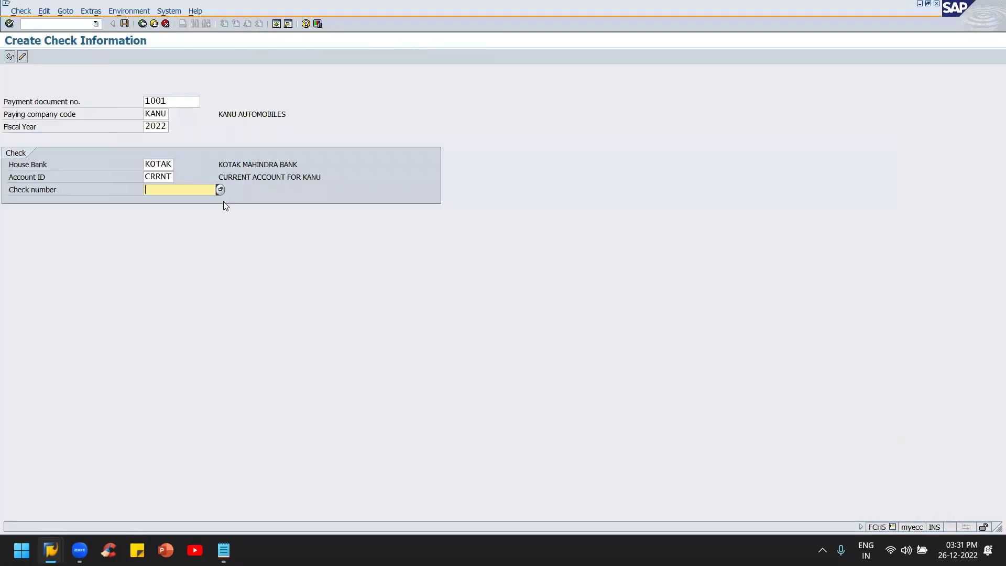
text(00)
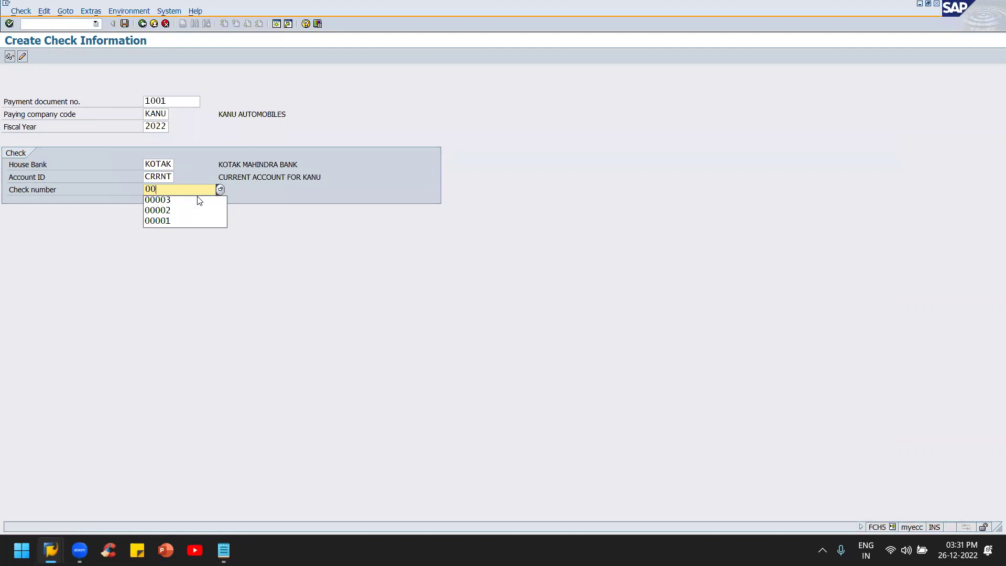
text(1)
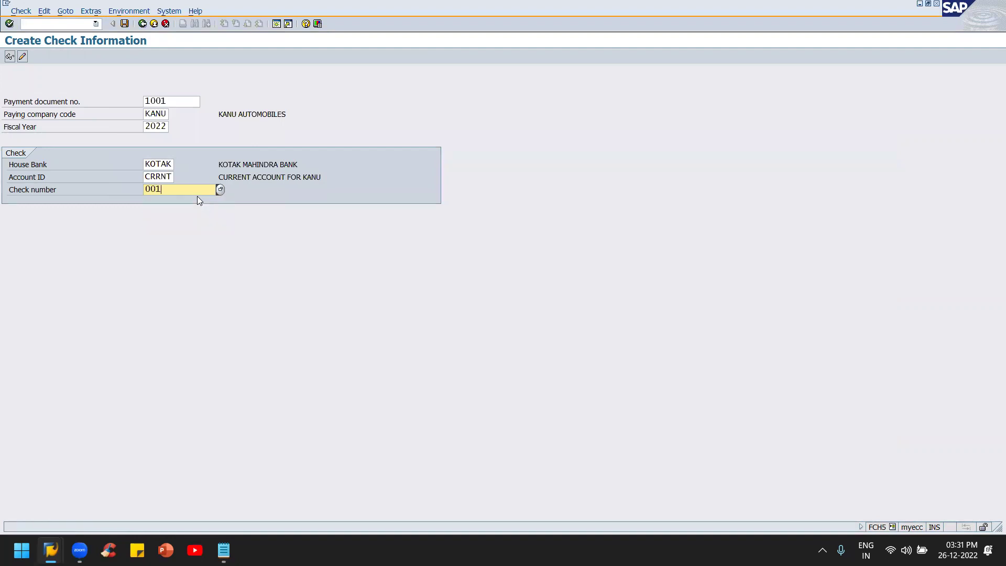
text(00)
Step: Recheck the house bank and document fields against invoice document 901 in the line-item list
click(152, 165)
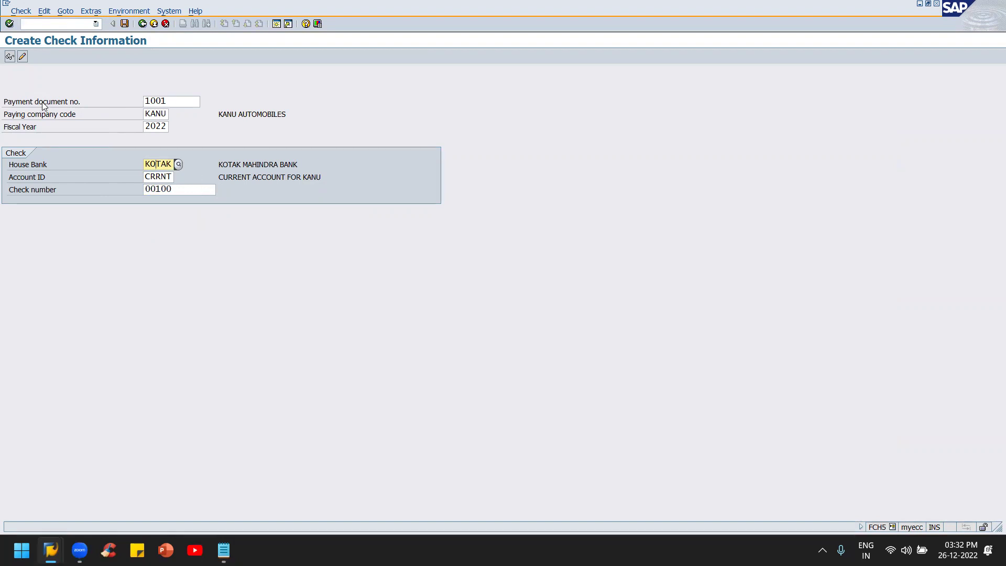
click(173, 99)
key(alt+Tab)
key(alt+Tab)
click(158, 145)
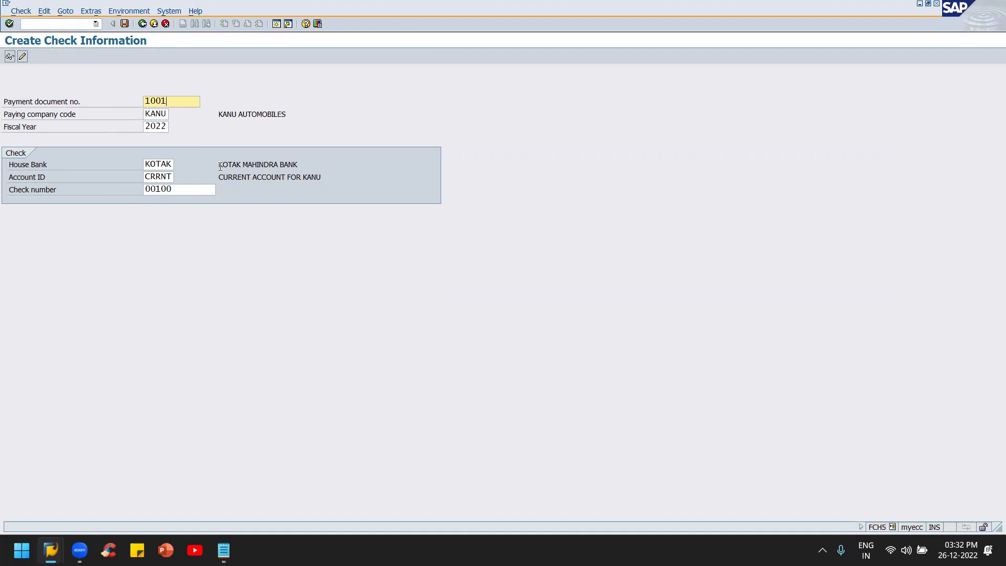
Step: Confirm the entries and review payment document 1001 paying K TRADERS 10,000.00 INR
key(Return)
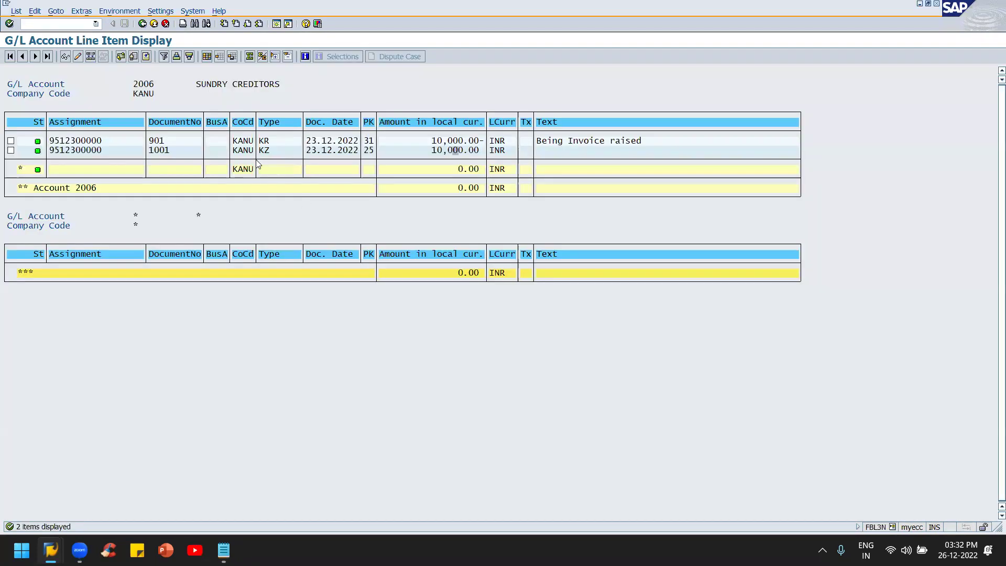
click(161, 149)
click(66, 56)
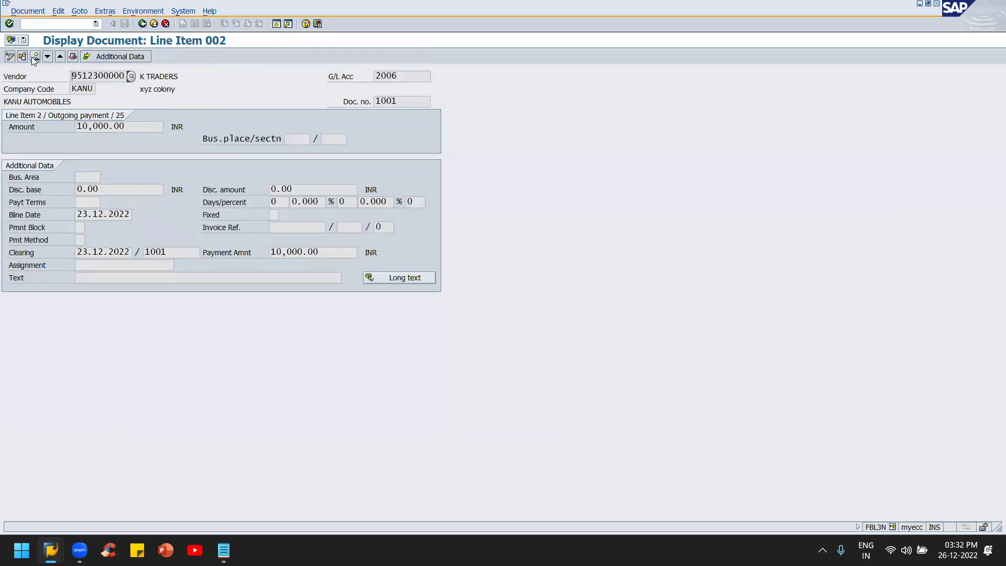
click(36, 56)
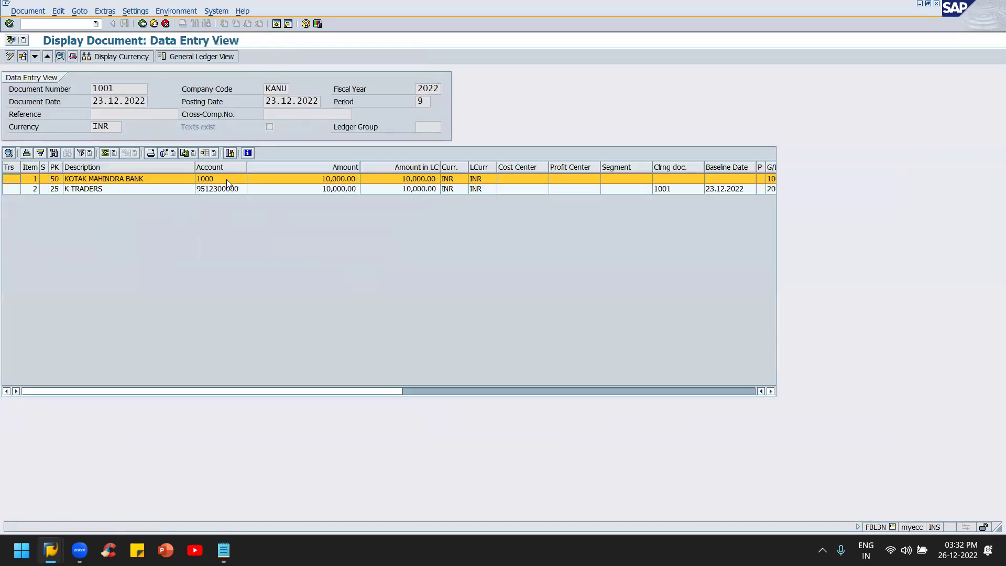
click(92, 189)
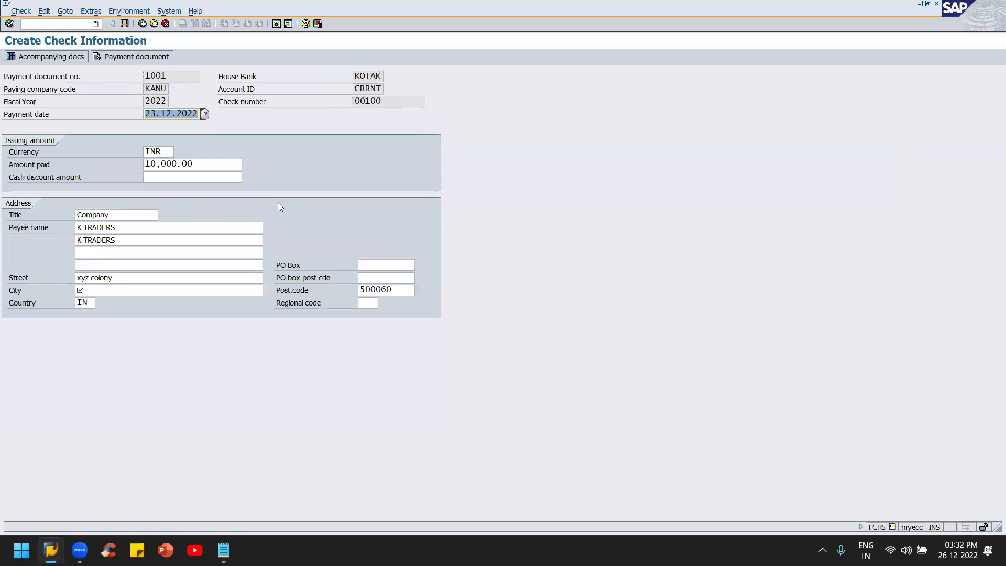
Step: Set the payee city to Hyderabad from the input history
click(90, 285)
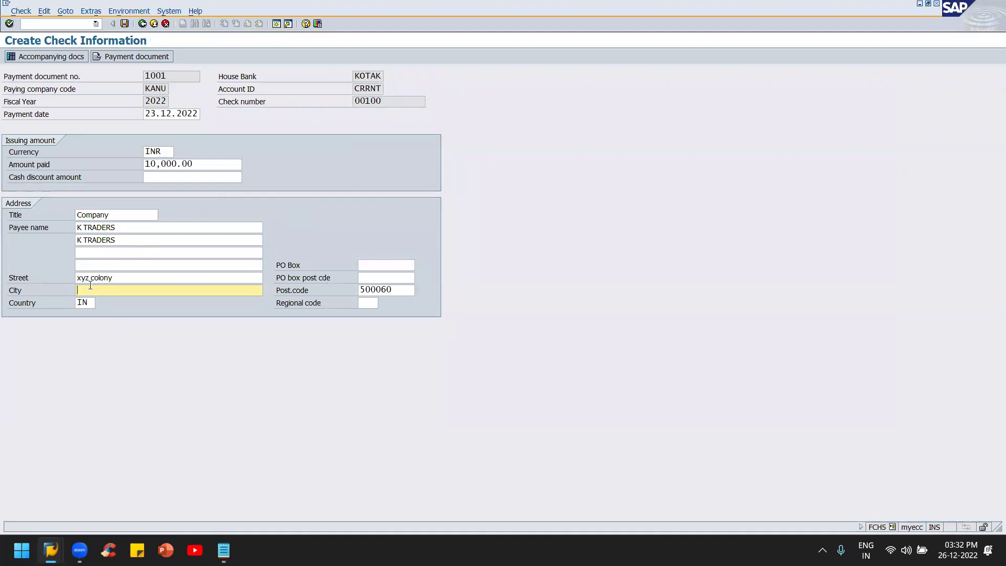
text(Hyder)
key(Down)
key(Return)
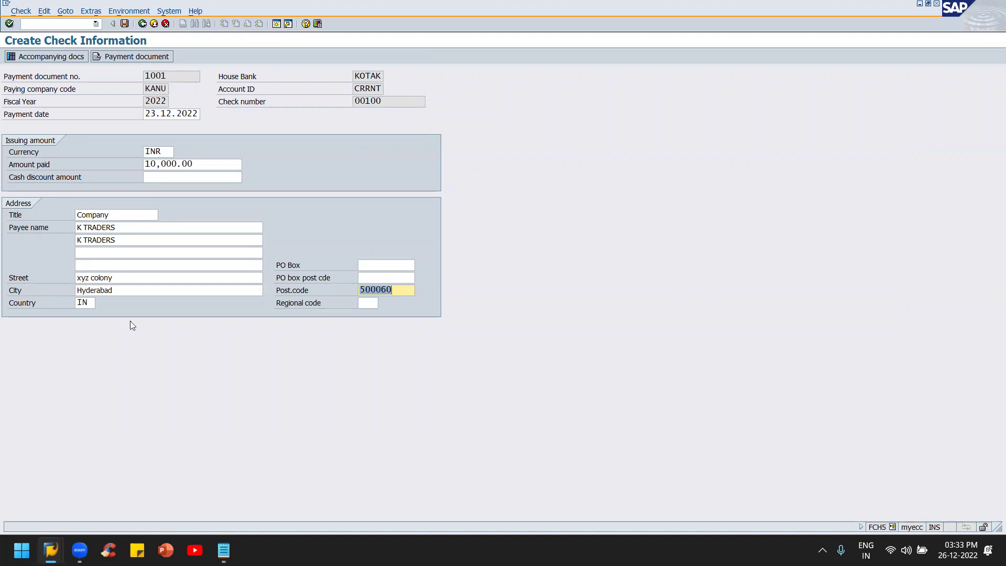
key(ctrl+s)
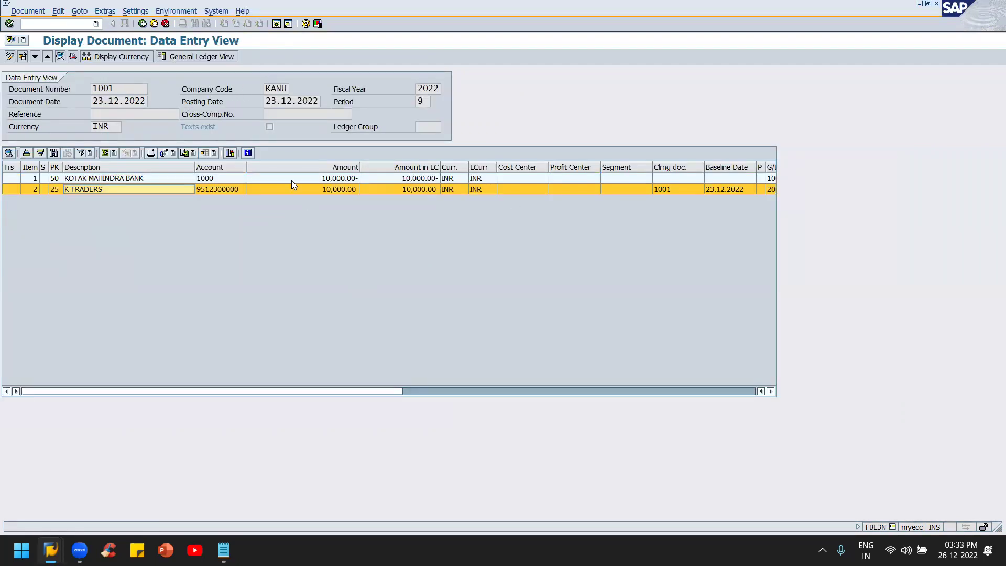
click(72, 58)
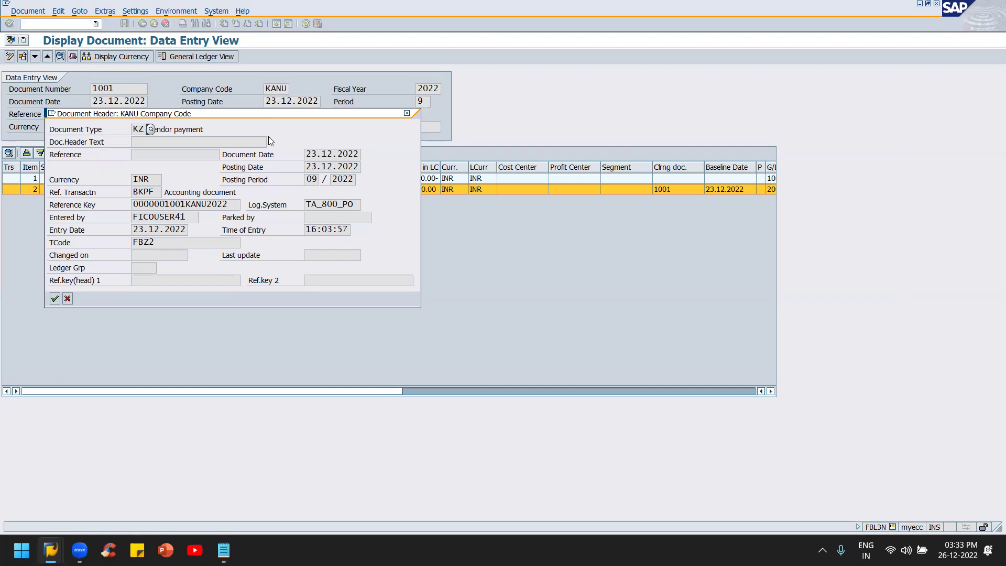
drag(298, 114, 741, 104)
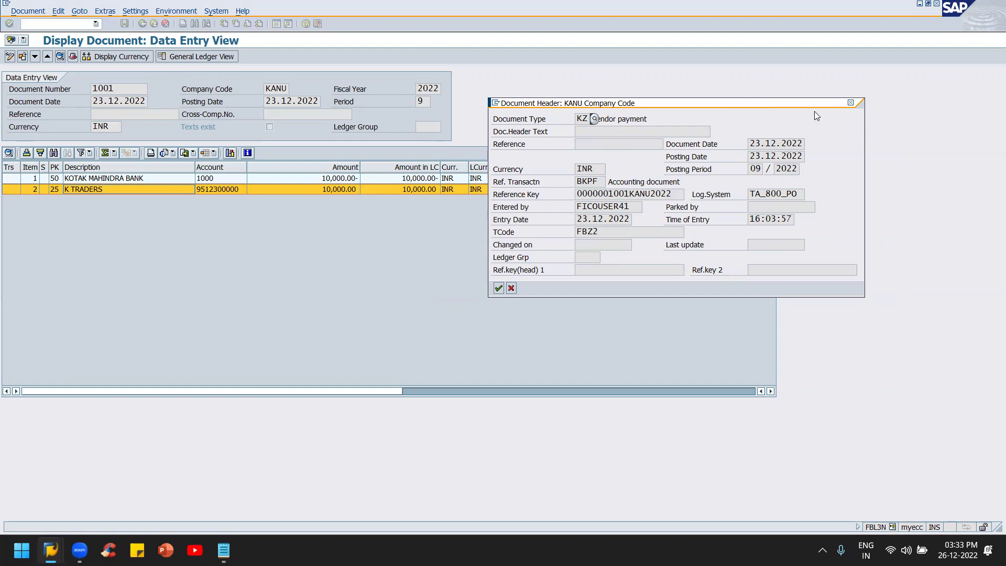
click(850, 102)
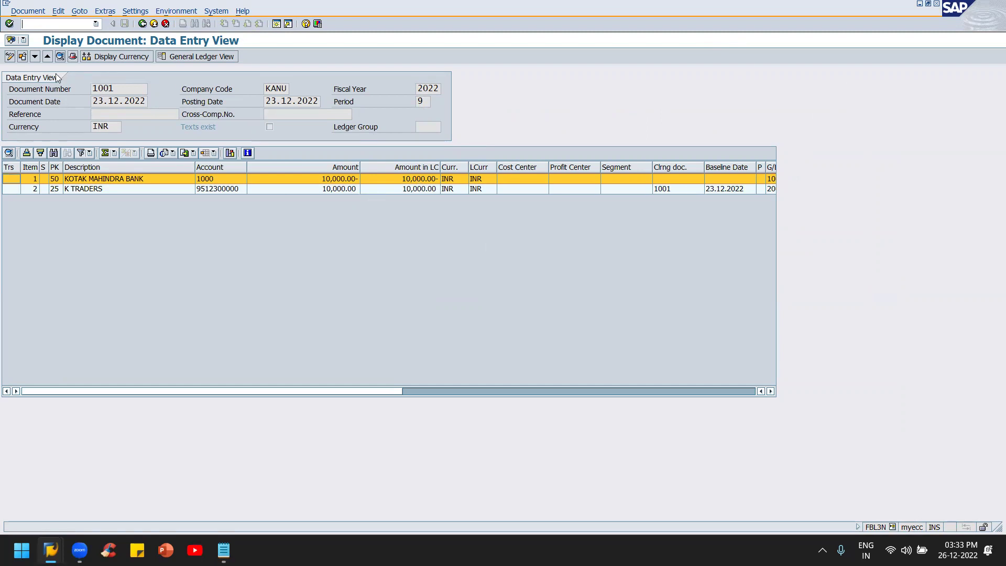
key(alt+Tab)
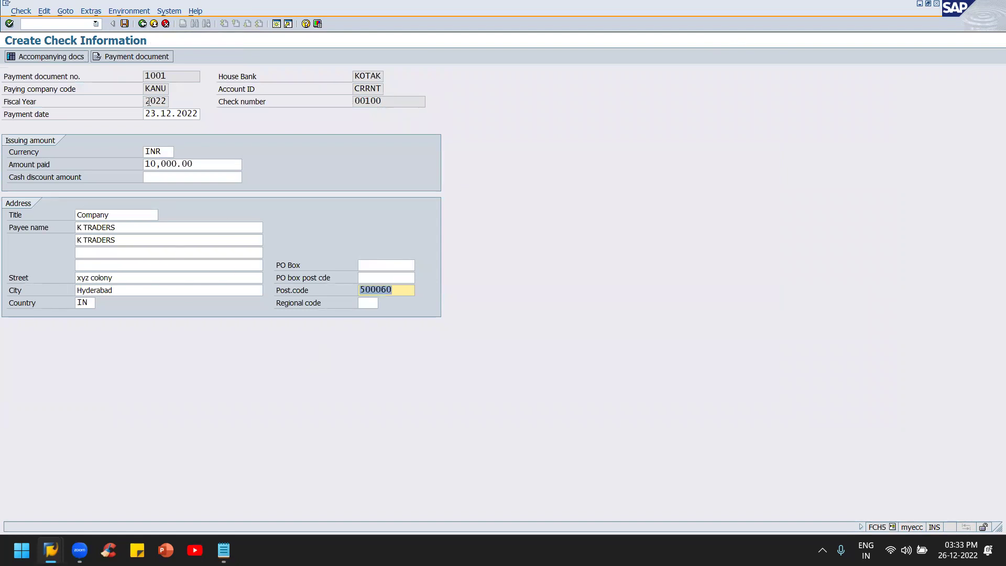
Step: Save manual check 00100 and return to the account 2006 line-item list
click(125, 24)
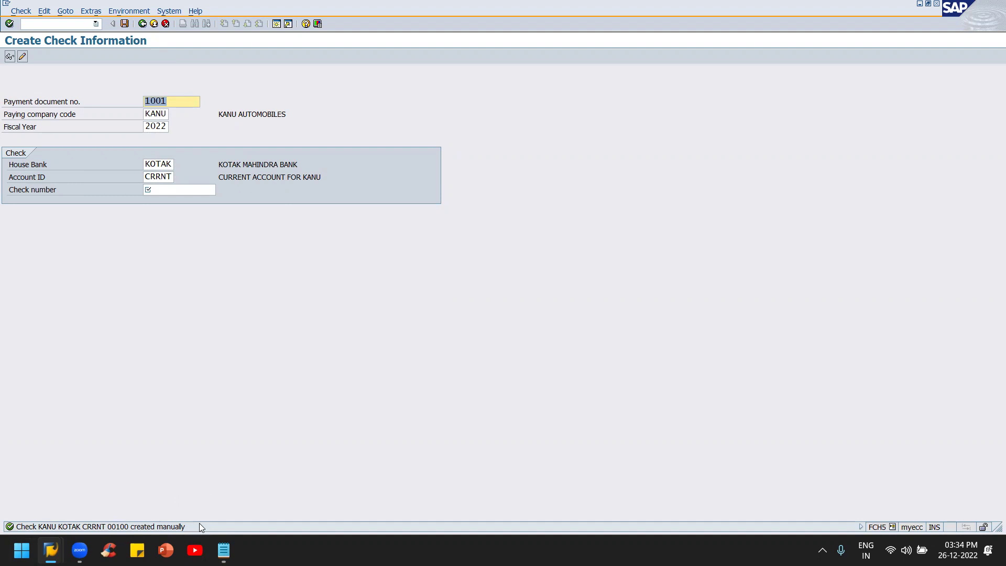
key(alt+Tab)
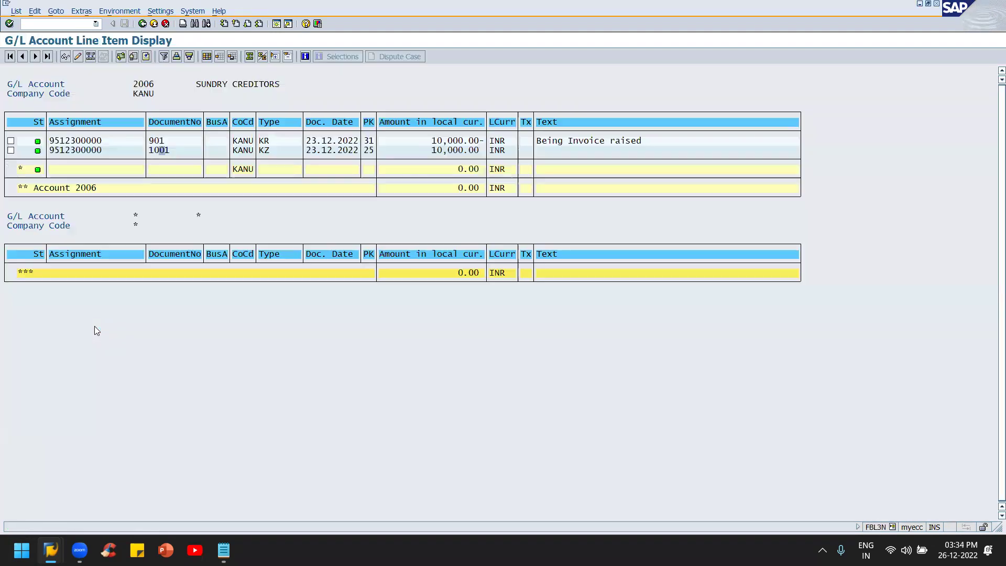
Step: Rerun the account 2006 report and view payment document 1001's line item and header
key(F3)
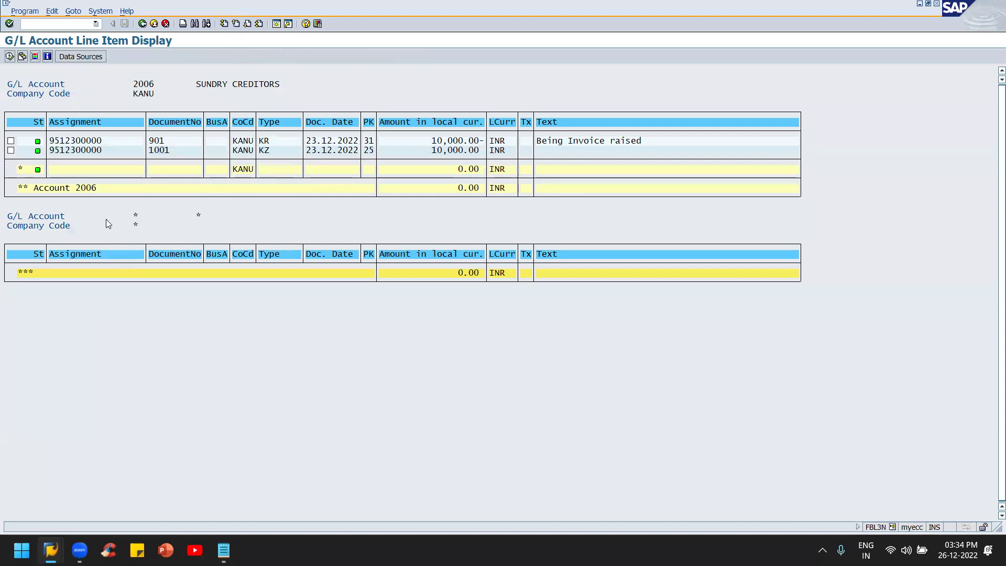
click(10, 57)
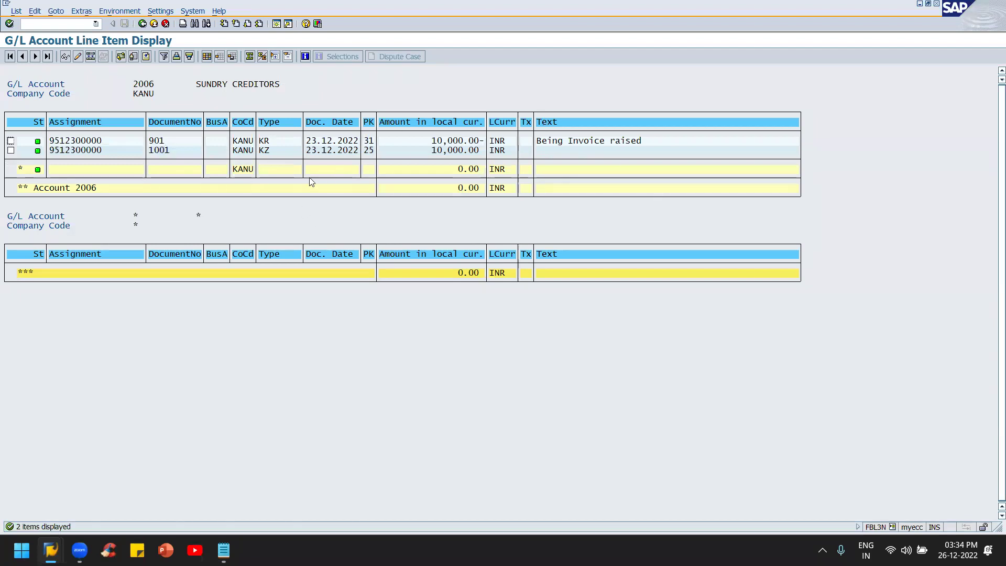
click(156, 150)
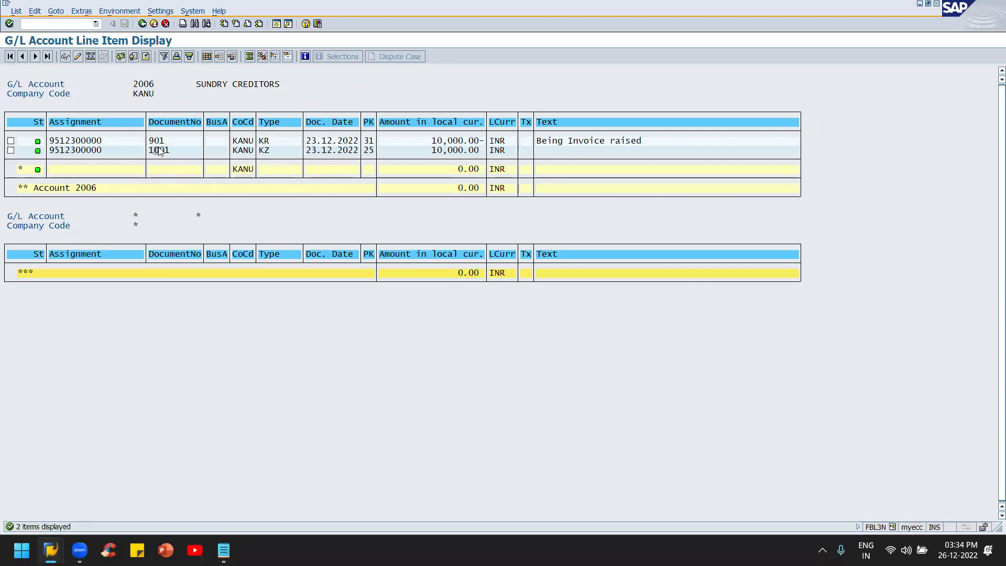
click(65, 56)
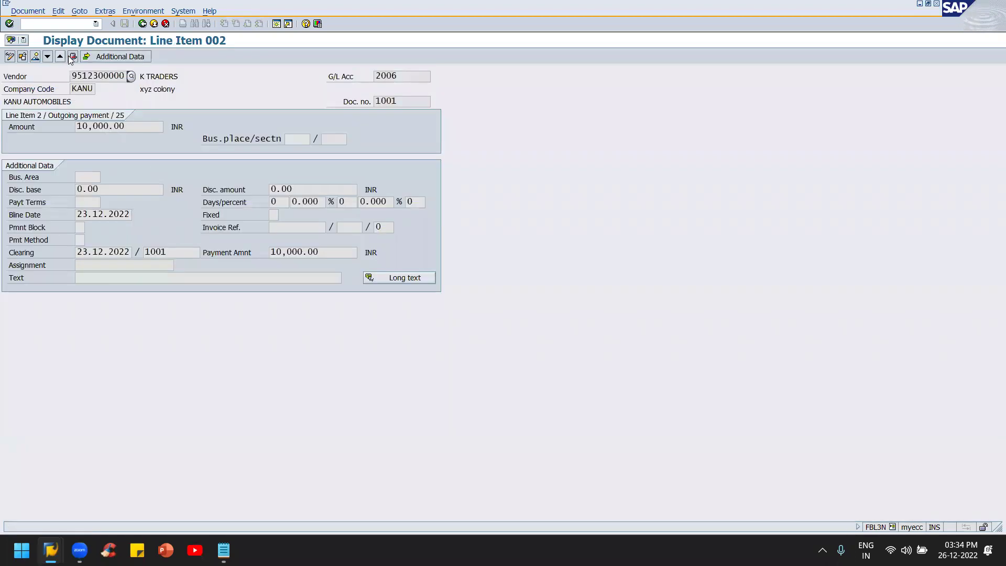
click(72, 56)
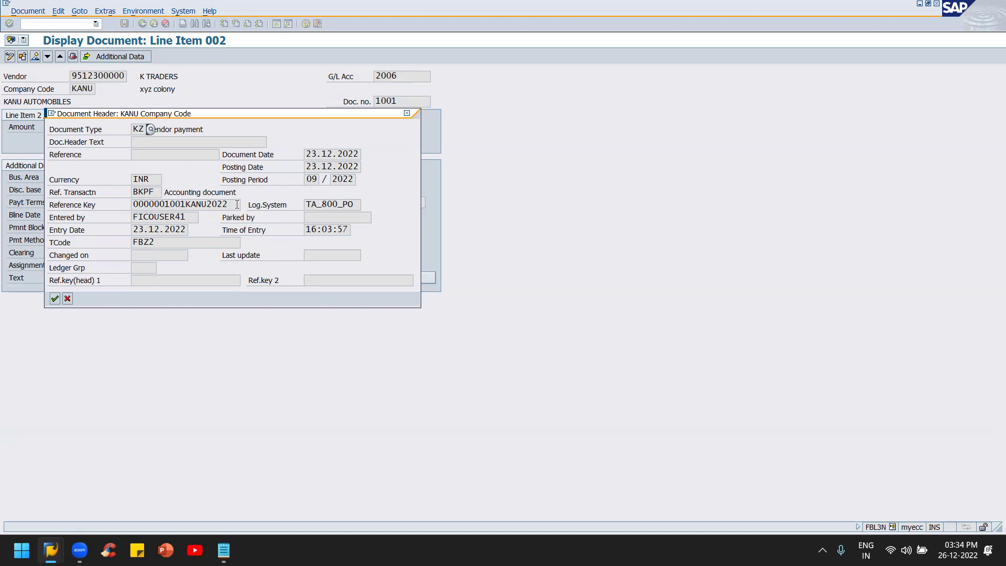
click(407, 113)
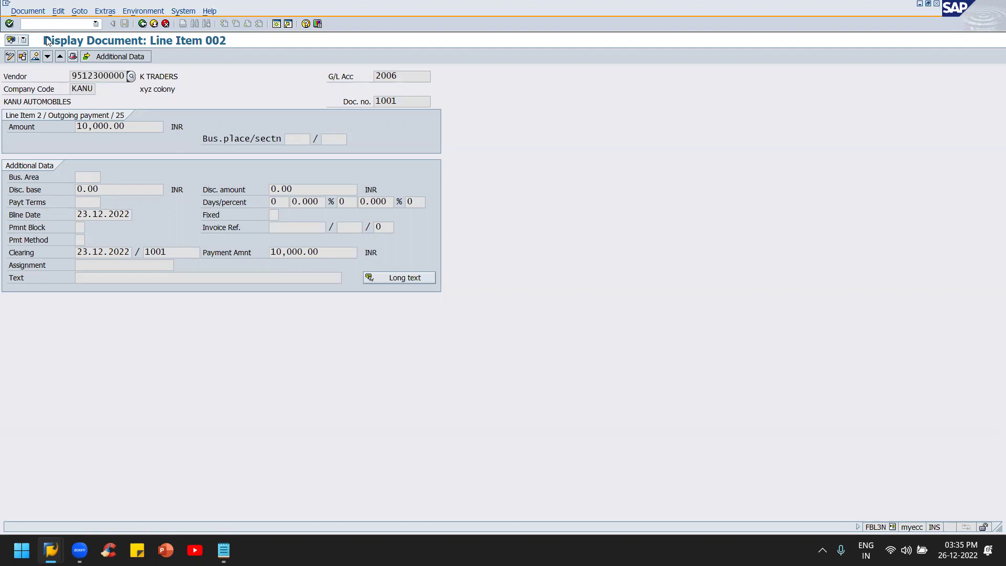
Step: Back out of the document display to the SAP Easy Access menu
key(F3)
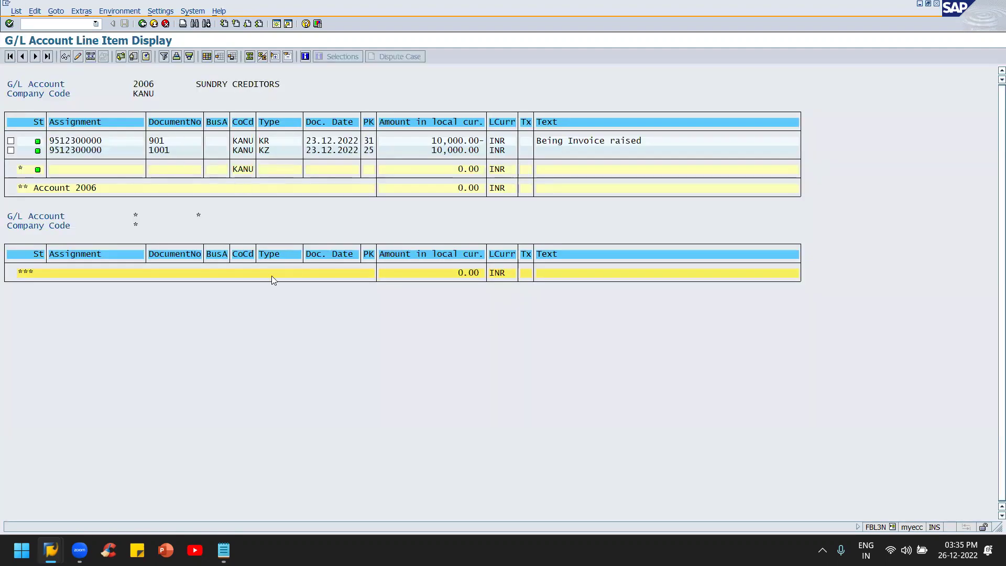
key(F3)
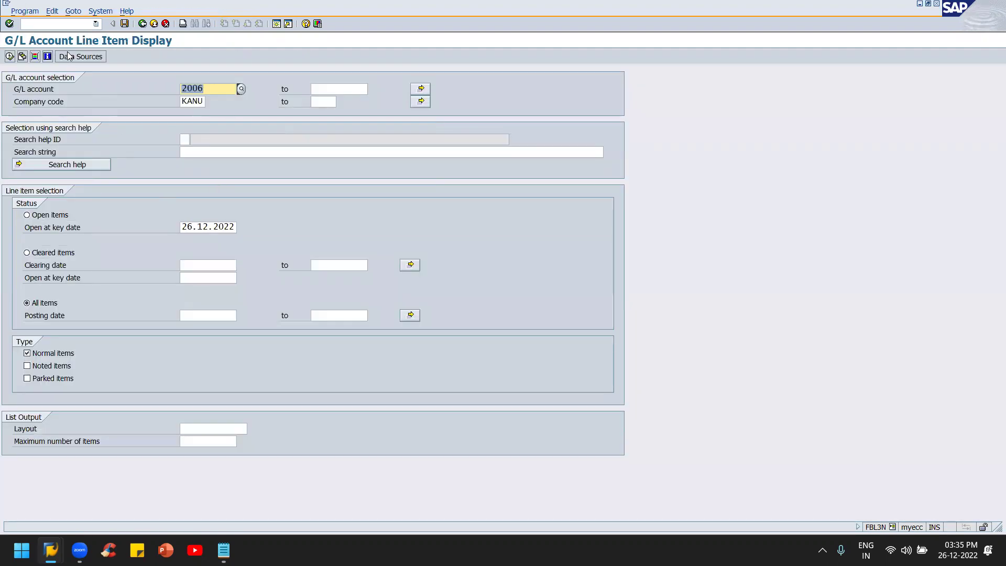
key(F3)
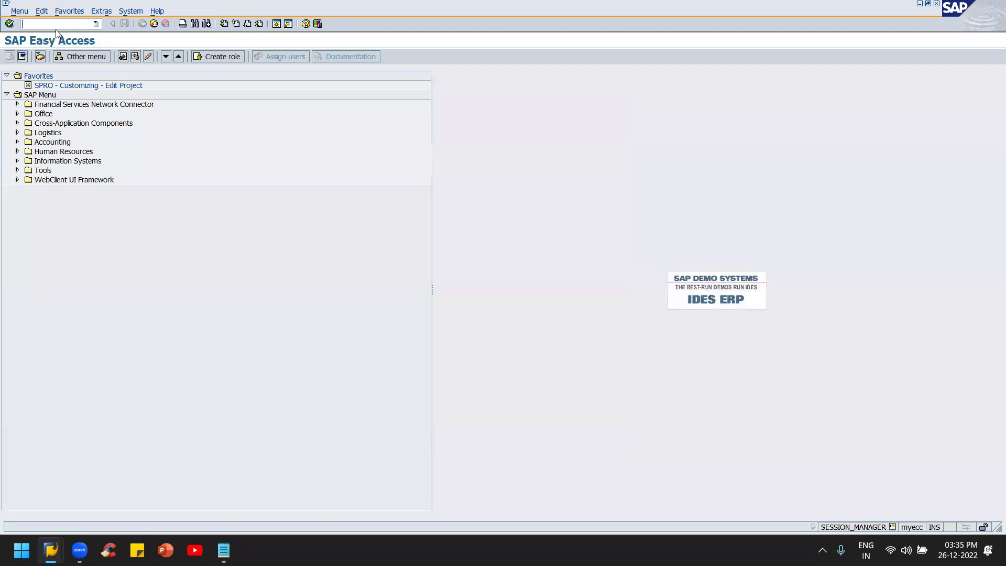
text(fbl1n)
key(Return)
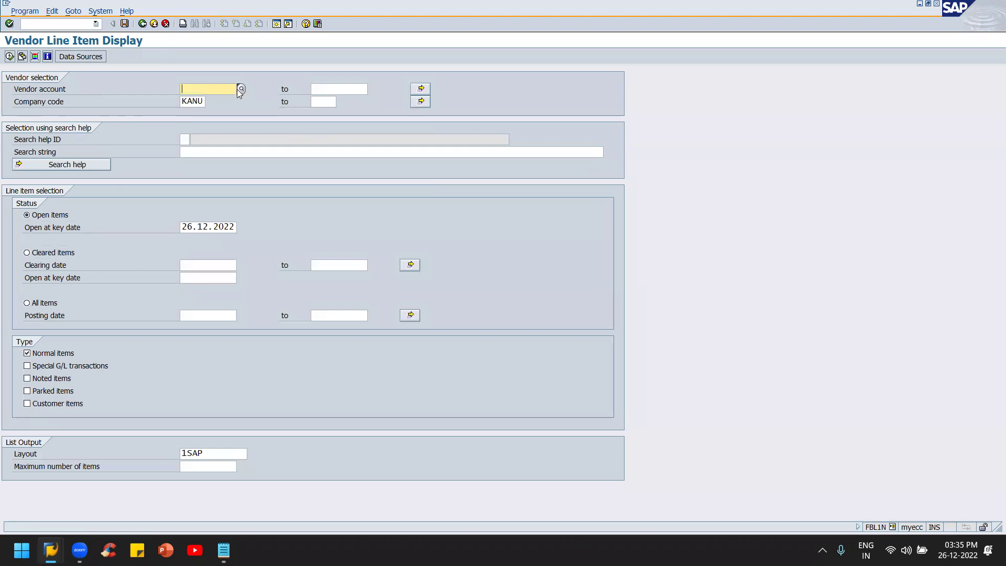
click(239, 87)
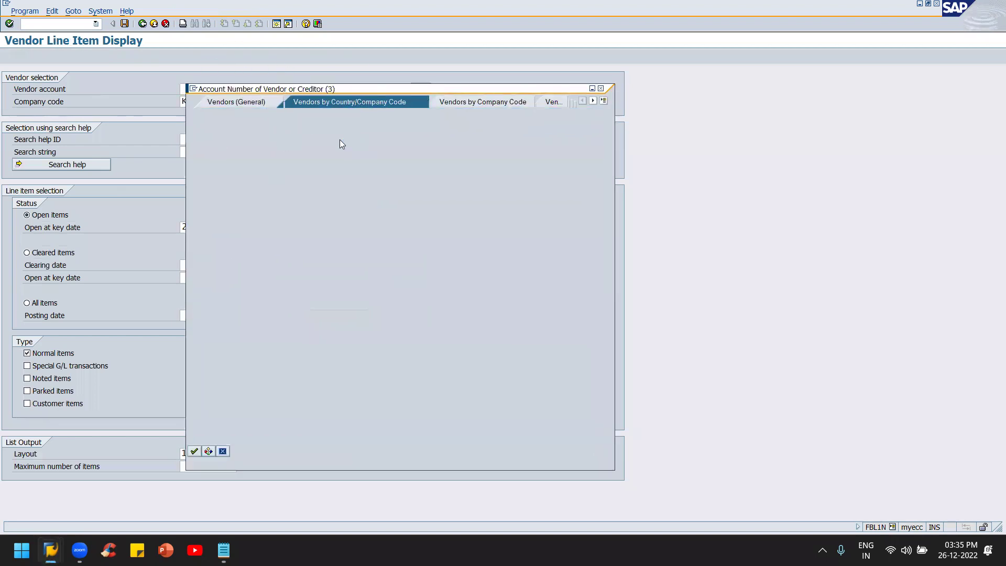
click(321, 213)
text(*)
key(Return)
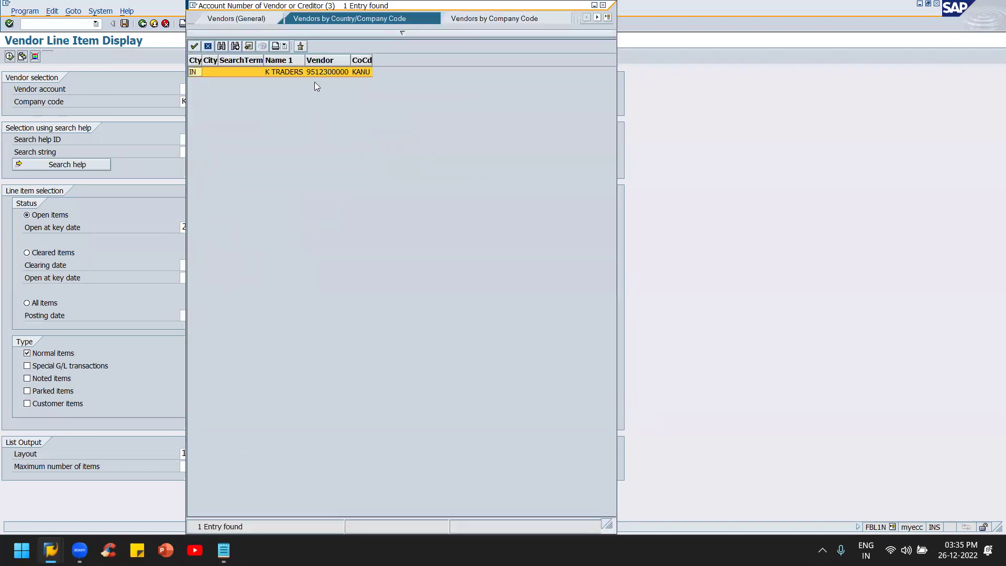
double_click(316, 73)
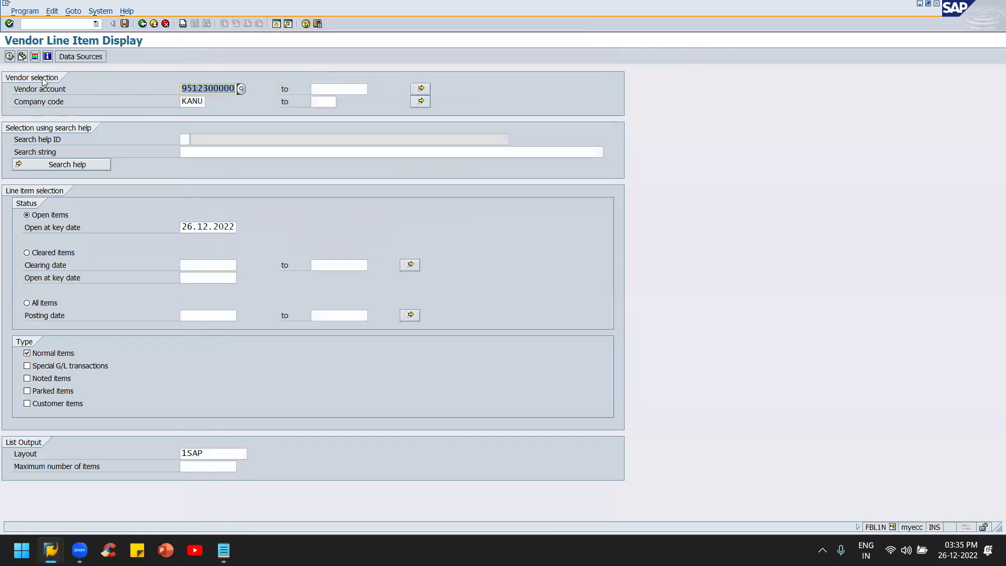
click(27, 303)
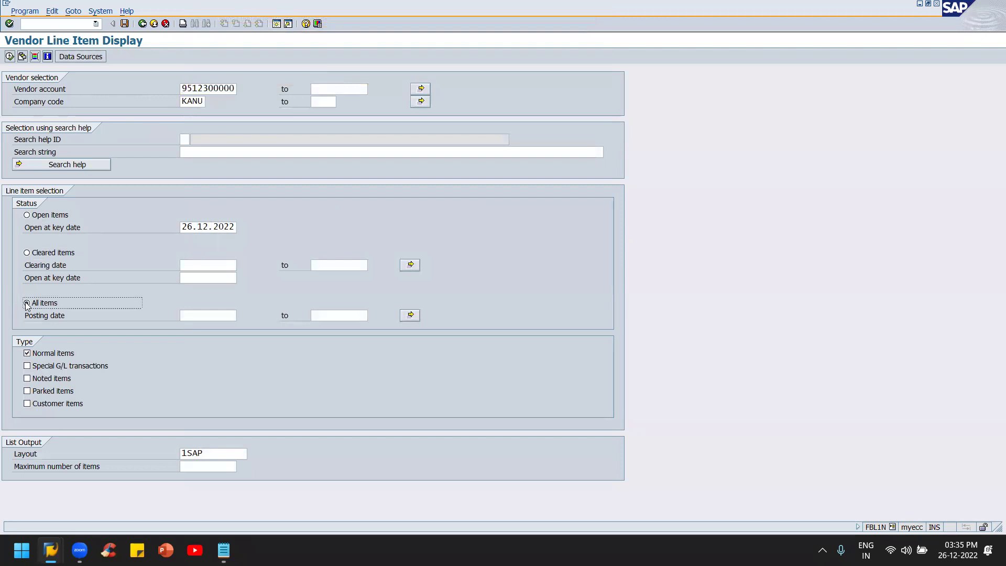
click(9, 56)
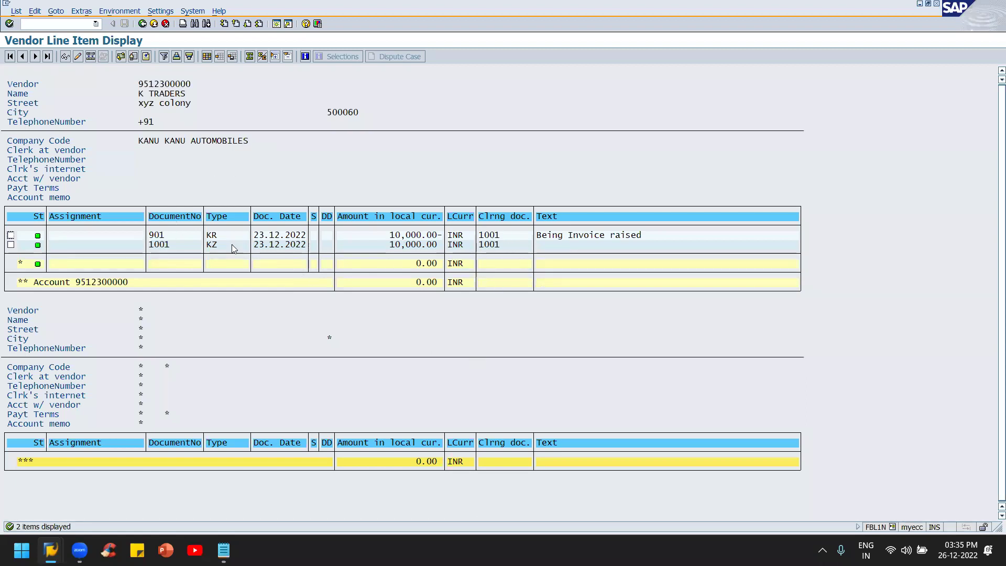
Step: Open payment document 1001, view its header, then show the document overview
double_click(162, 245)
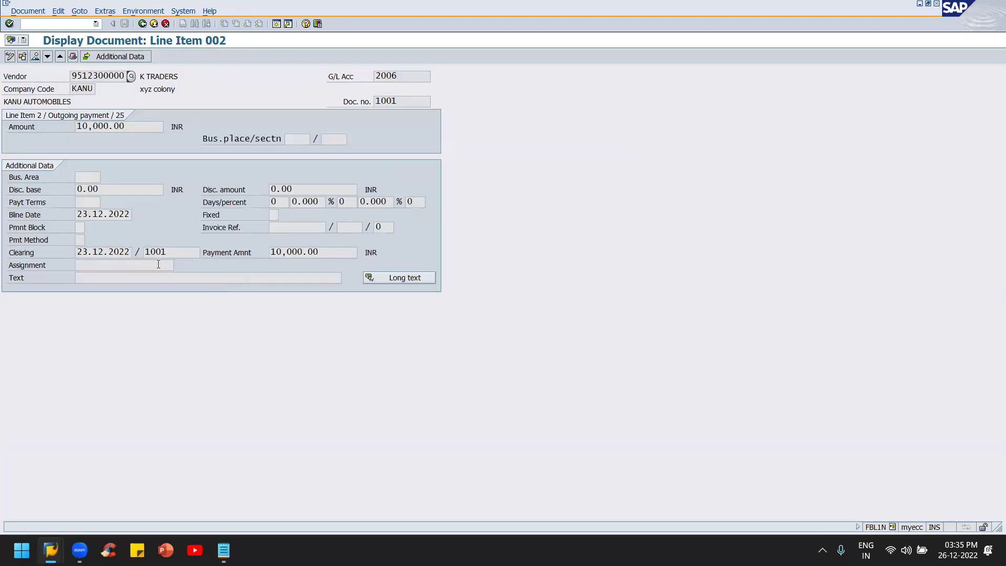
click(402, 101)
click(414, 74)
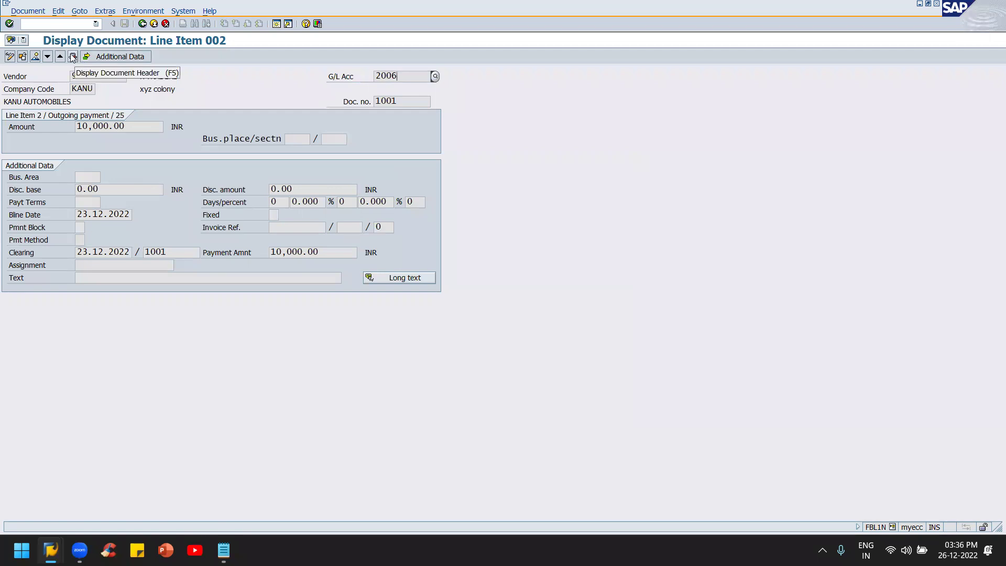
click(72, 56)
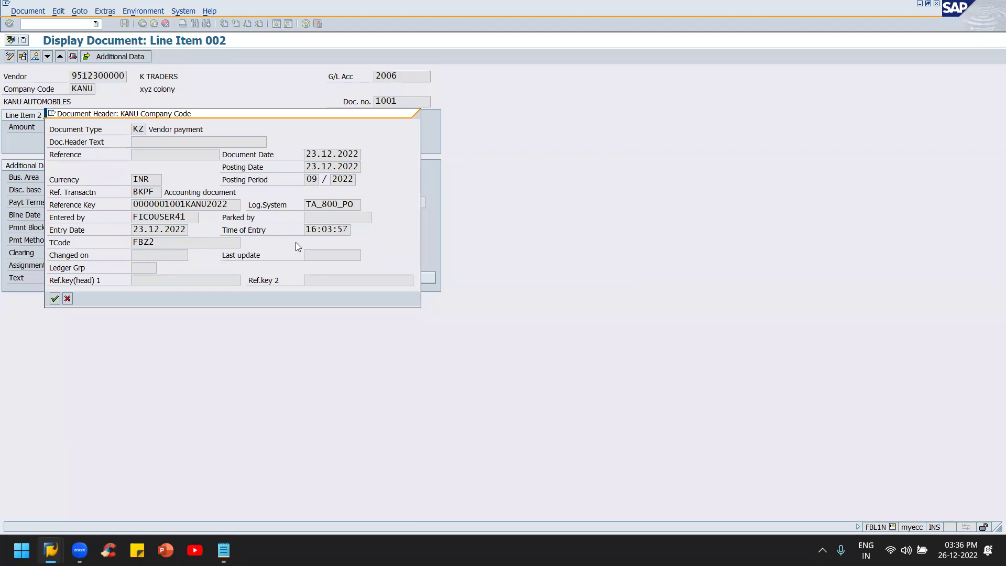
key(Return)
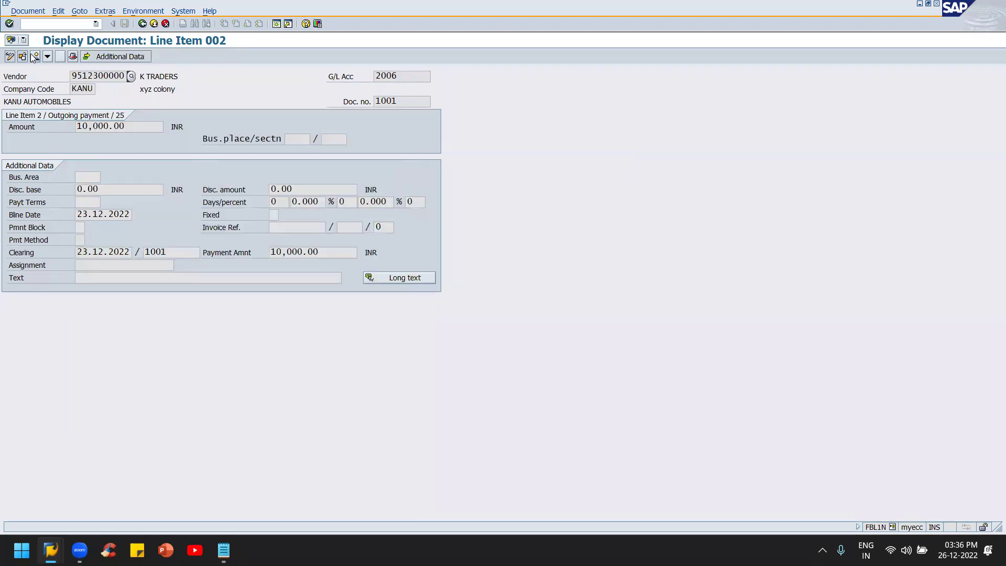
click(72, 56)
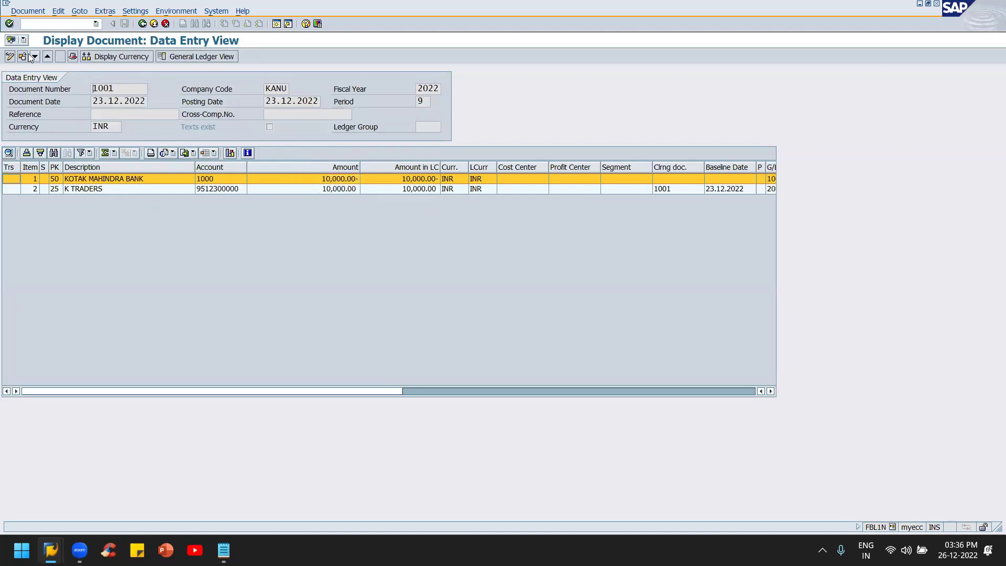
Step: Open Environment > Check Information for document 1001 and confirm check number 00100
click(37, 14)
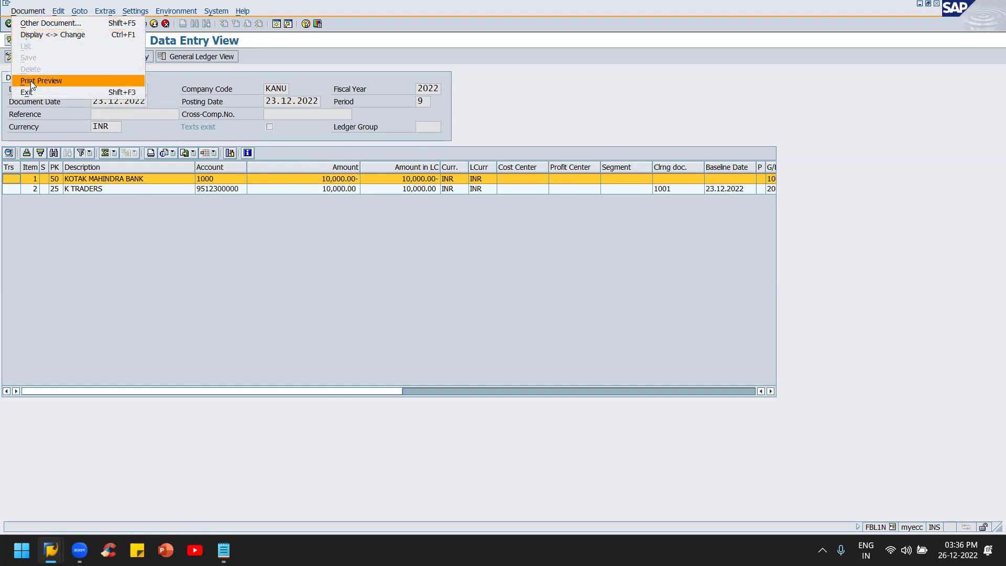
click(173, 4)
click(176, 11)
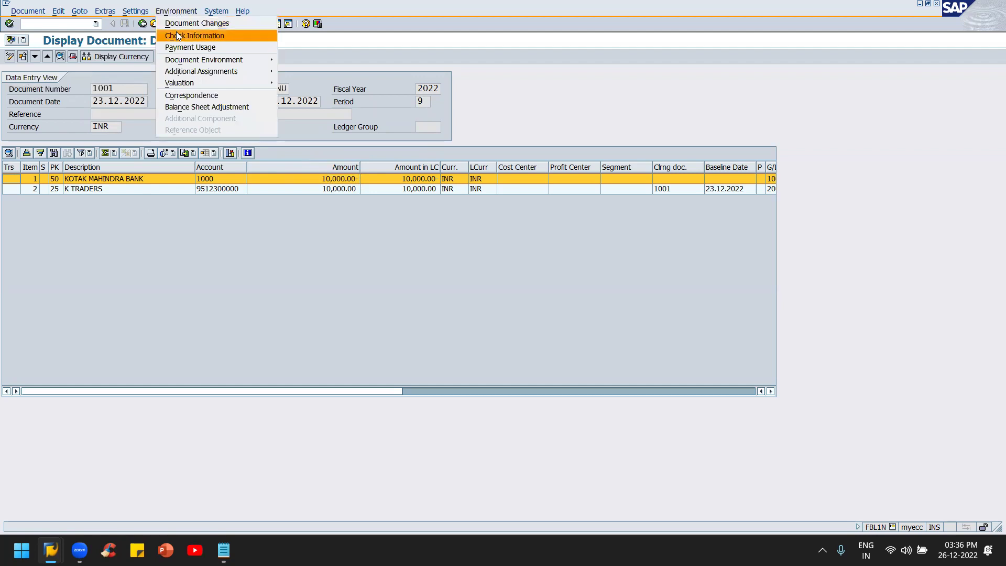
click(176, 35)
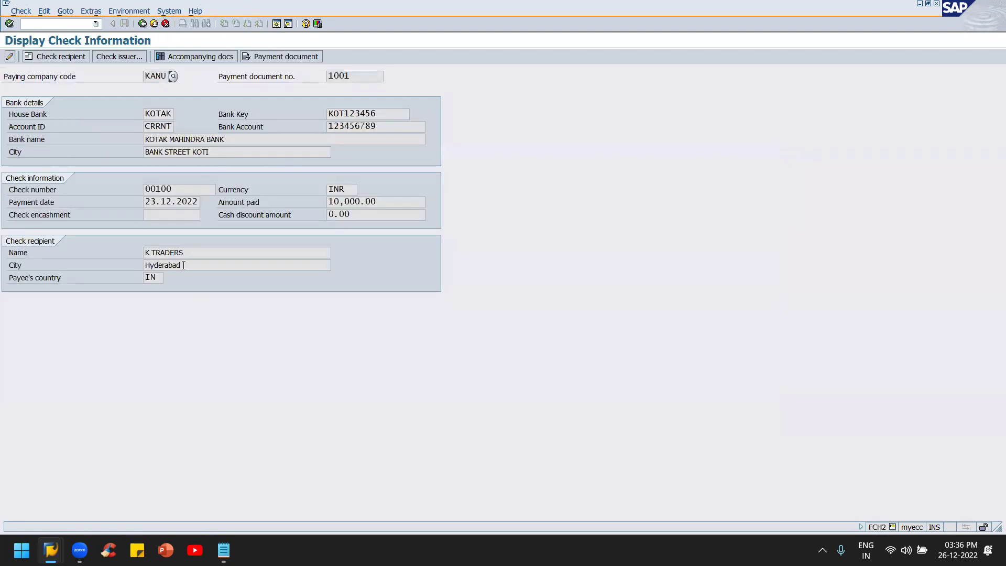
click(349, 78)
click(173, 188)
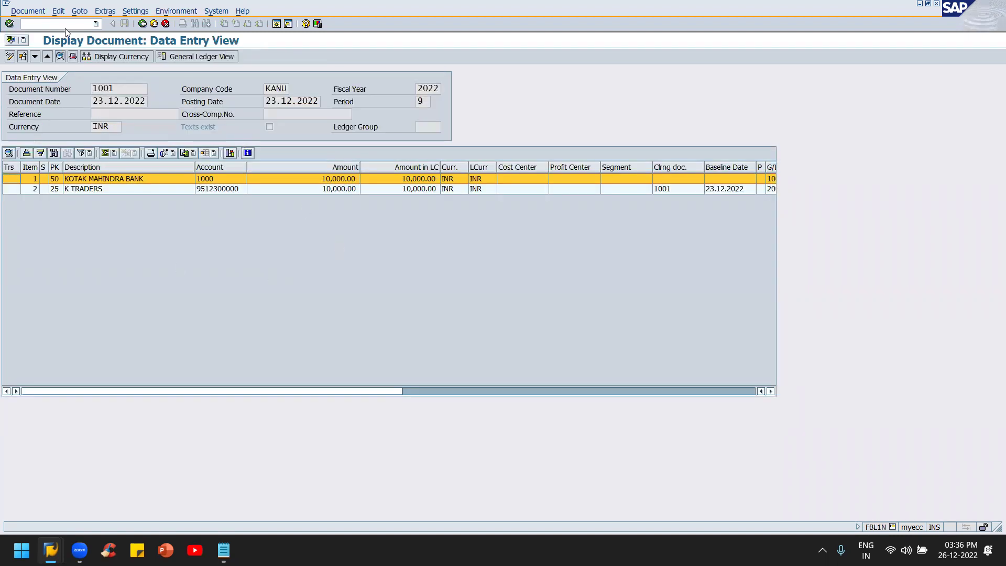
Step: Reopen the check information and confirm check 00100 for 10,000.00 INR
click(178, 11)
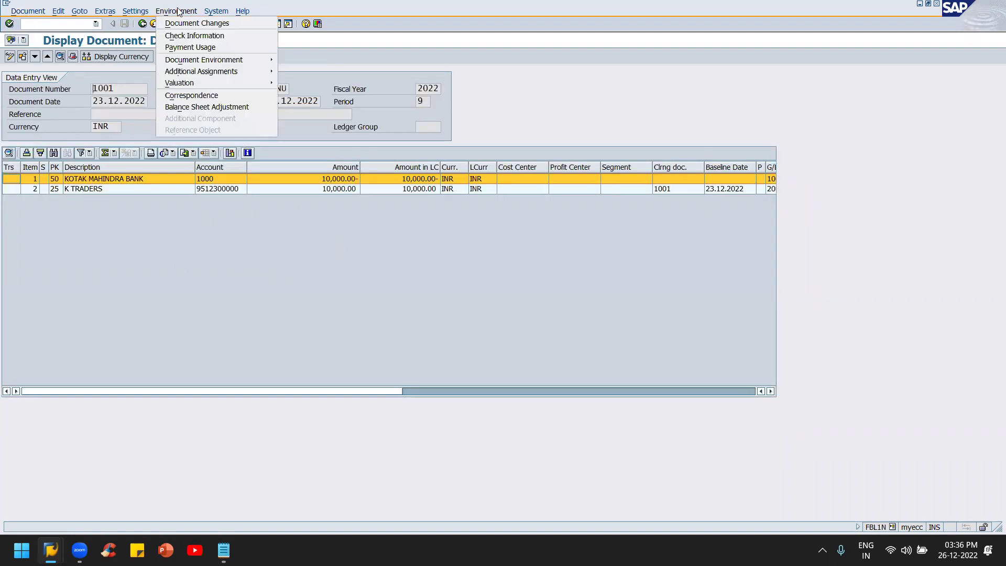
click(206, 35)
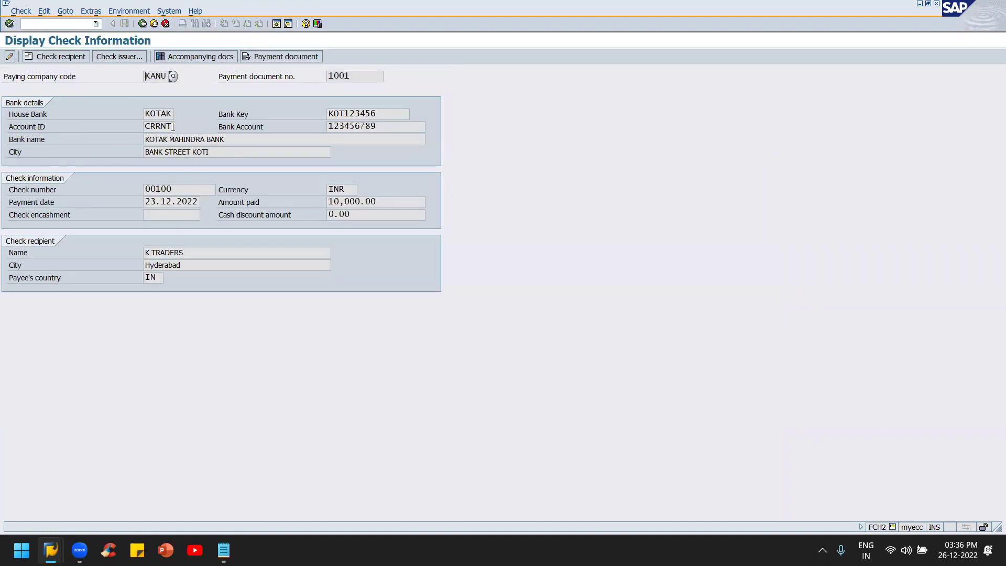
click(186, 190)
click(375, 199)
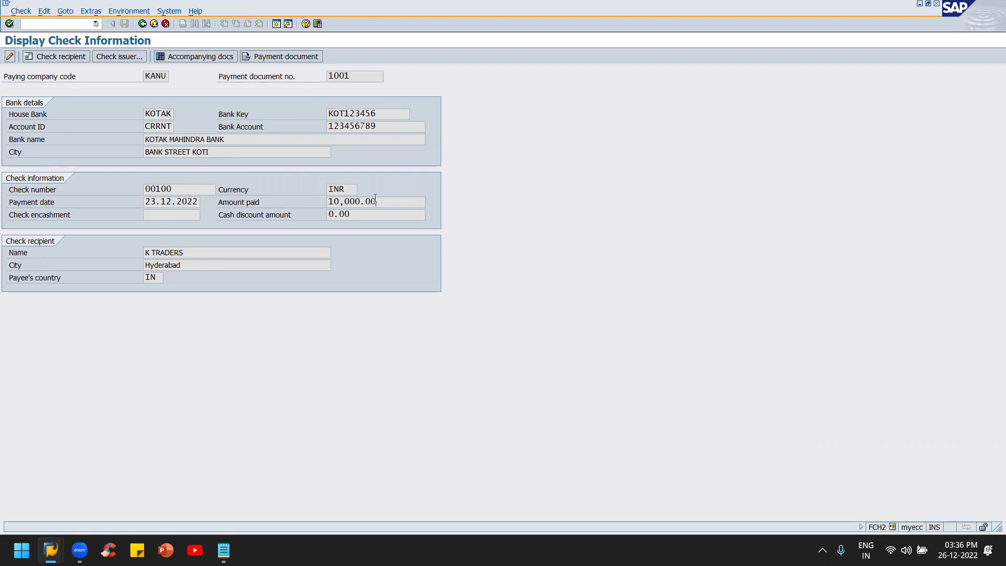
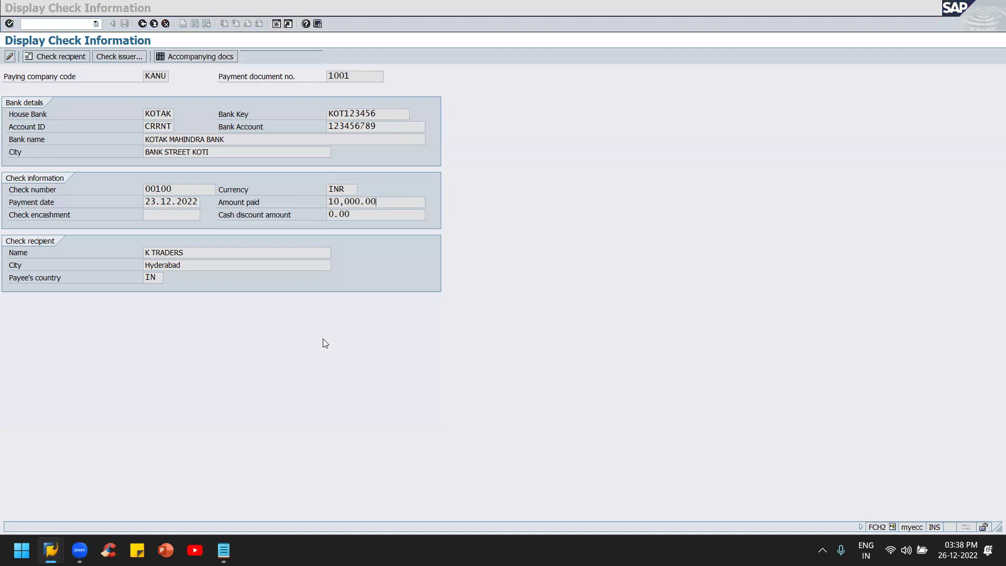
Step: Switch to the Create Check Information window and back out to SAP Easy Access
key(alt+Tab)
key(Tab)
key(shift+Tab)
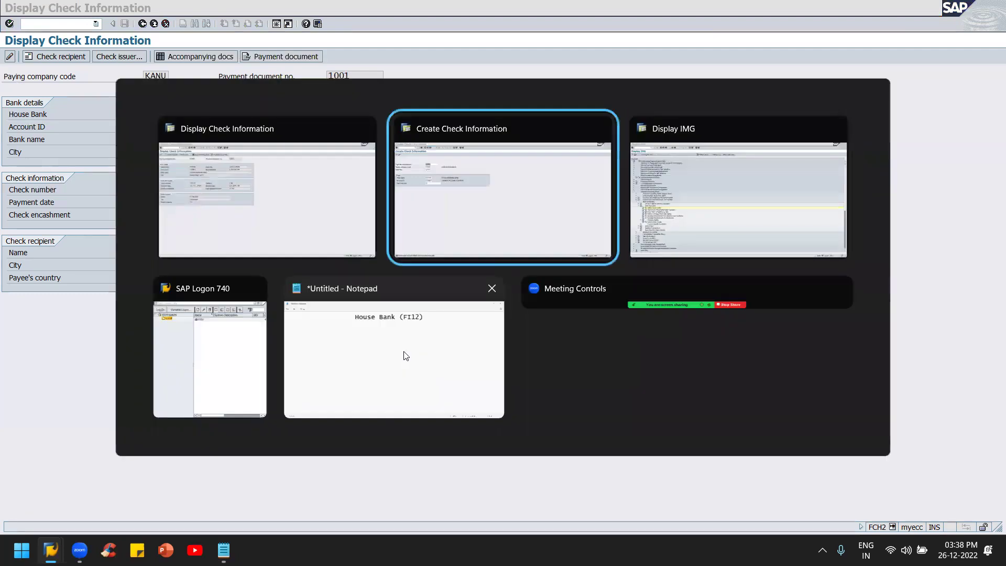
key(alt+Tab)
key(Tab)
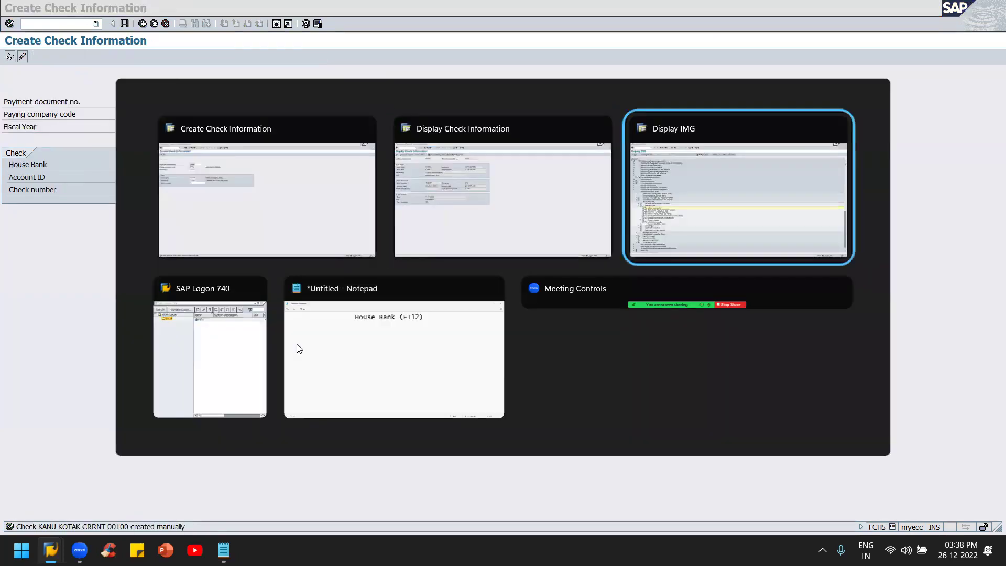
key(Tab)
key(Tab)
key(Tab)
key(Tab)
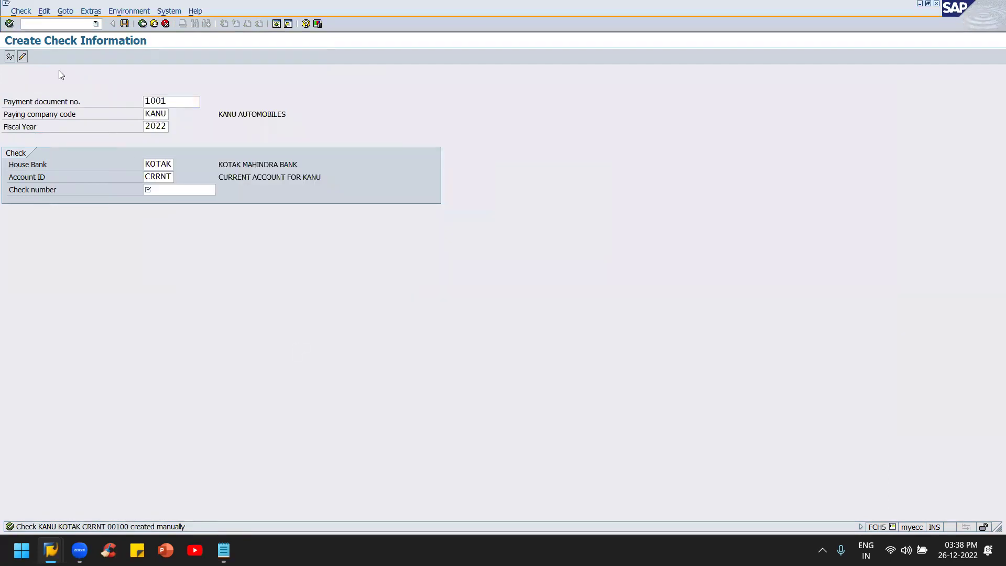
key(F3)
Step: Expand Accounting > Financial Accounting > Accounts Payable > Environment in the SAP menu
click(42, 143)
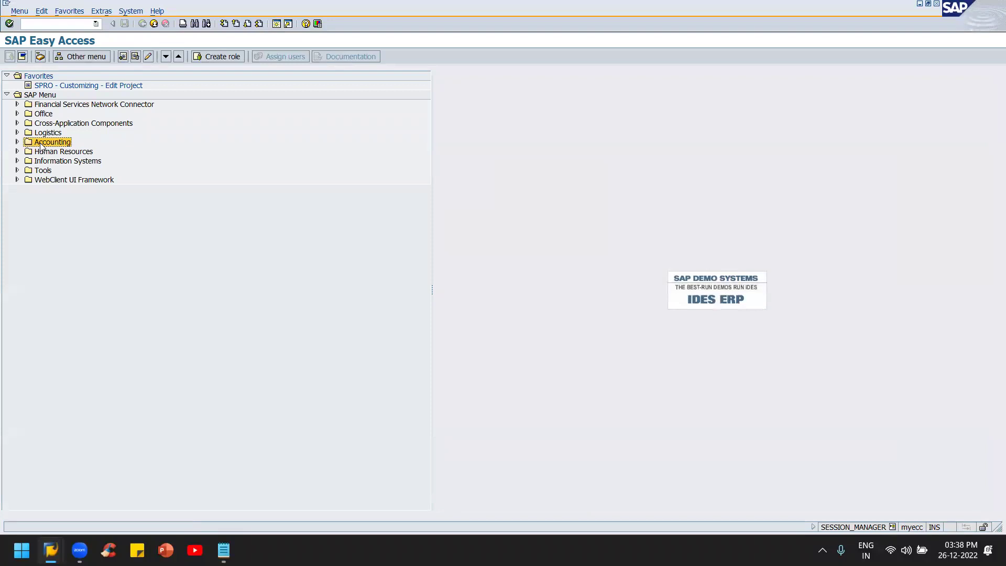
double_click(42, 143)
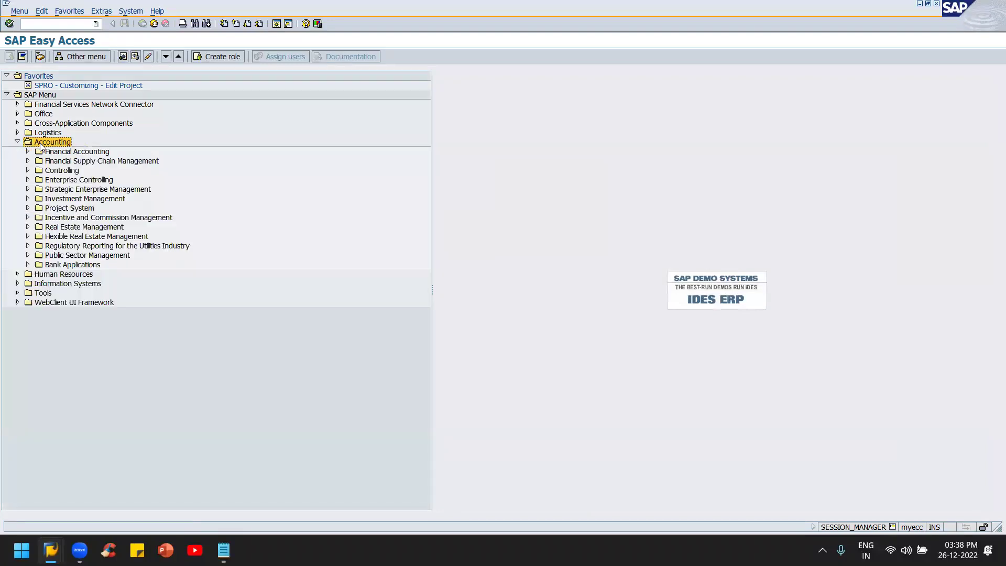
key(Down)
key(Up)
key(Right)
key(Down)
key(Down)
key(Down)
key(Right)
key(Down)
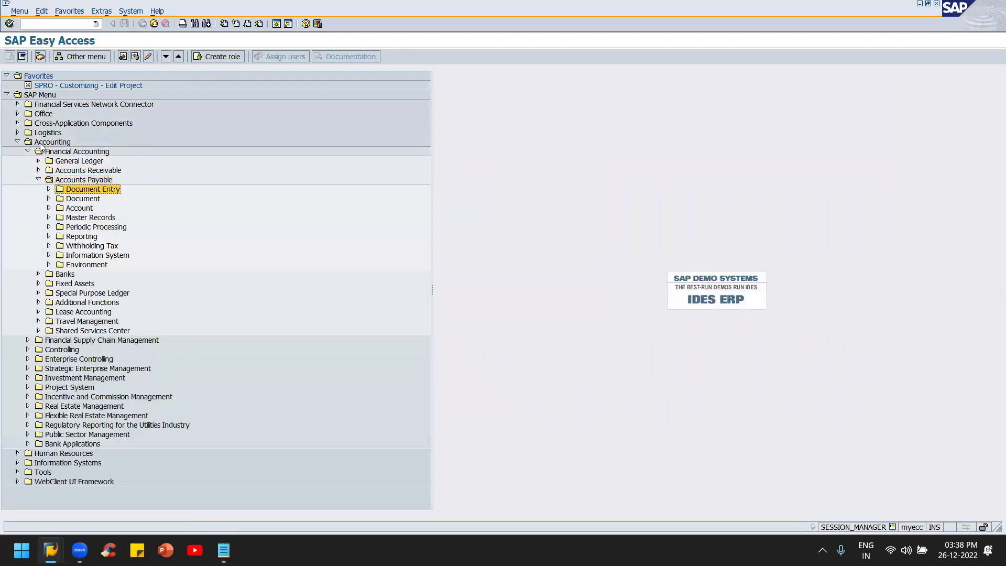
key(Down)
key(Down)
key(Down)
key(Down)
key(Down)
key(Down)
key(Down)
key(Down)
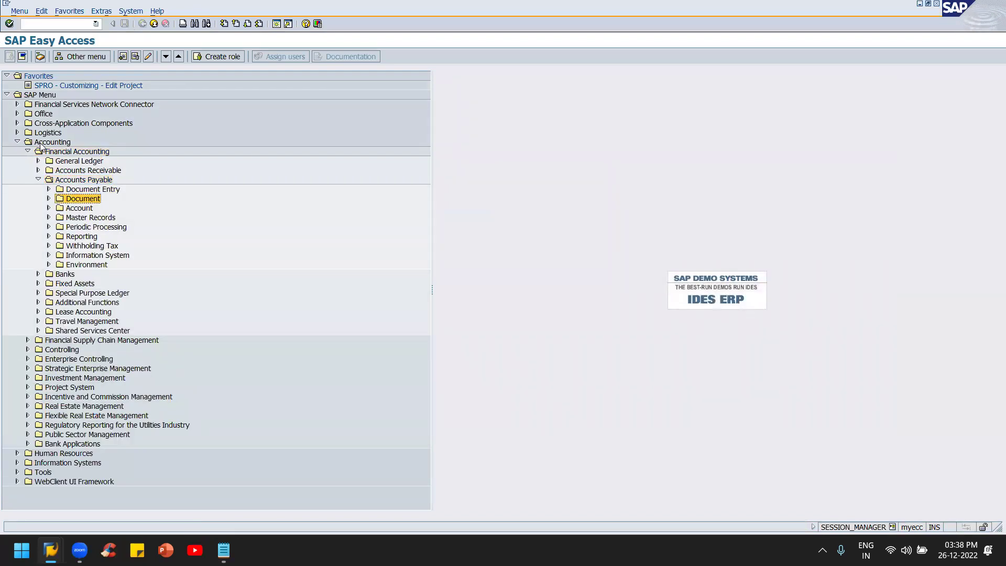
key(Right)
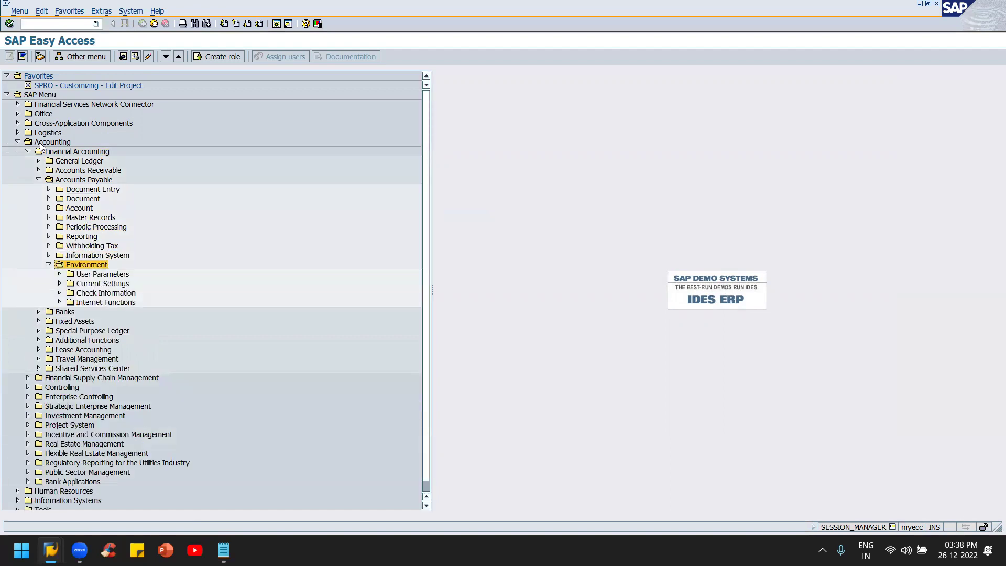
Step: Expand Check Information > Display and launch FCHN - Check Register
key(Down)
key(Down)
key(Down)
key(Right)
key(Down)
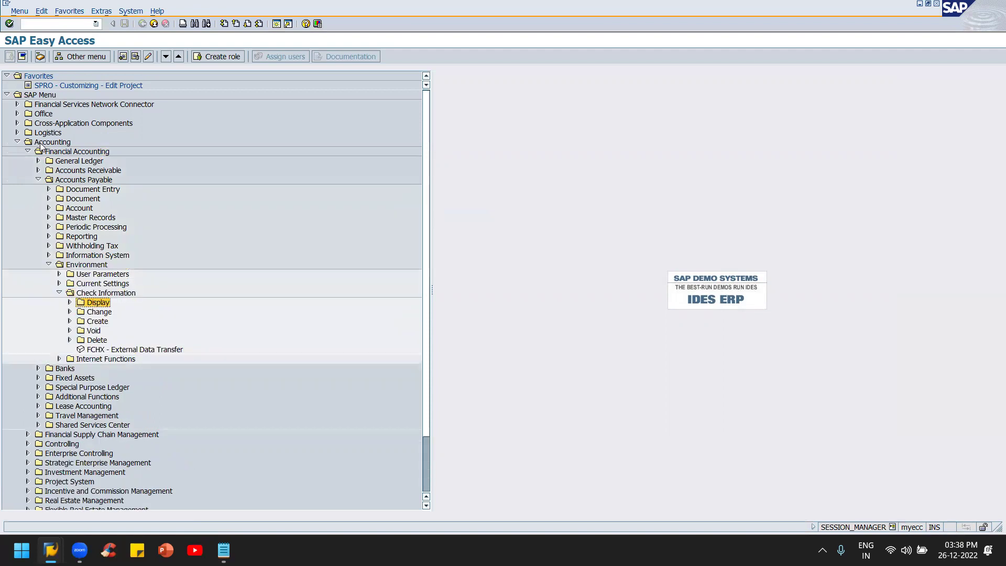
key(Right)
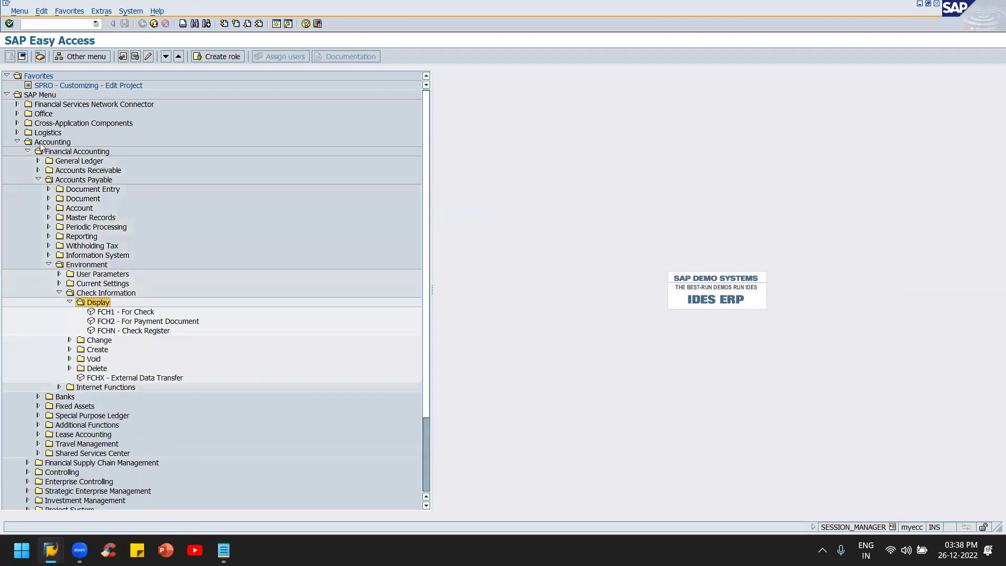
click(139, 313)
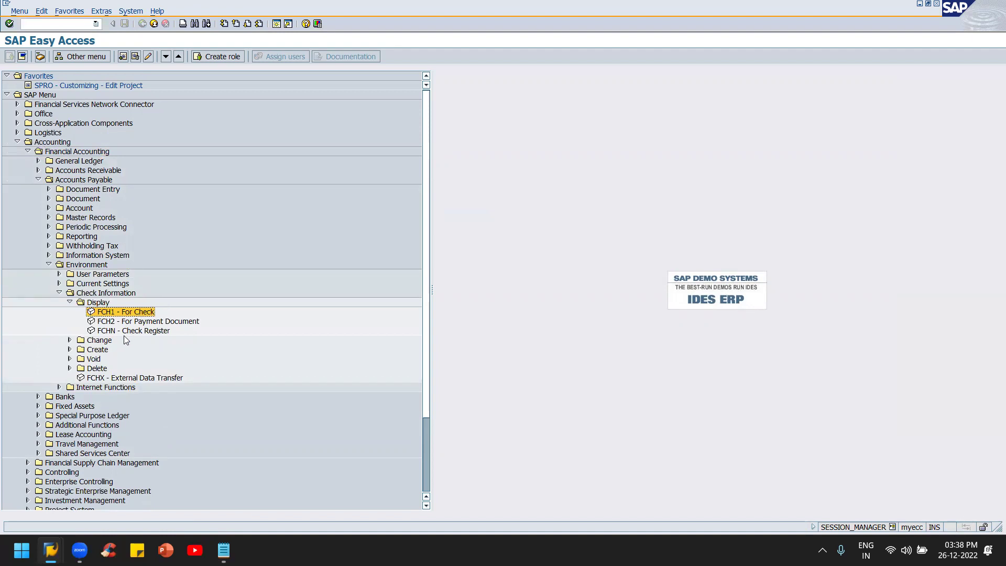
click(124, 335)
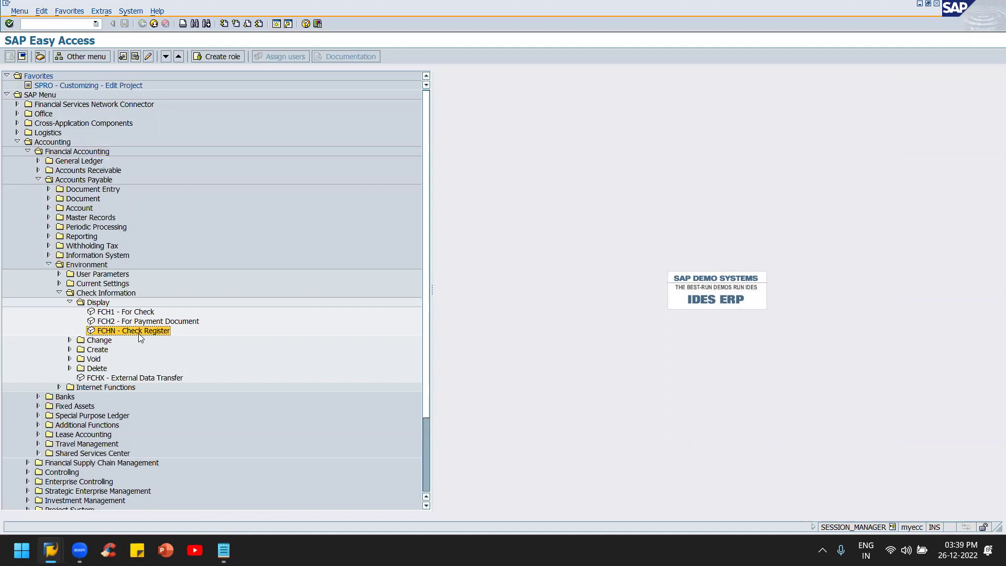
double_click(139, 333)
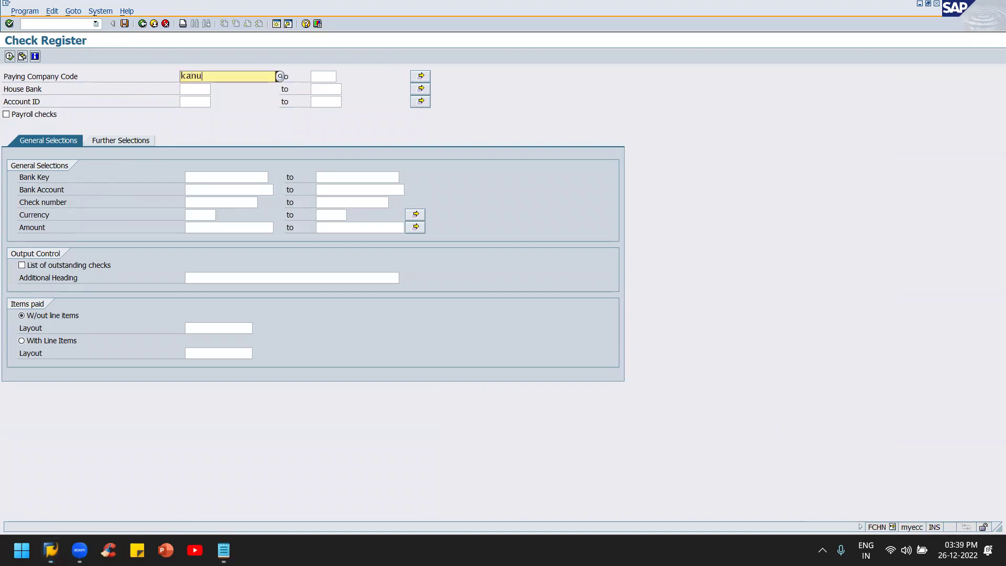
Step: Run the check register for company code KANU, house bank kotak and account ID CRRNT
text(kanu)
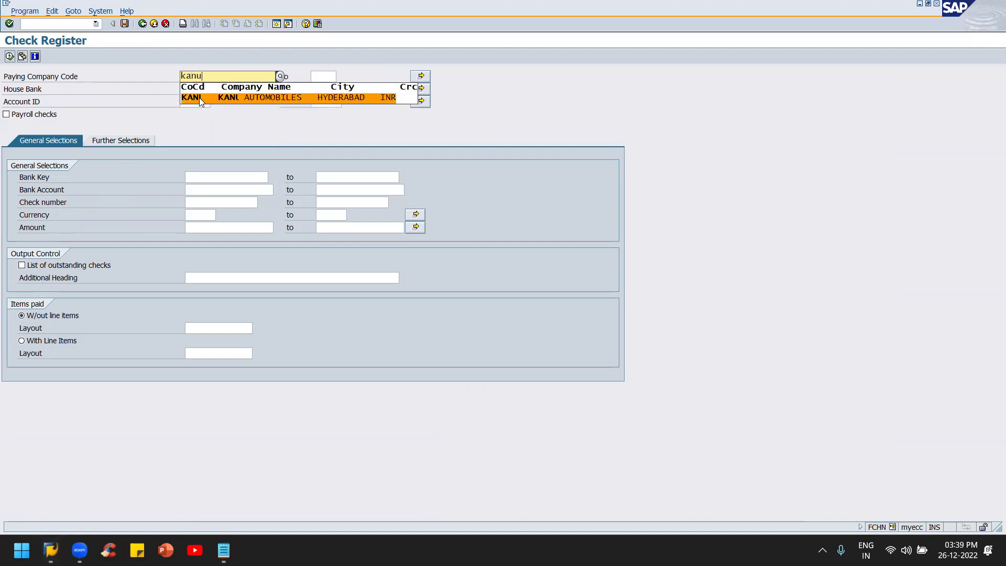
click(199, 97)
click(194, 88)
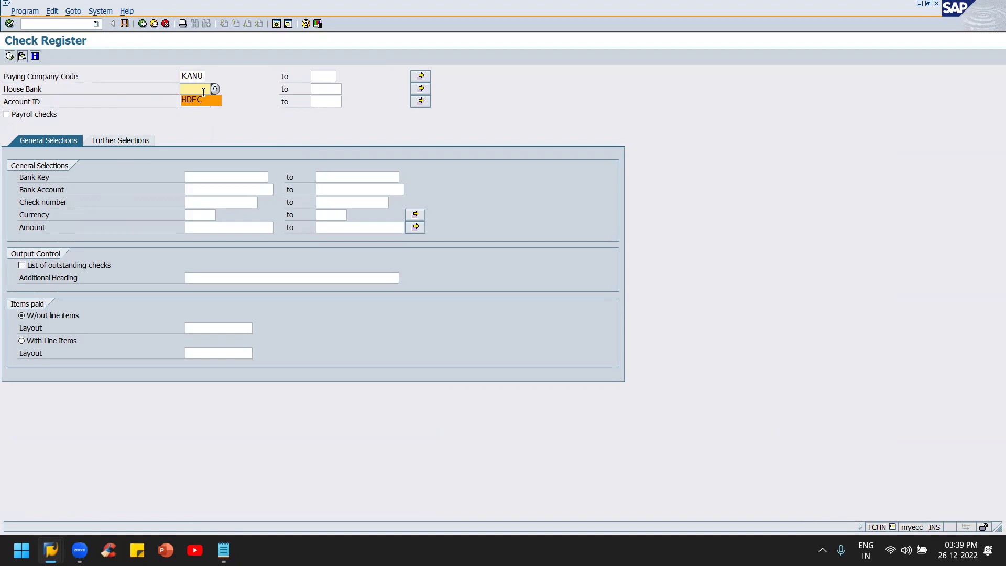
text(kotak)
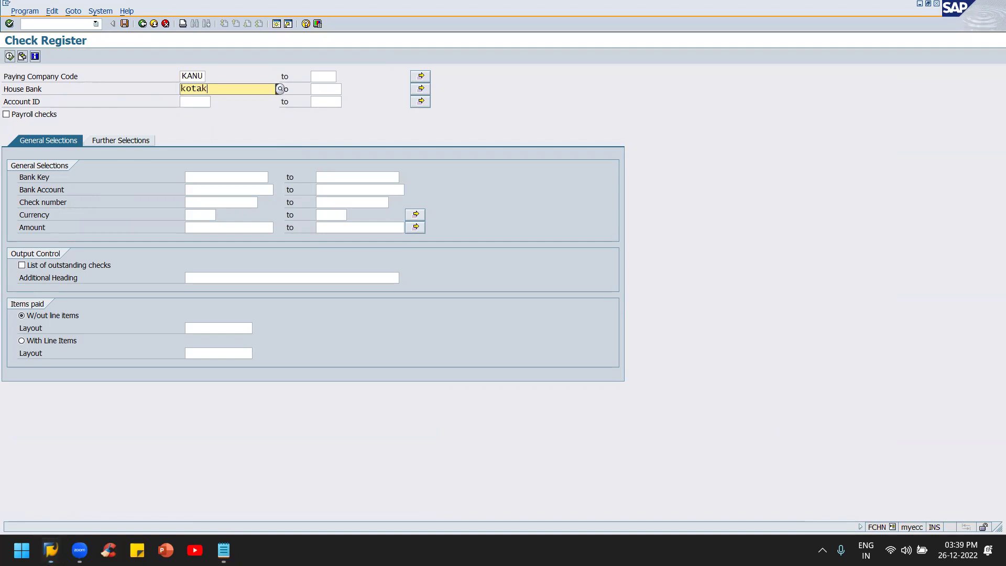
key(Tab)
key(Tab)
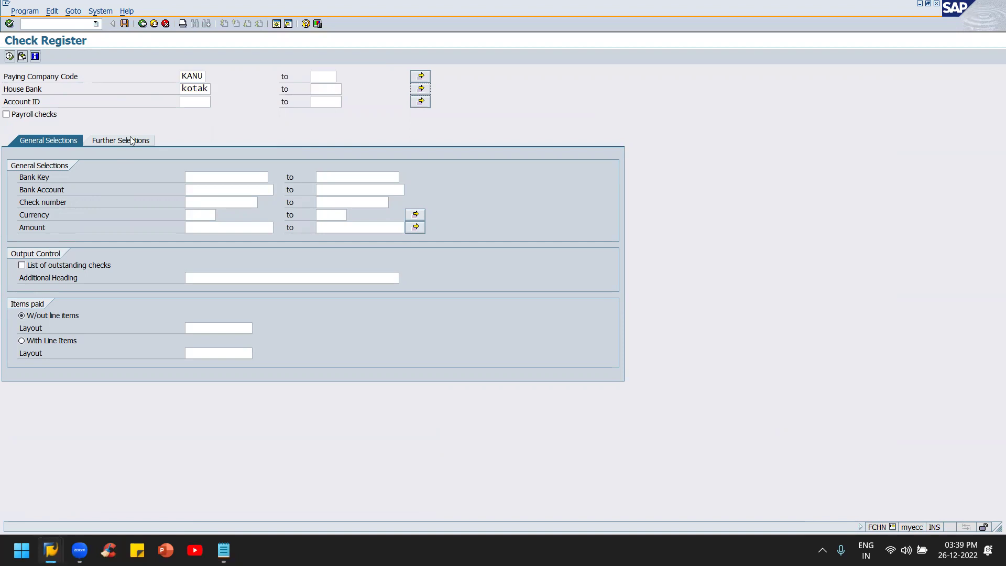
click(198, 106)
text(curr)
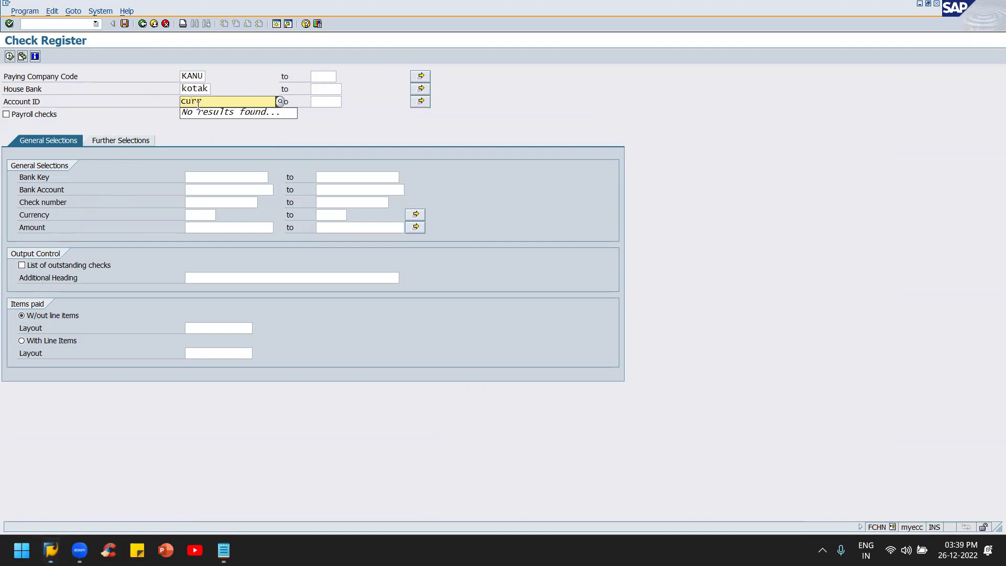
key(BackSpace)
key(BackSpace)
text(rrnt)
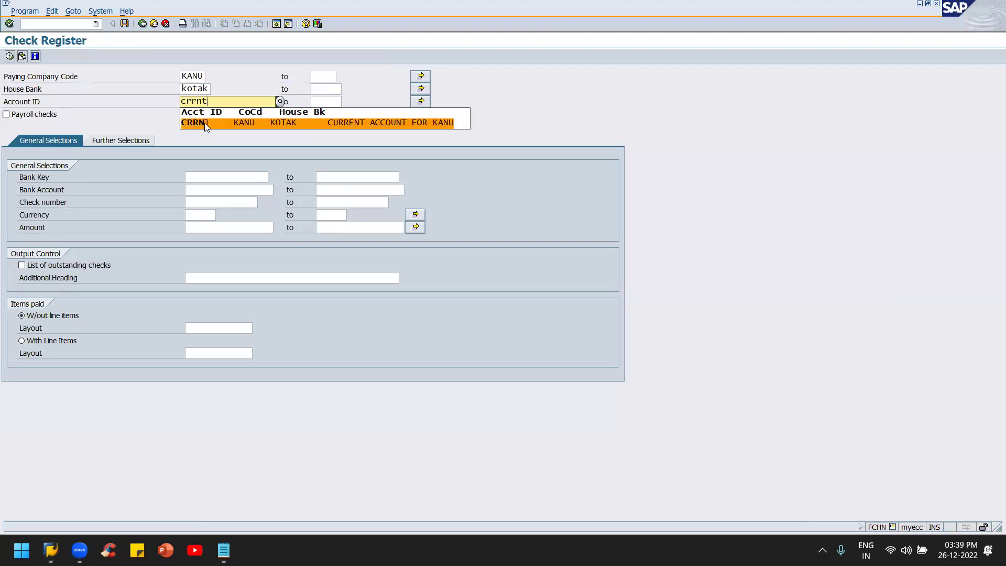
click(204, 121)
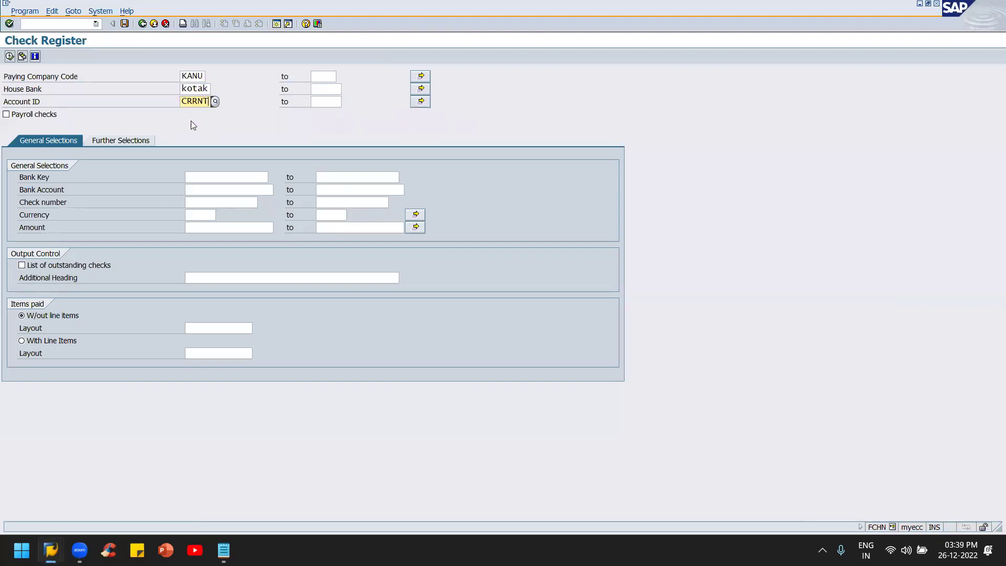
click(10, 56)
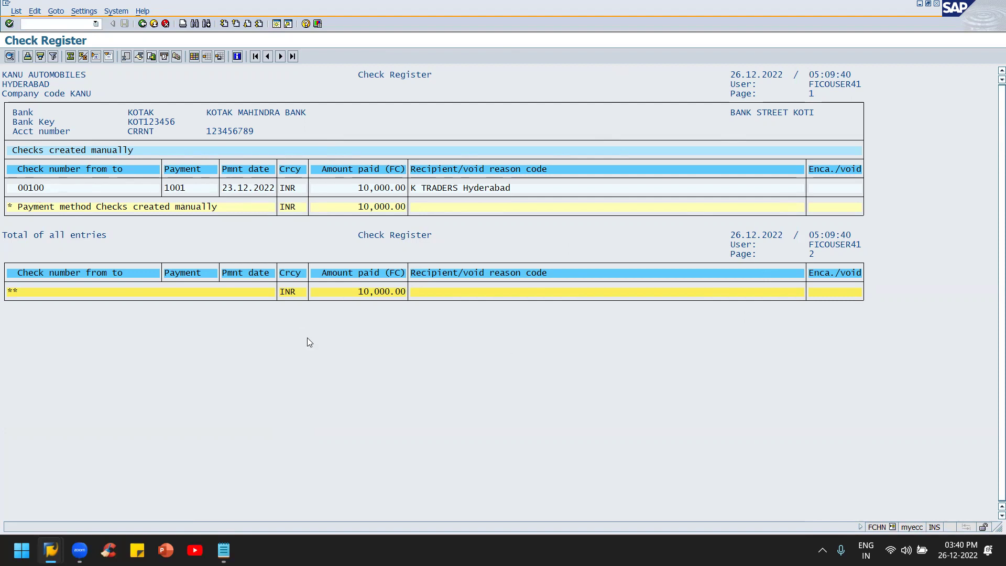
Step: Close the check register output listing check 00100 for 10,000.00 INR
click(142, 26)
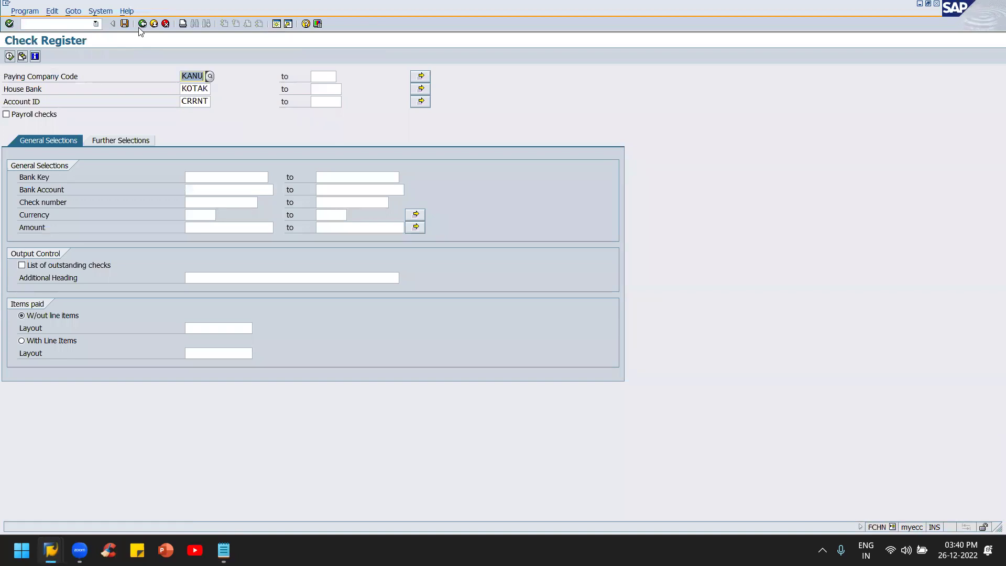
Step: Leave the register, switch to the Display Check Information session, and back out to Easy Access
click(142, 24)
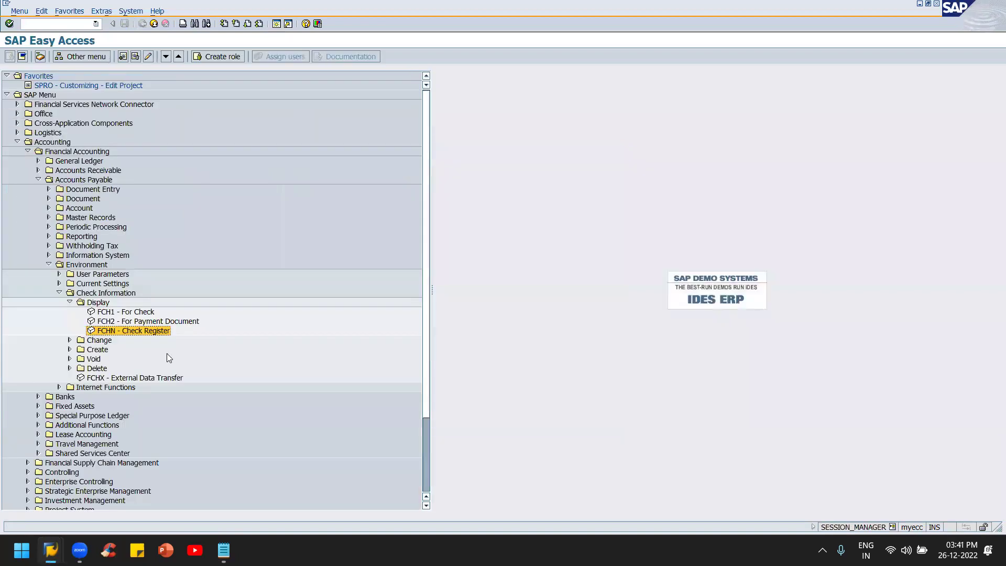
key(alt+Tab)
key(Tab)
key(Tab)
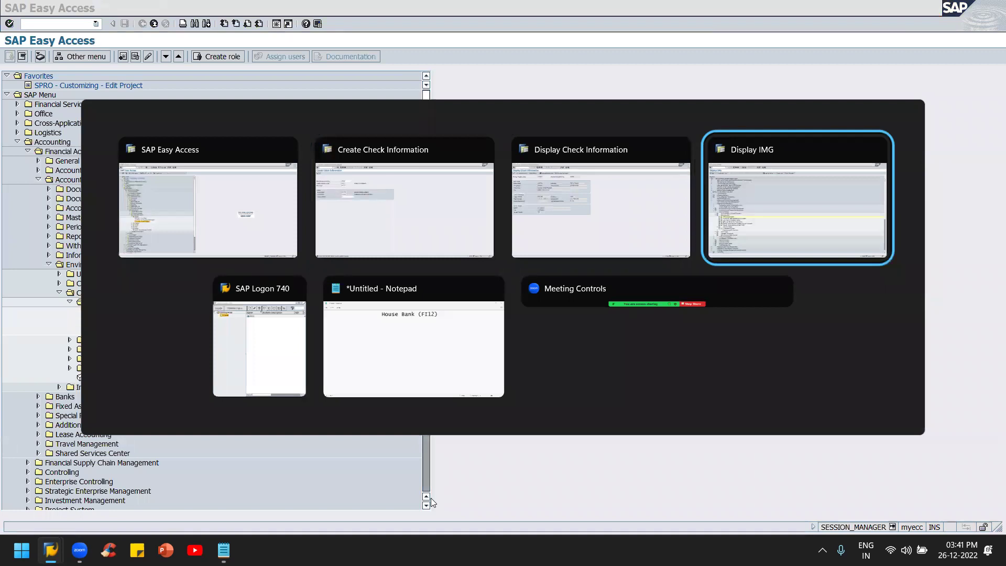
key(shift+Tab)
key(shift+Tab)
key(Tab)
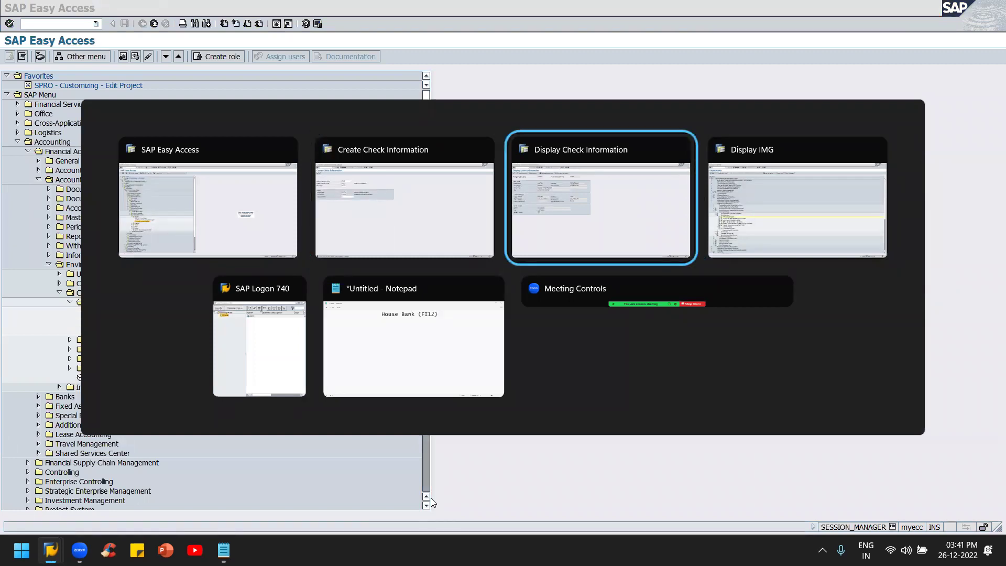
key(F8)
key(F3)
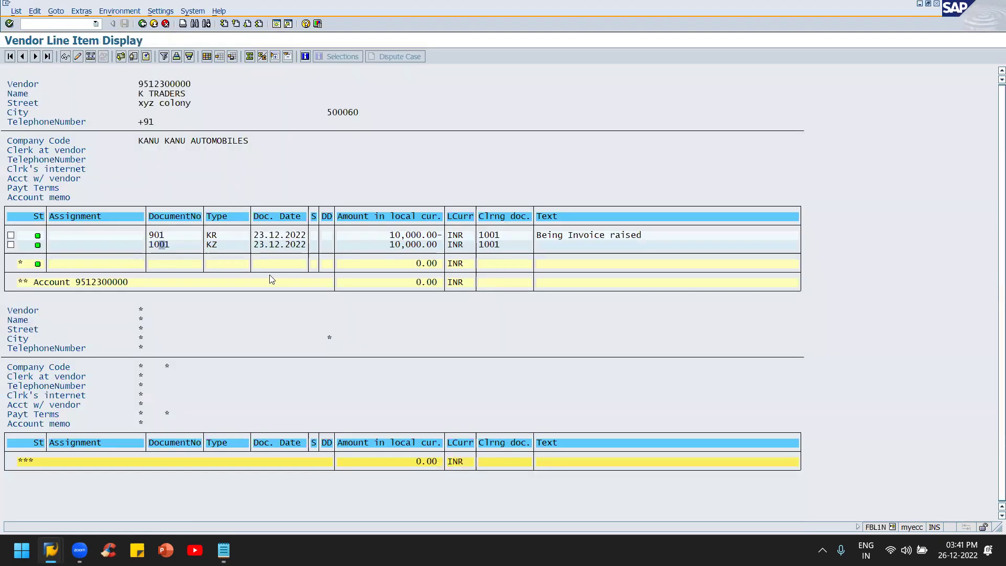
key(F3)
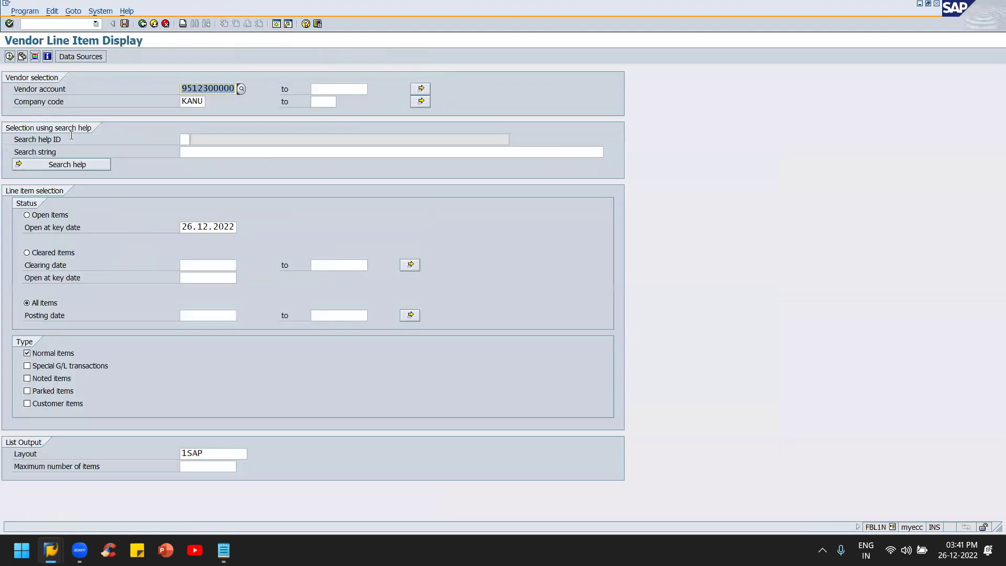
key(F3)
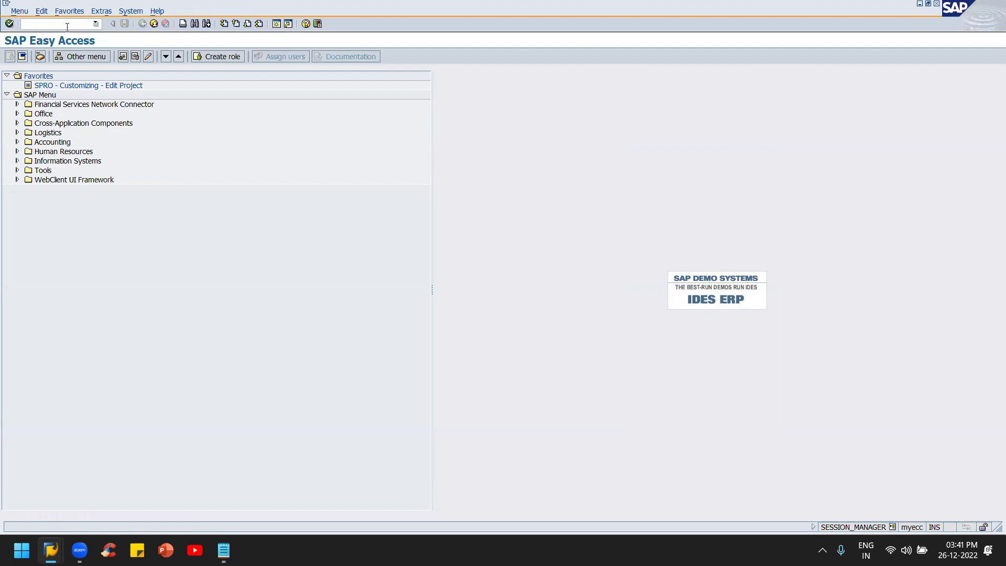
Step: Start an F-43 vendor invoice with today's date as the document date
text(f-43)
key(Return)
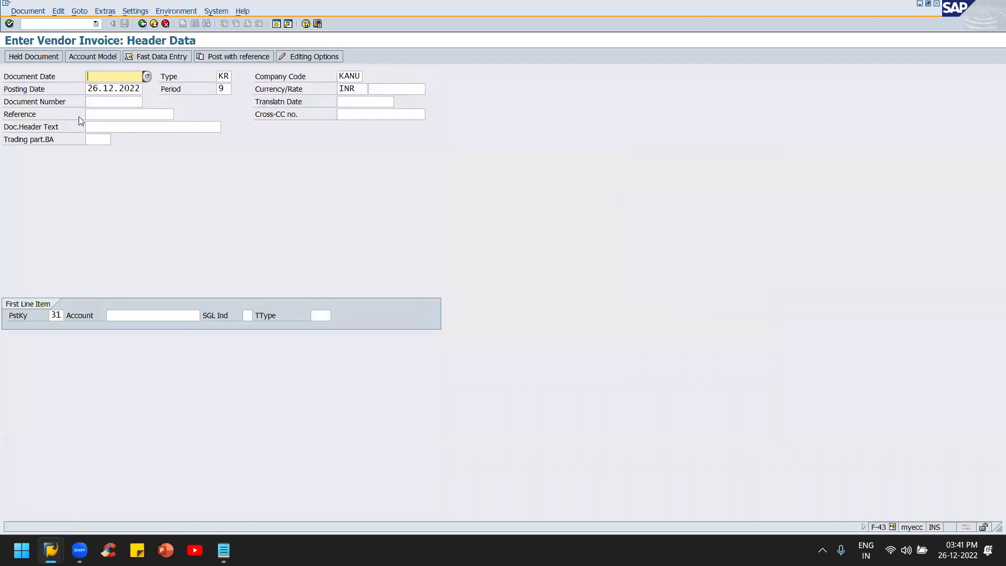
key(F4)
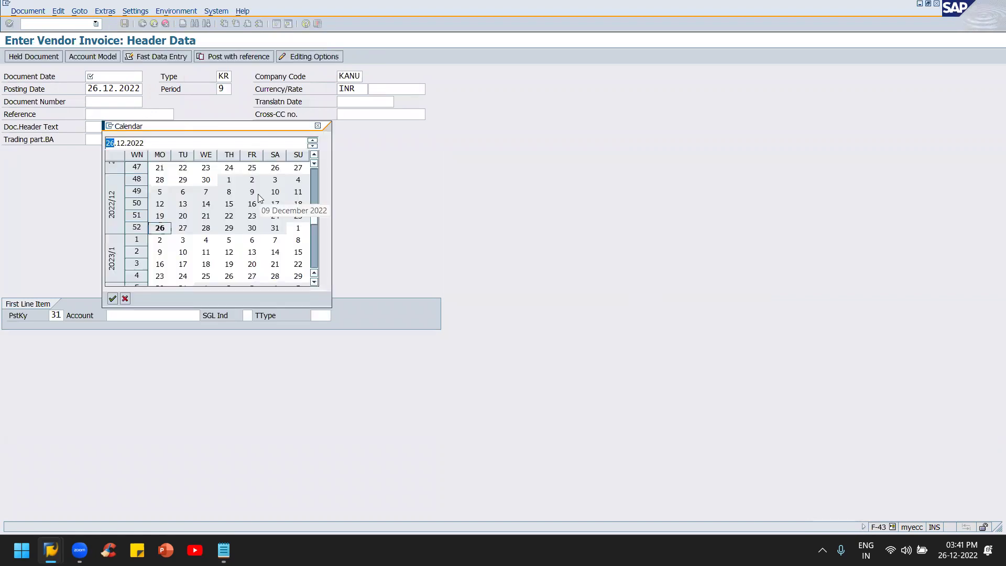
key(Return)
click(227, 75)
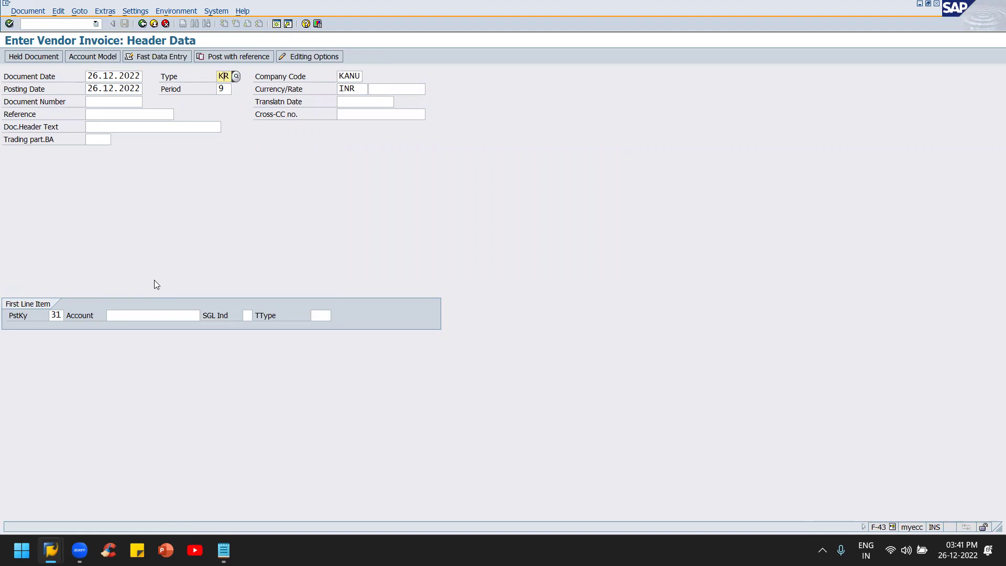
Step: Search all vendors and enter K TRADERS as the invoice's vendor account
click(131, 316)
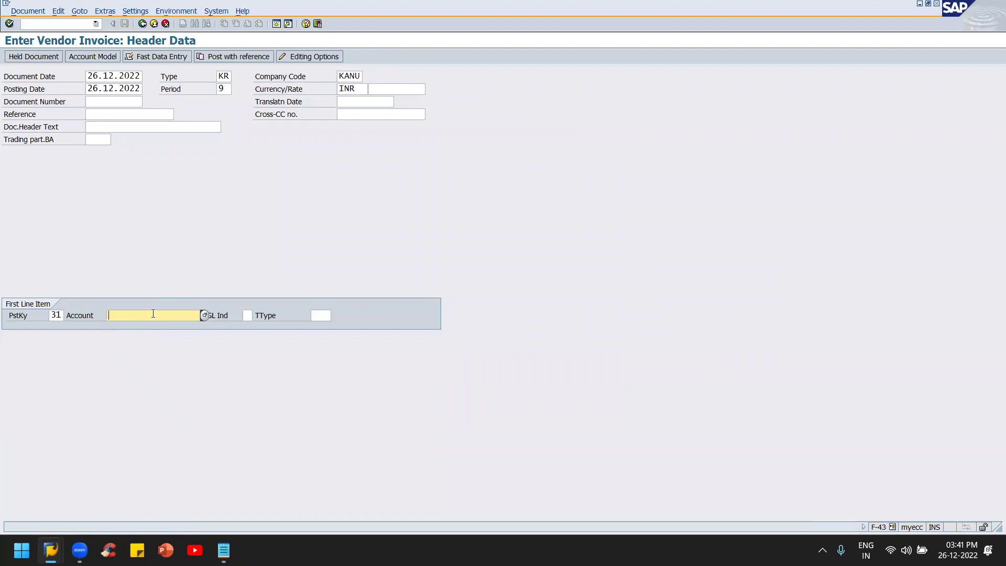
click(205, 315)
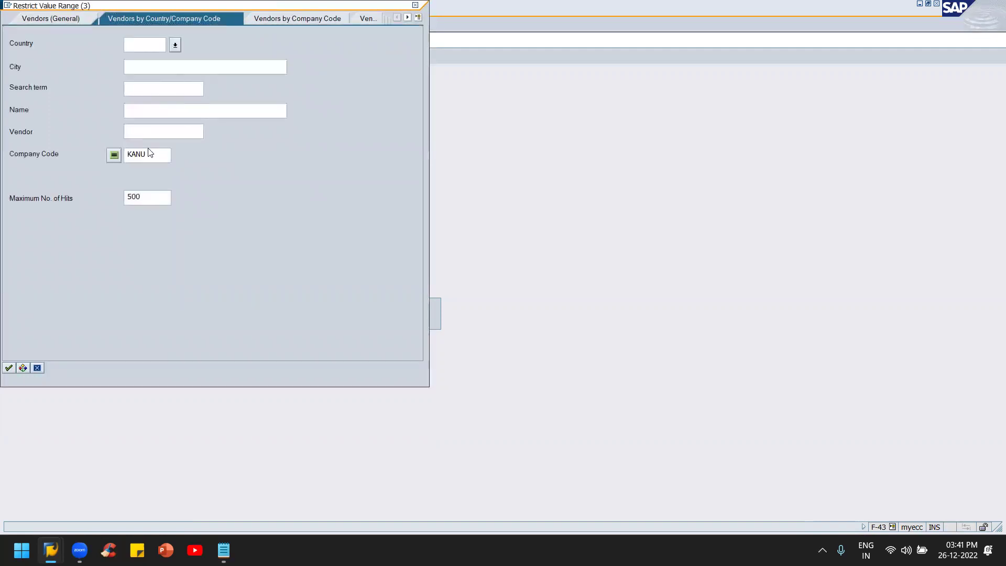
click(160, 129)
text(*)
key(Return)
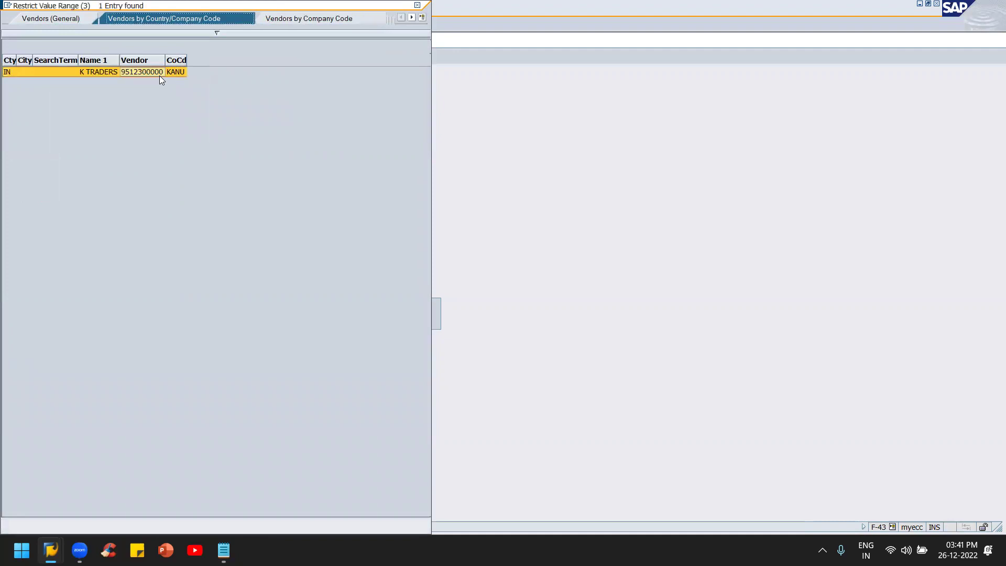
key(Escape)
click(149, 318)
key(ctrl+v)
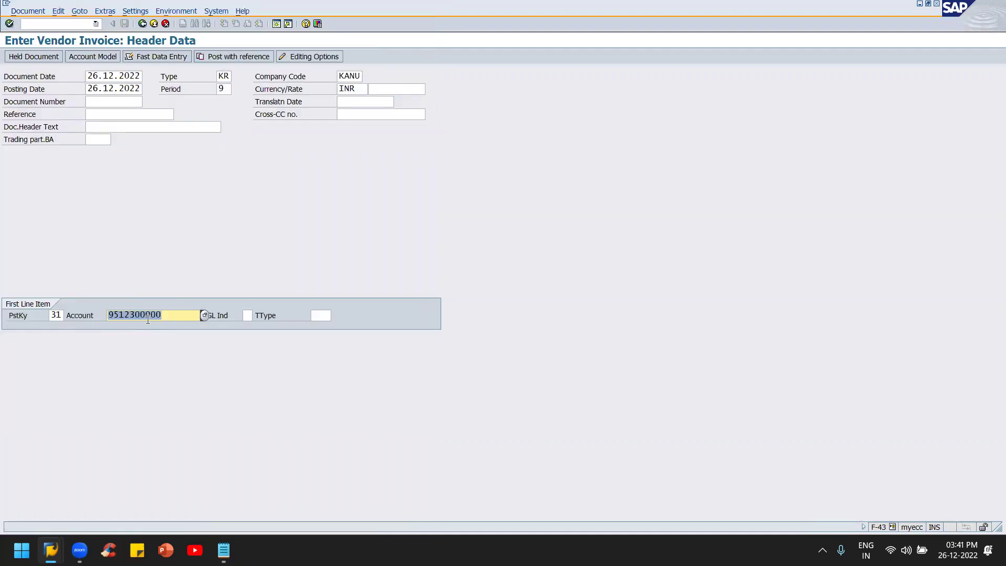
key(Return)
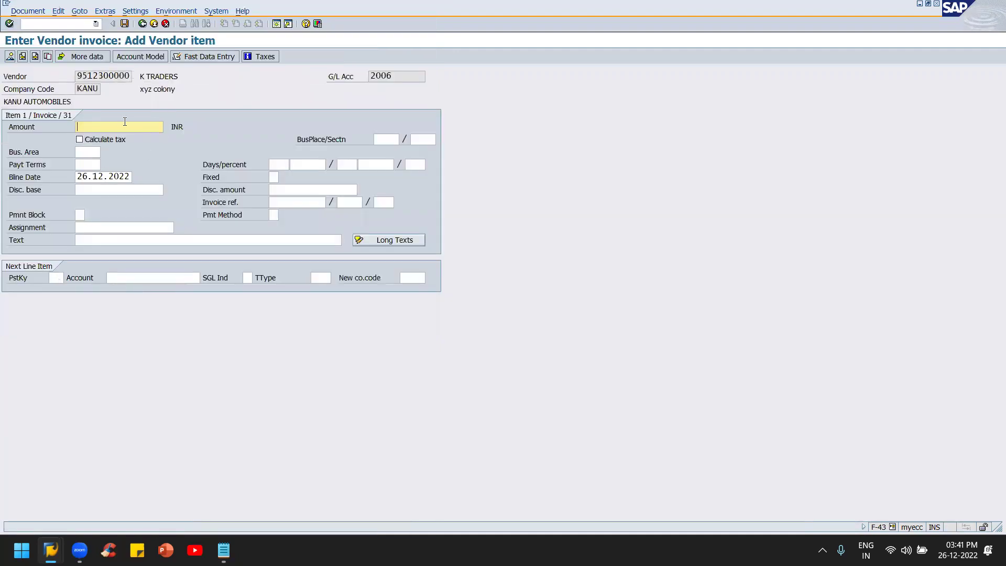
Step: Give the vendor item amount 20000, business area kahy and text 'Being Invoice issued'
text(20000)
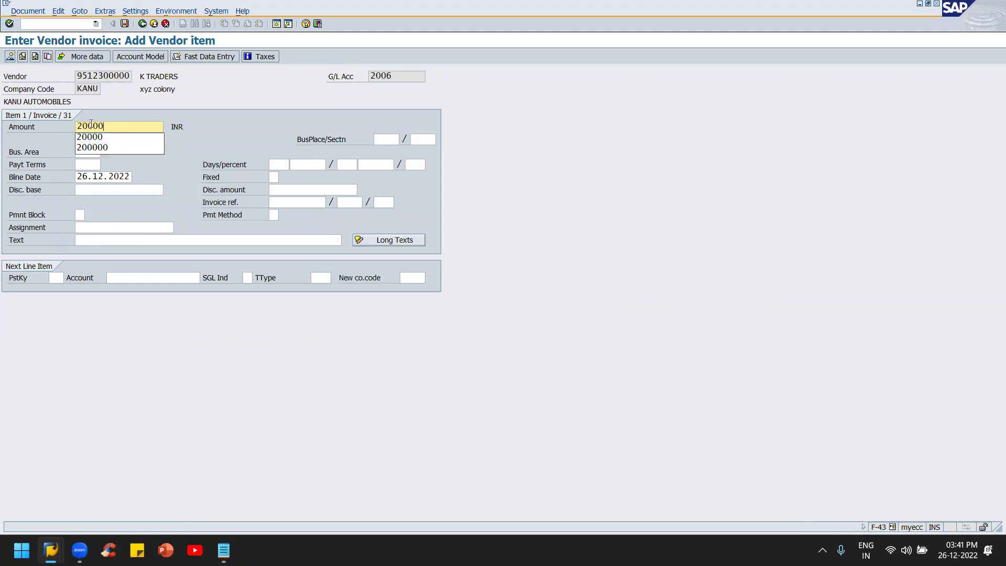
key(Tab)
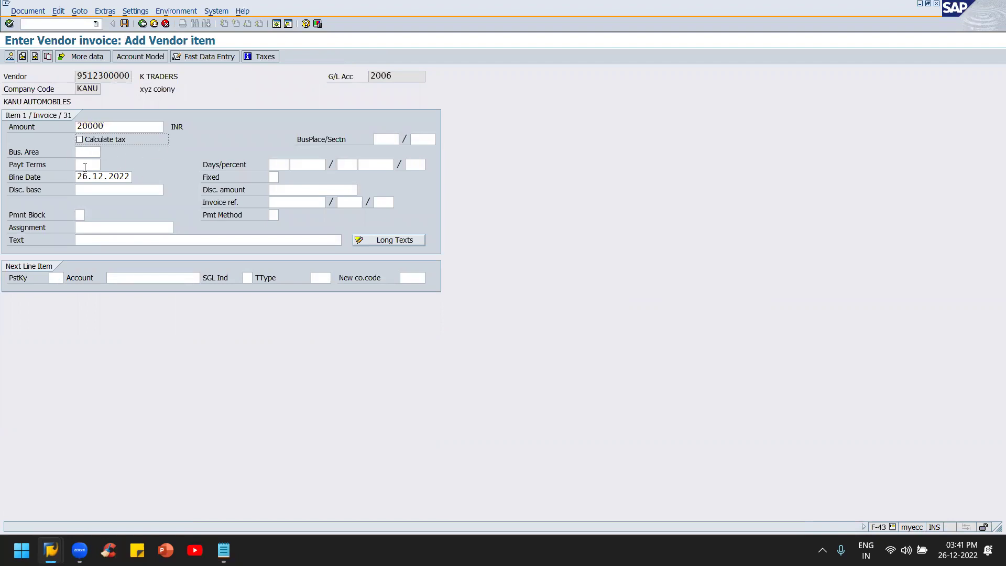
click(83, 153)
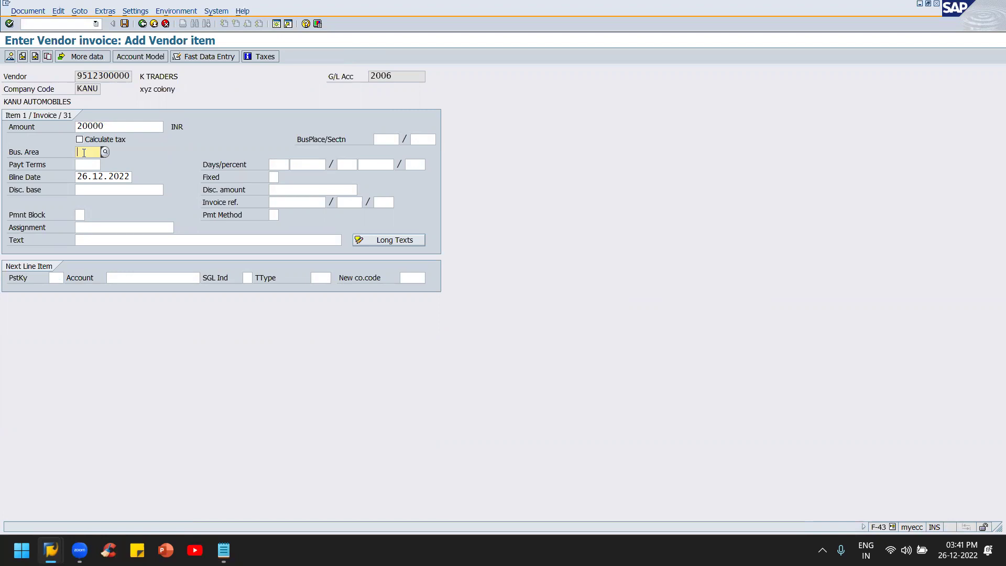
text(k)
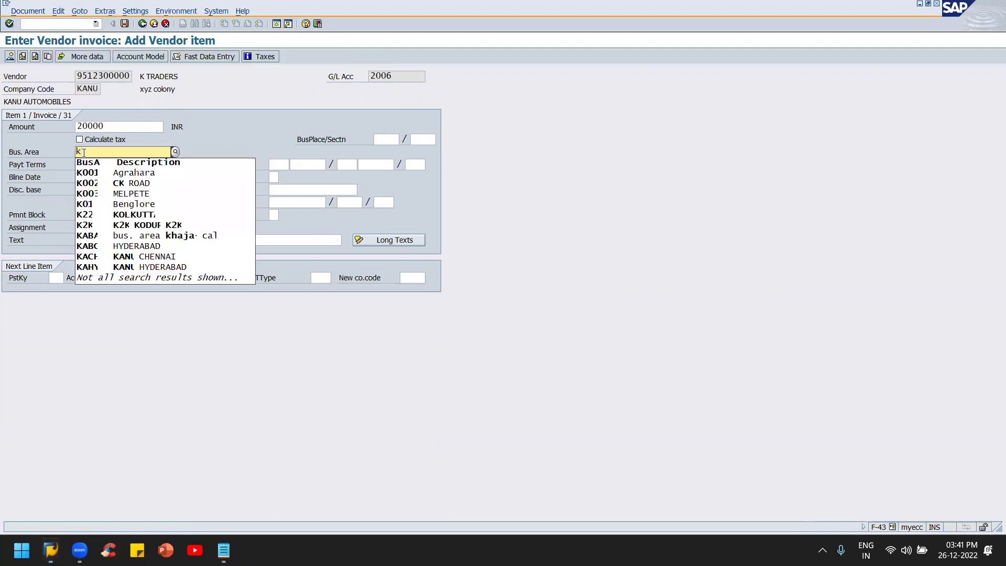
text(ahy)
key(Return)
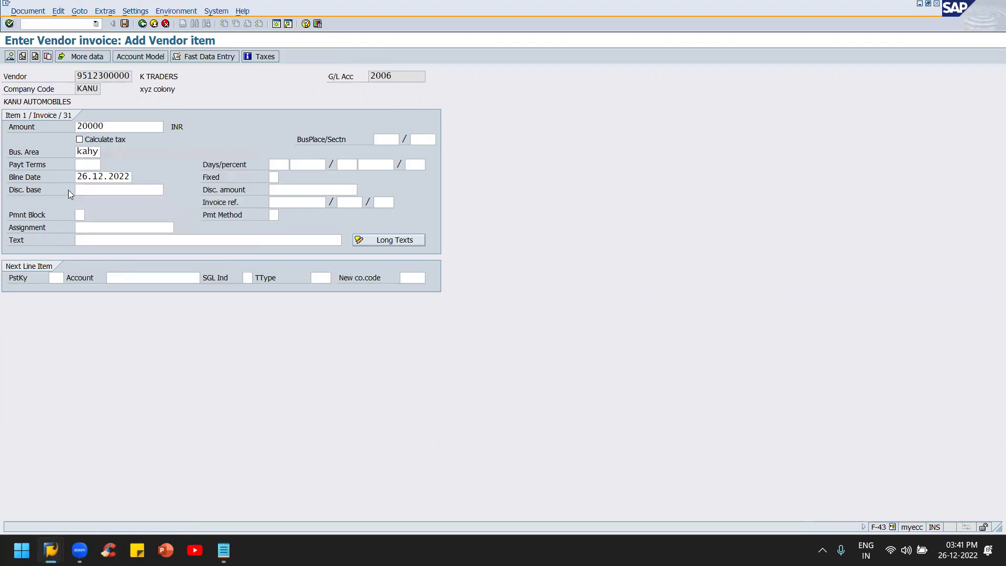
click(94, 237)
text(B)
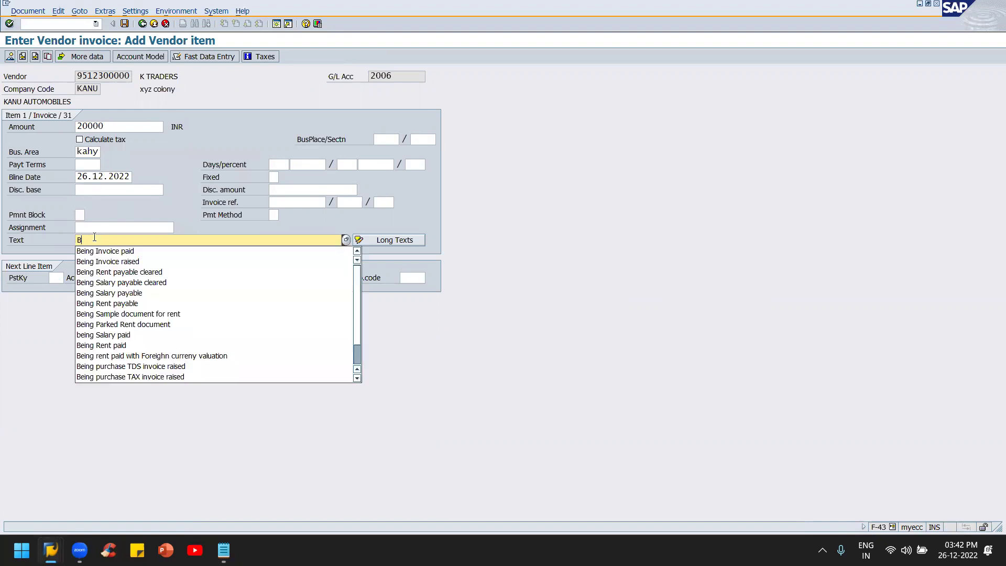
text(eing I)
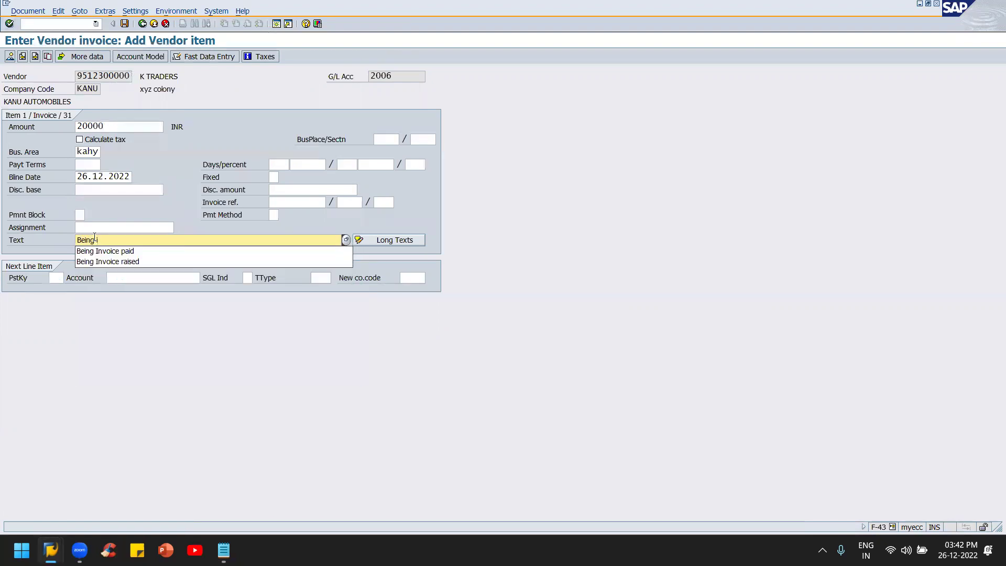
text(noi)
key(BackSpace)
key(BackSpace)
text(vioce)
text( issued)
key(Return)
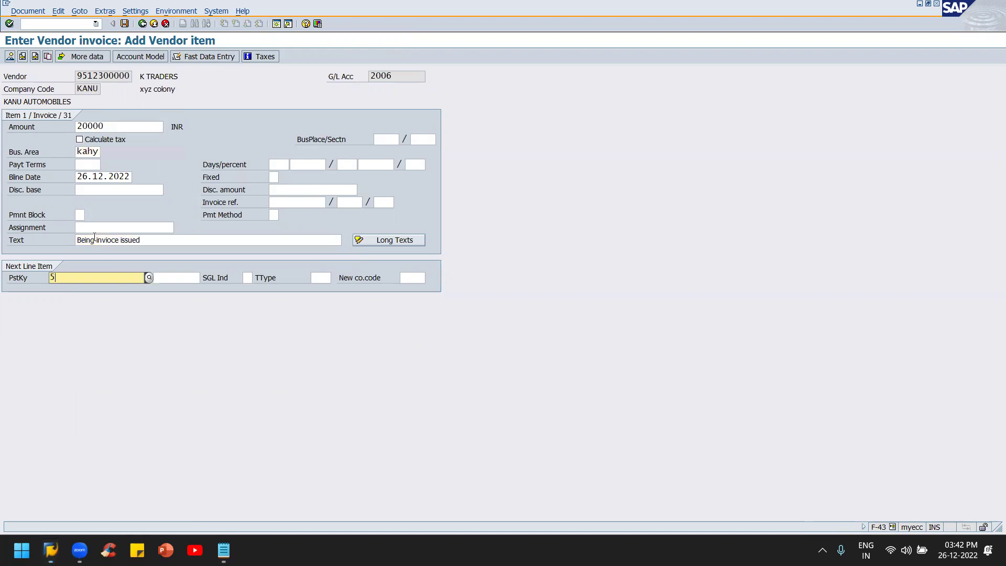
Step: Add a posting key 40 debit line to G/L account 1001 RAW MATERIAL
text(40)
key(Tab)
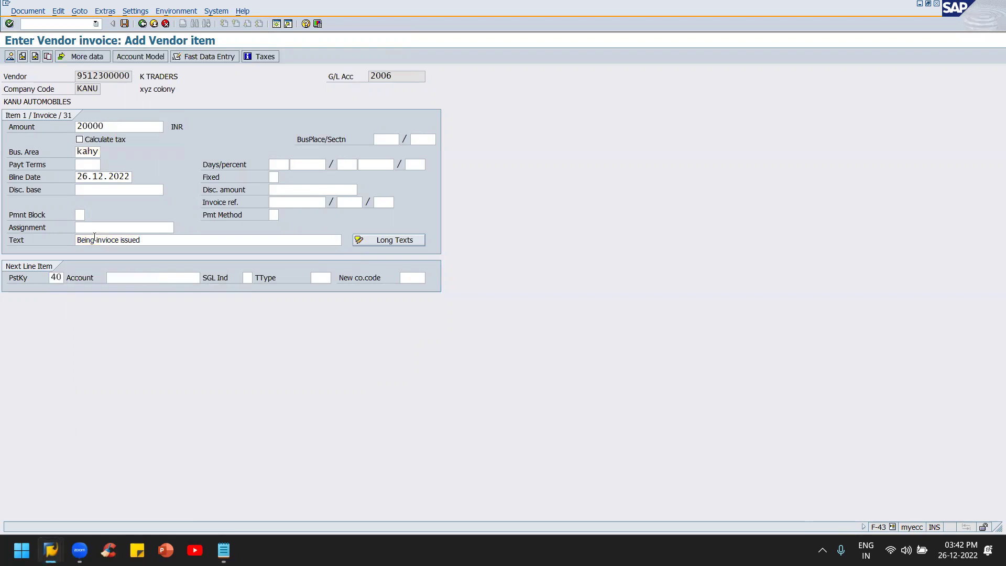
click(149, 278)
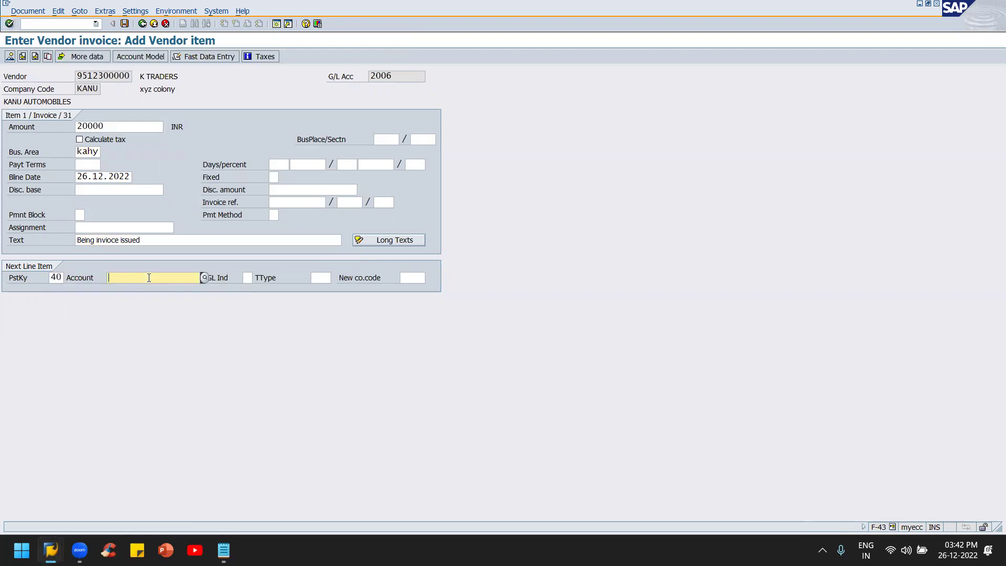
click(204, 278)
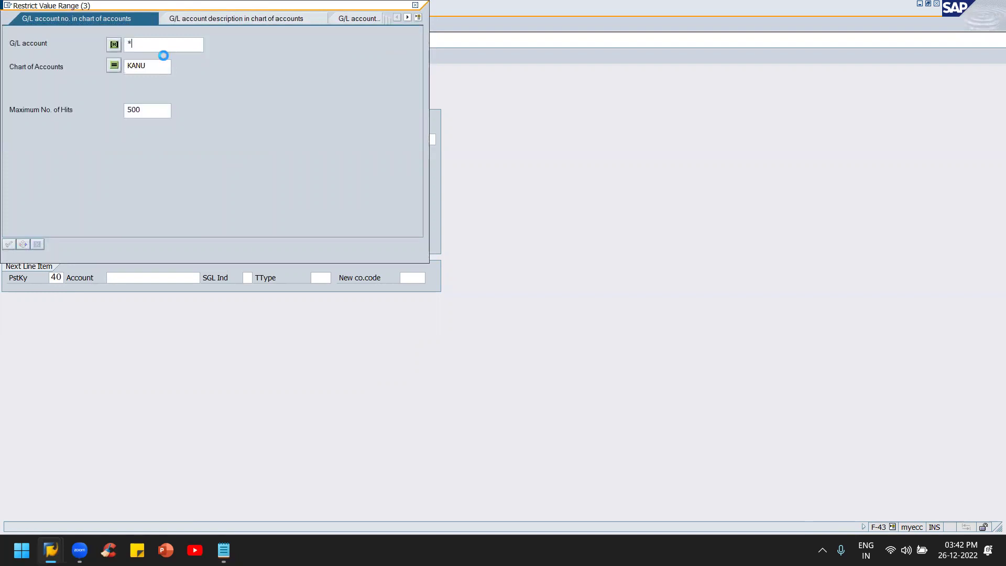
key(Return)
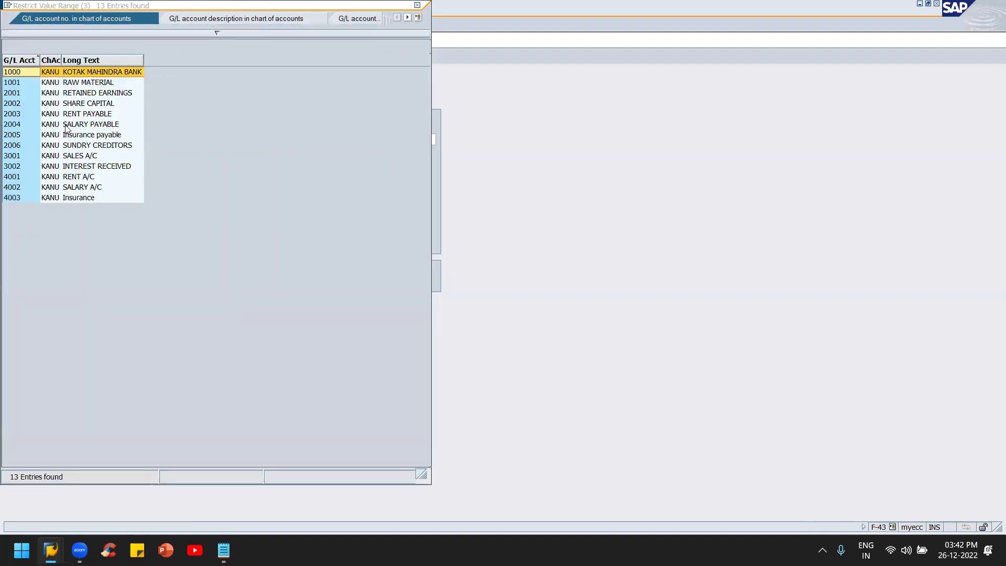
click(97, 93)
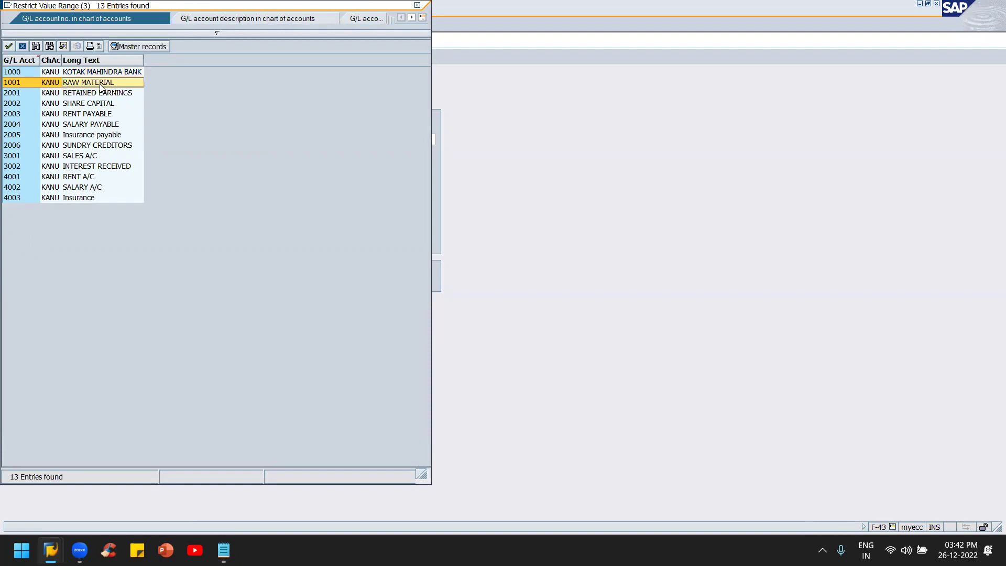
double_click(102, 83)
text(1001)
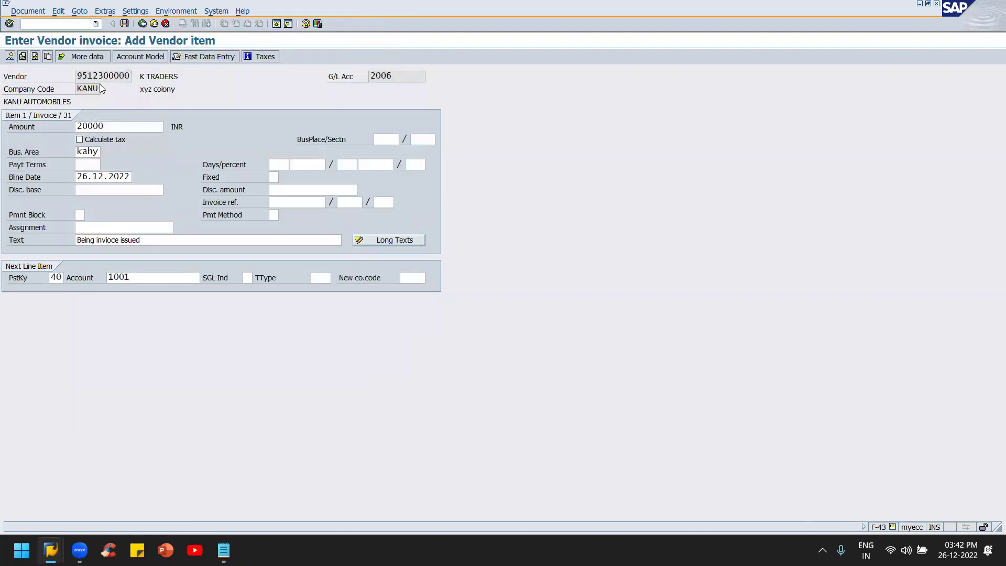
key(Return)
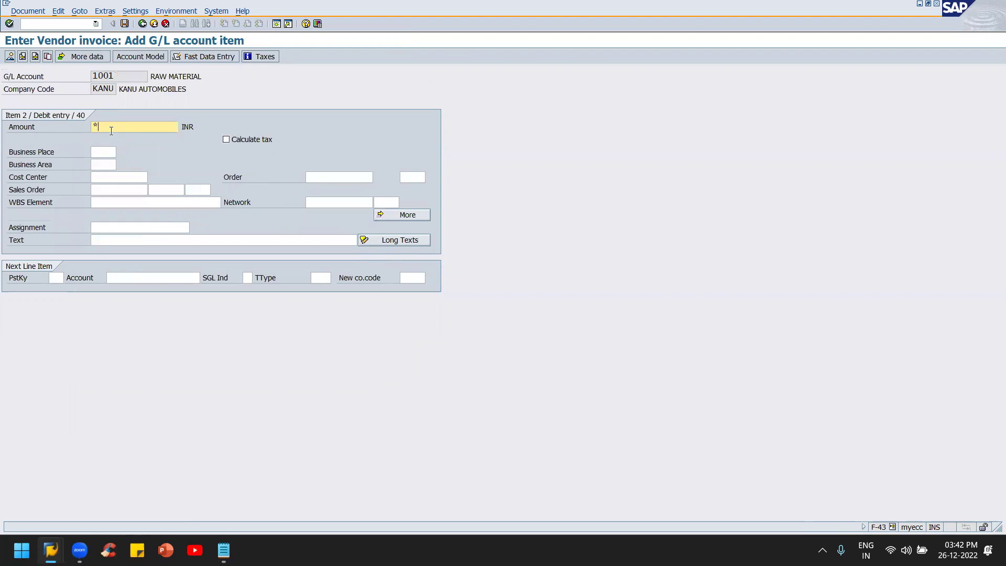
Step: Set business area kahy on the G/L item, review the overview, and post invoice 902
click(103, 241)
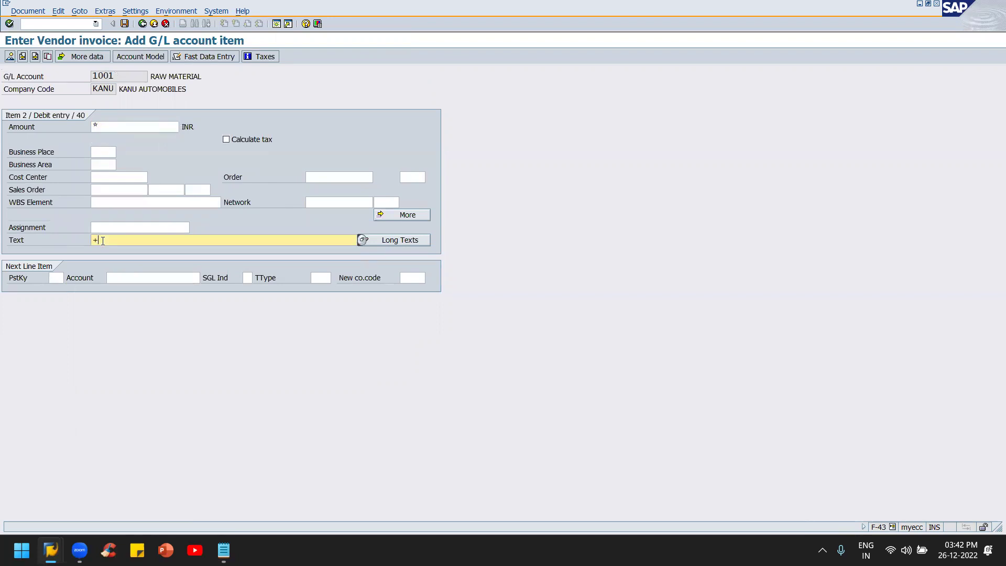
click(96, 163)
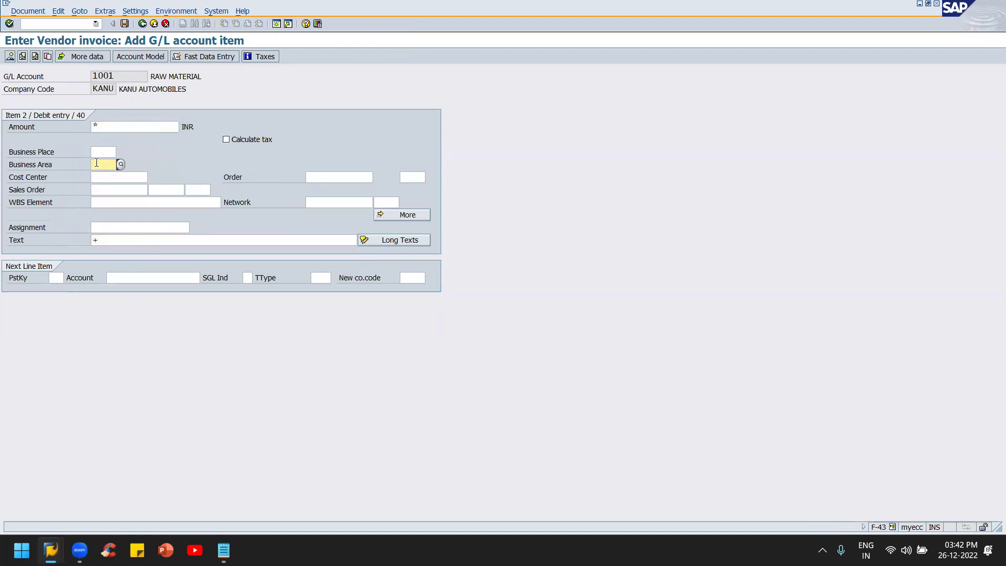
text(kahy)
key(Return)
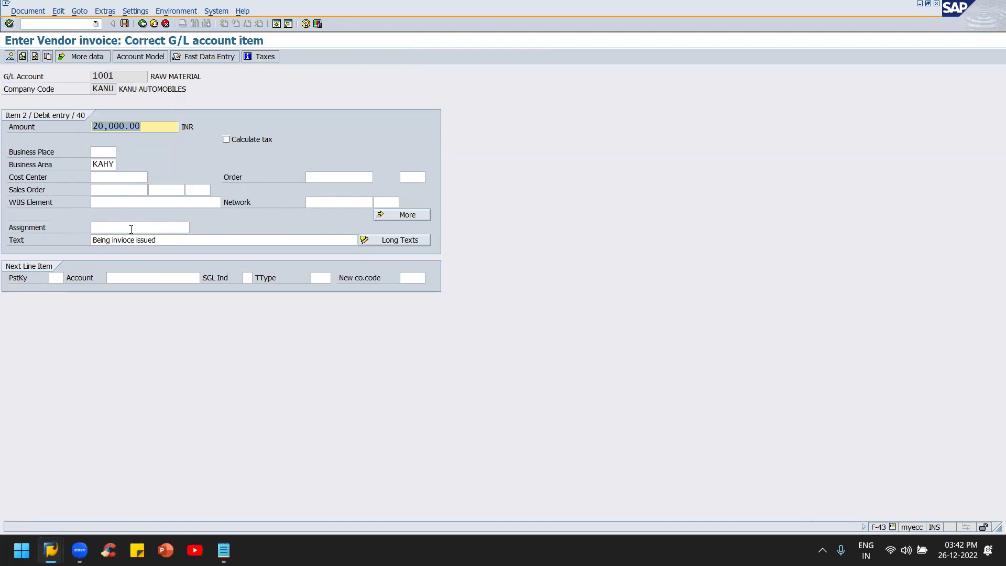
key(Return)
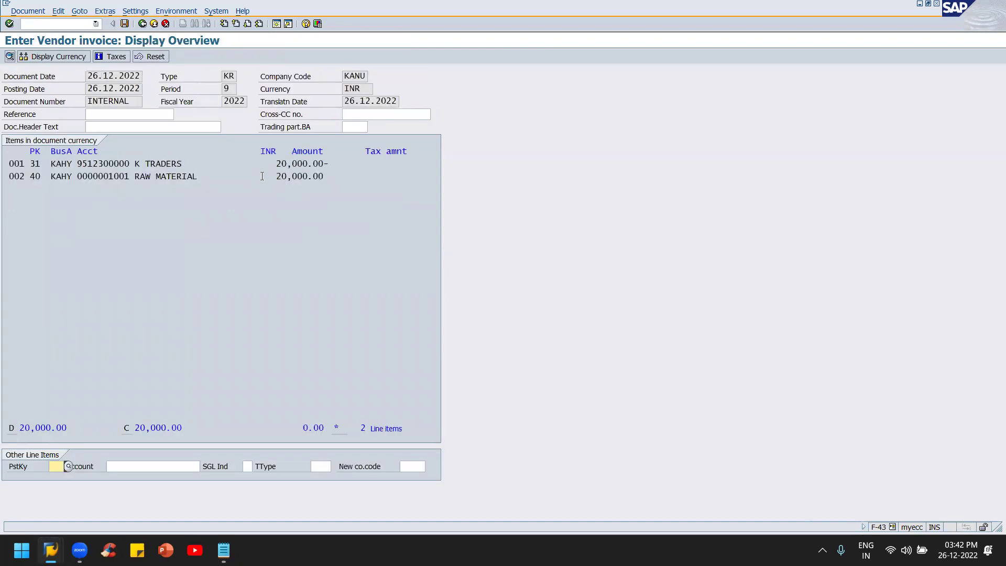
click(125, 24)
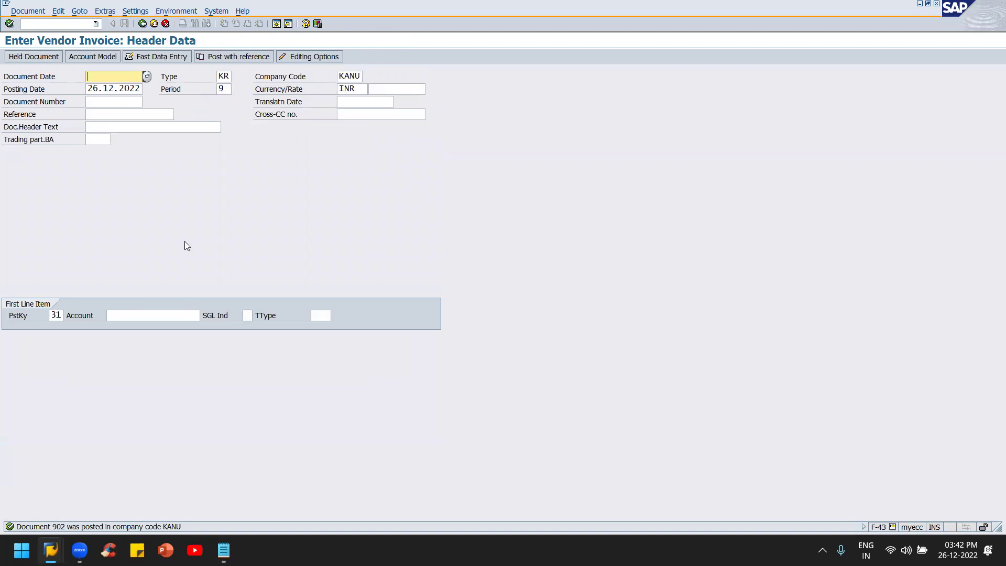
key(alt+Tab)
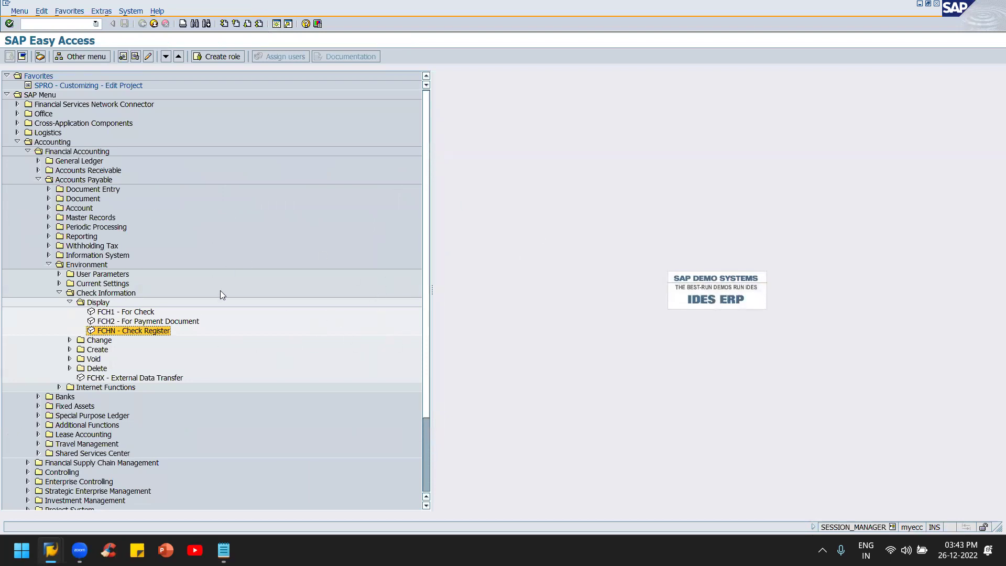
Step: Browse the vendor account and General Ledger document folders, then open a new session with Ctrl+N
click(48, 208)
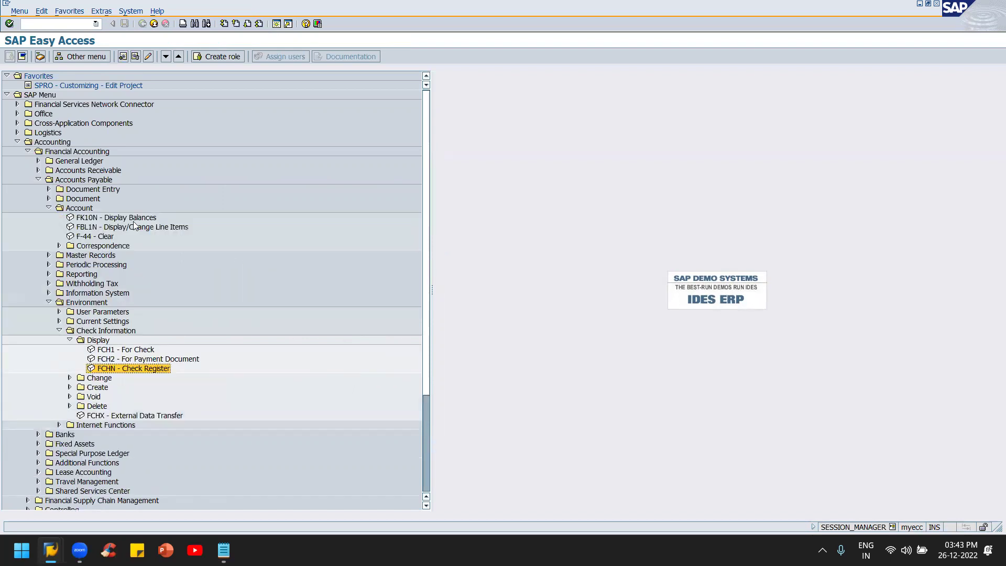
click(138, 220)
click(49, 208)
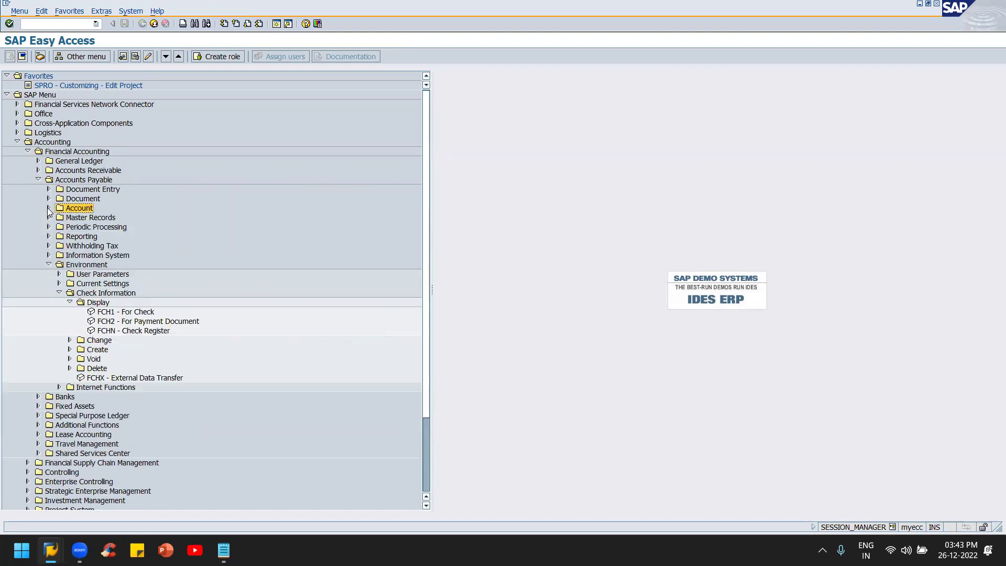
click(37, 161)
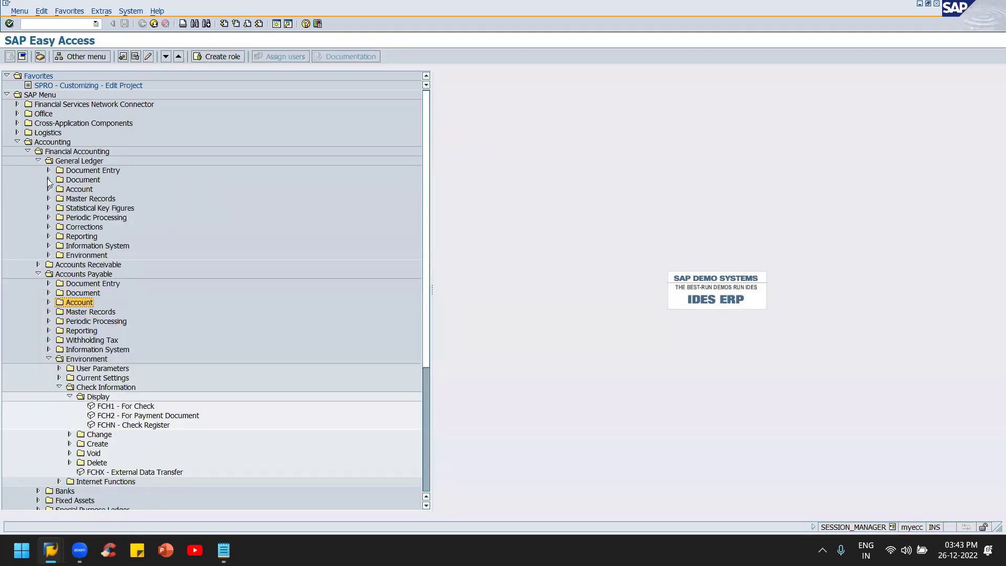
click(48, 180)
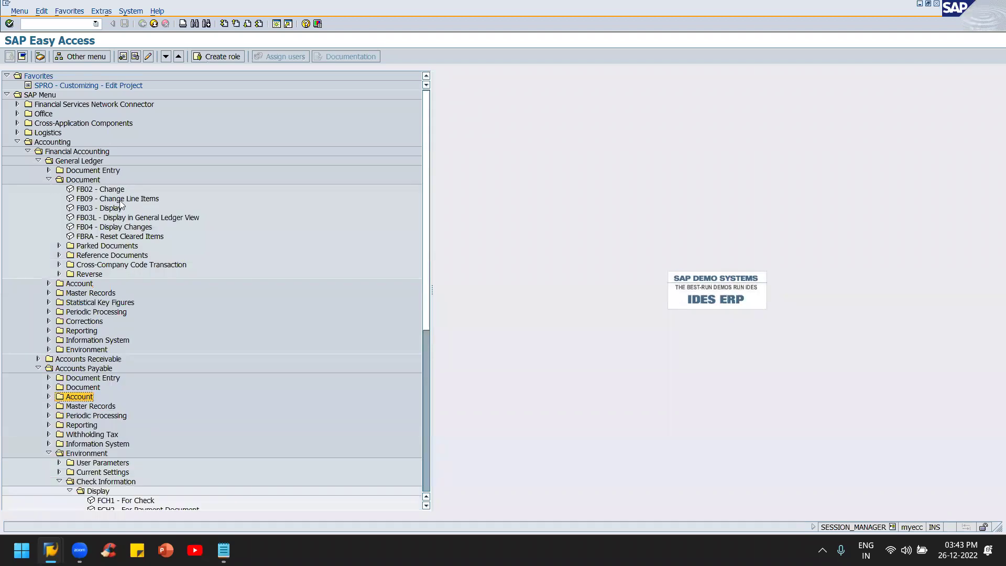
click(47, 180)
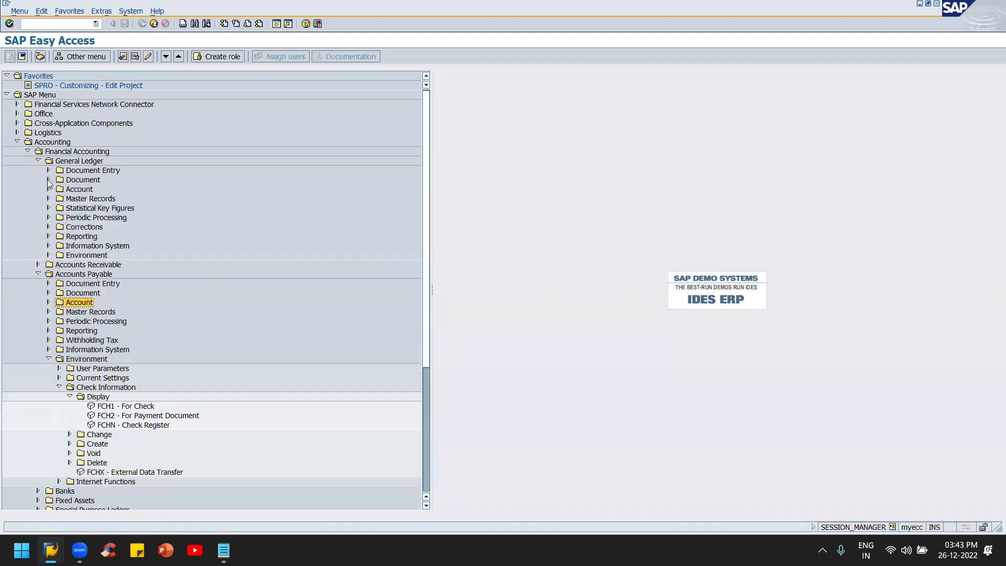
key(ctrl+n)
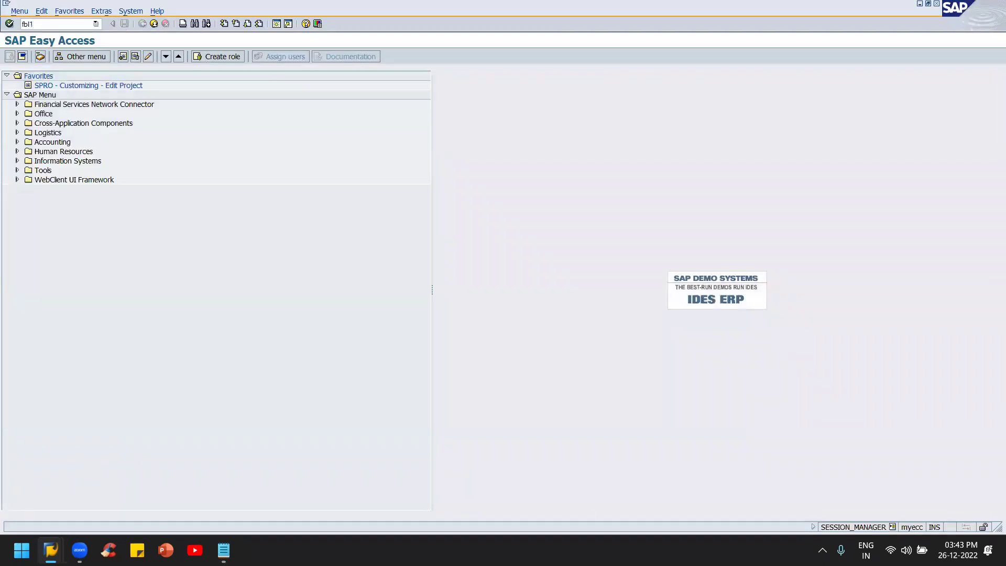
Step: Run FBL1N with All items and confirm invoice 902 is open at 20,000.00 INR
text(fbl3n)
key(Return)
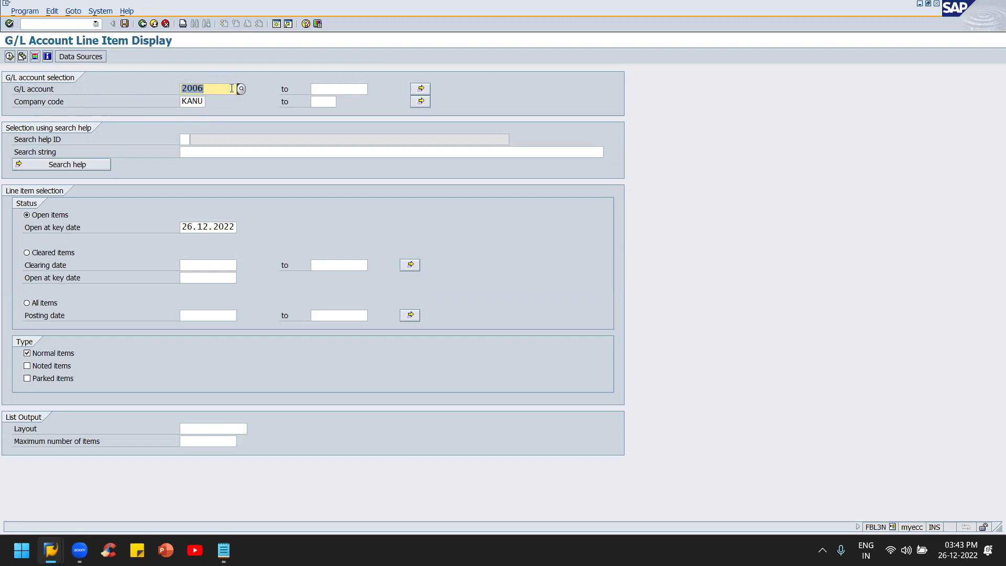
key(F3)
text(fbl1)
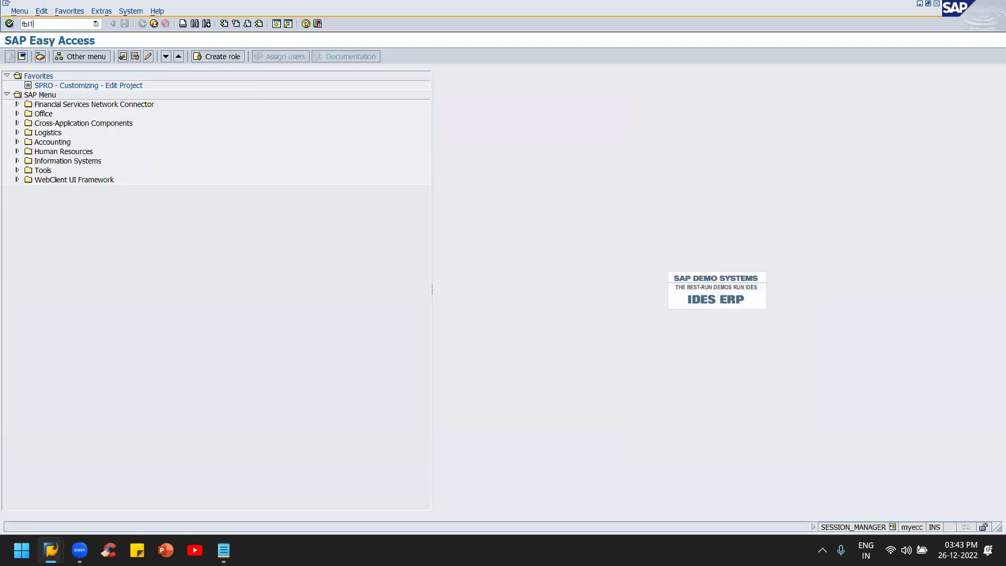
text(n)
key(Return)
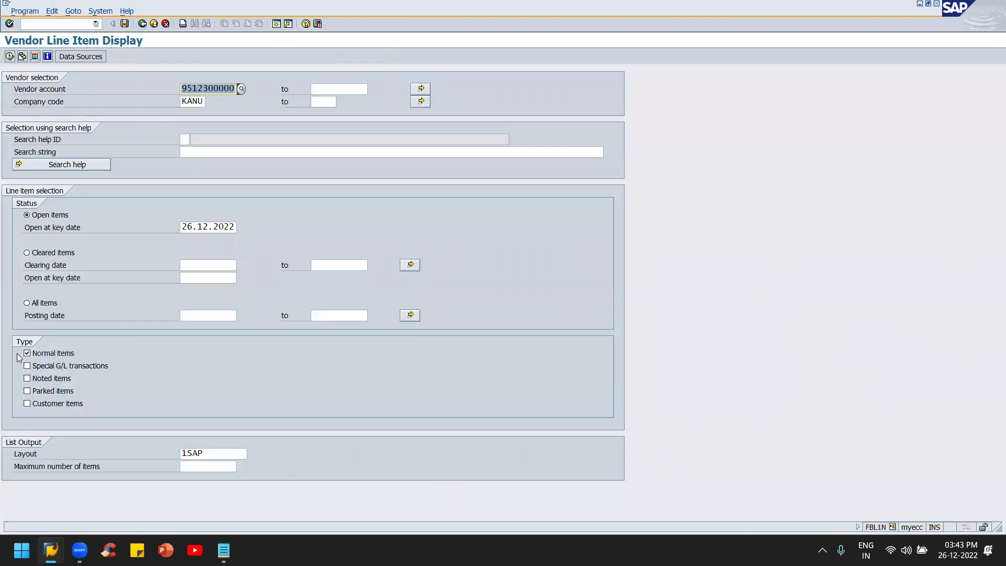
click(27, 302)
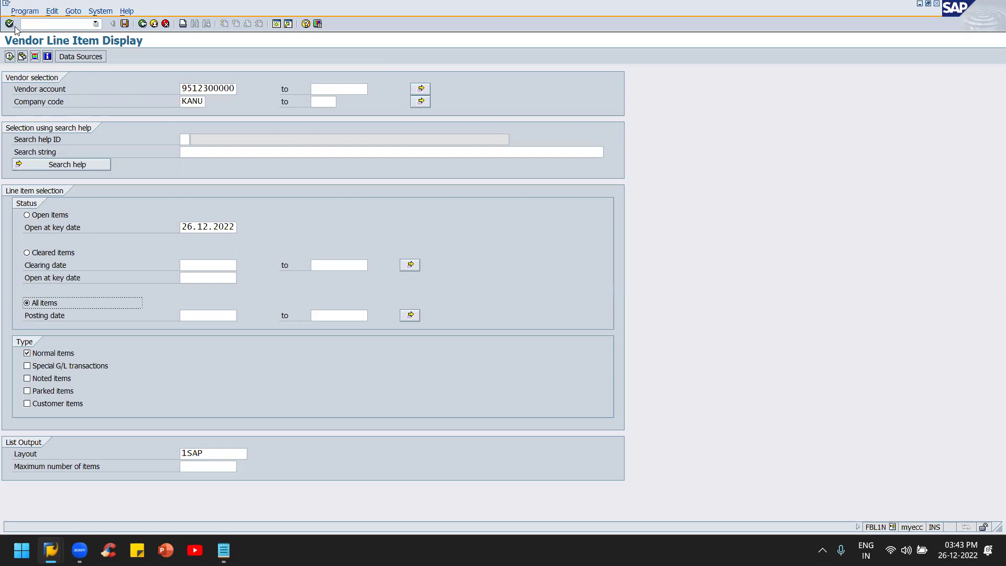
click(10, 56)
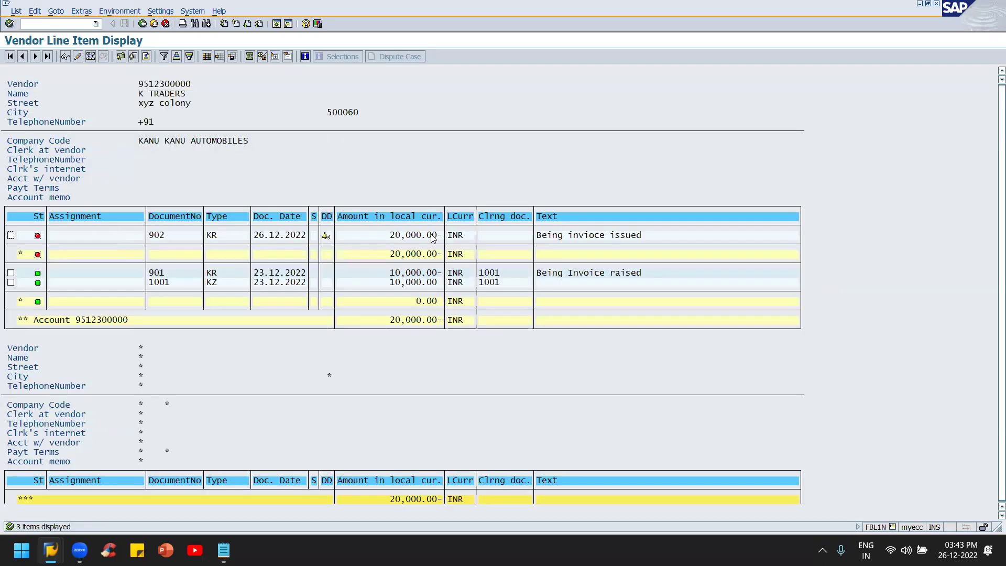
click(419, 236)
key(shift+F3)
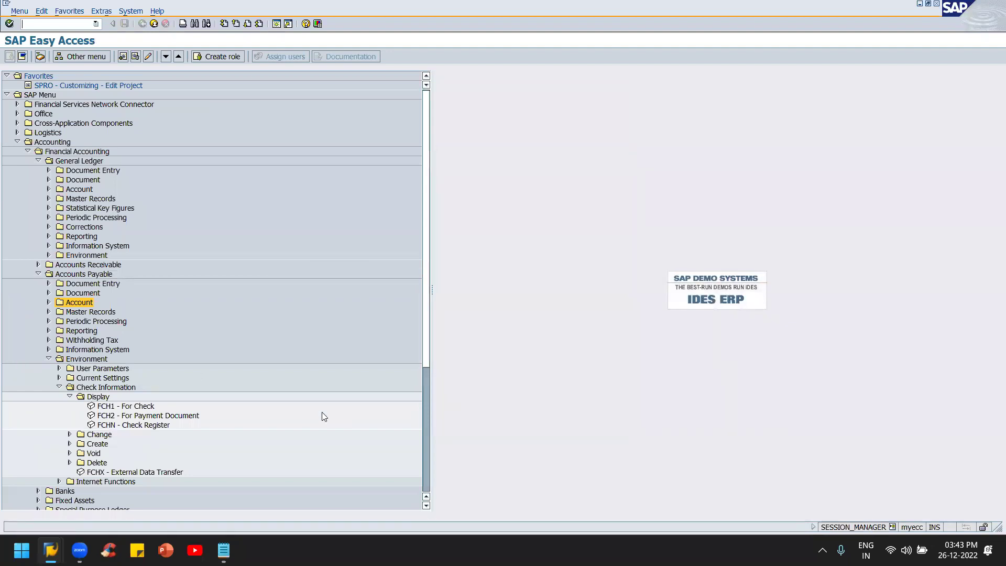
Step: Check invoice 902's due status and return to the vendor invoice entry window
key(alt+Tab)
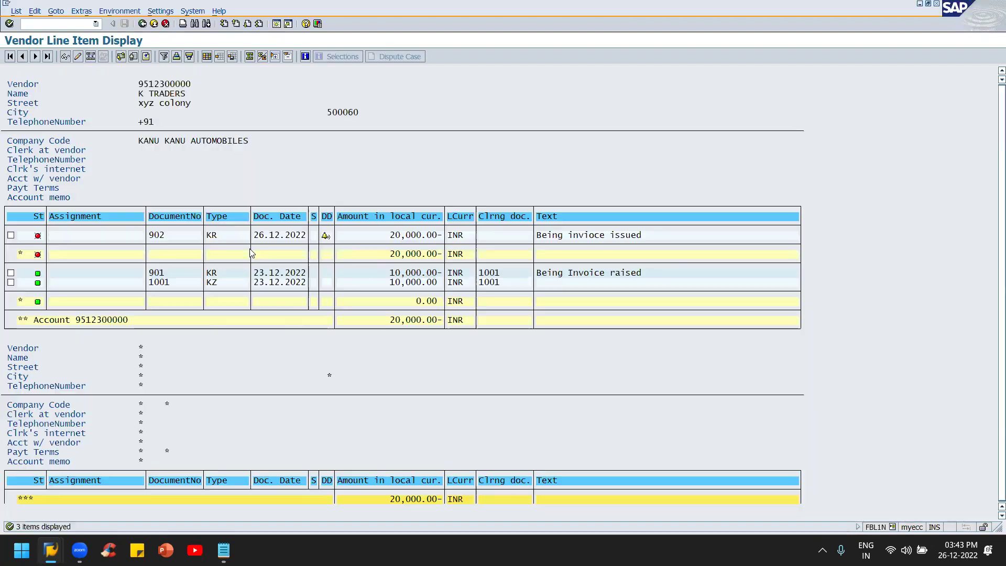
double_click(326, 237)
key(alt+Tab)
key(alt+Tab)
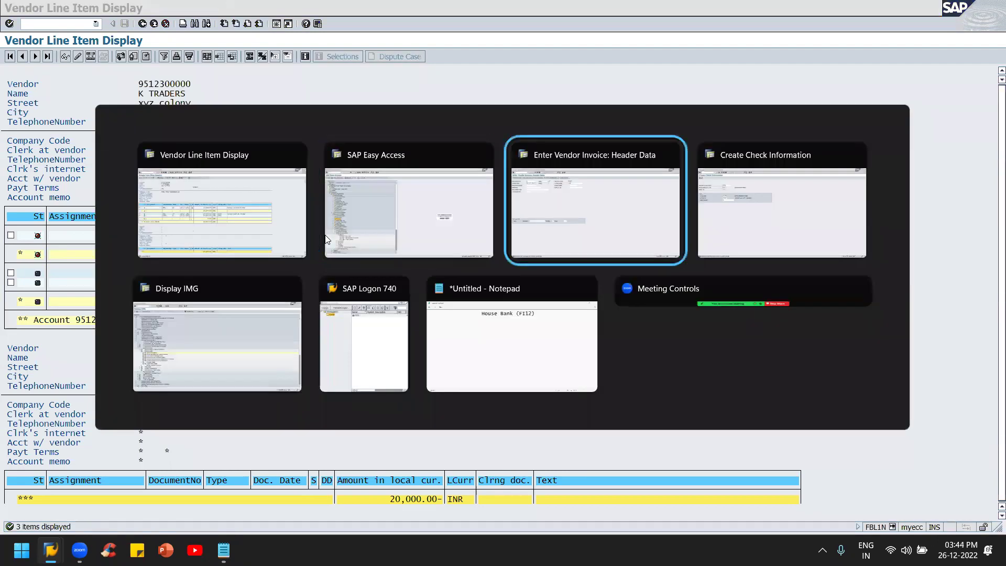
click(68, 25)
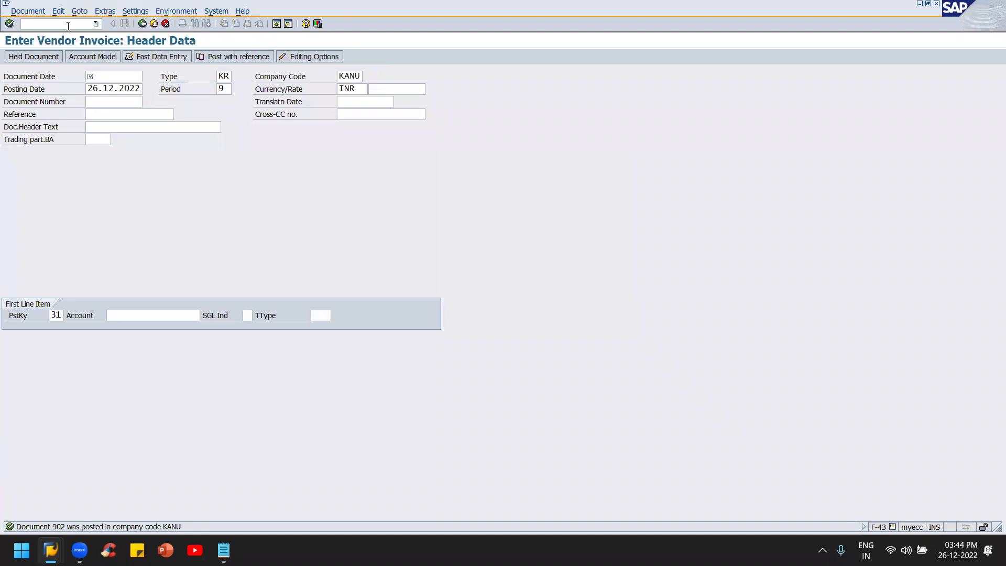
Step: Start an F-53 outgoing payment dated 26.12.2022 with document type KZ
text(/n)
key(Return)
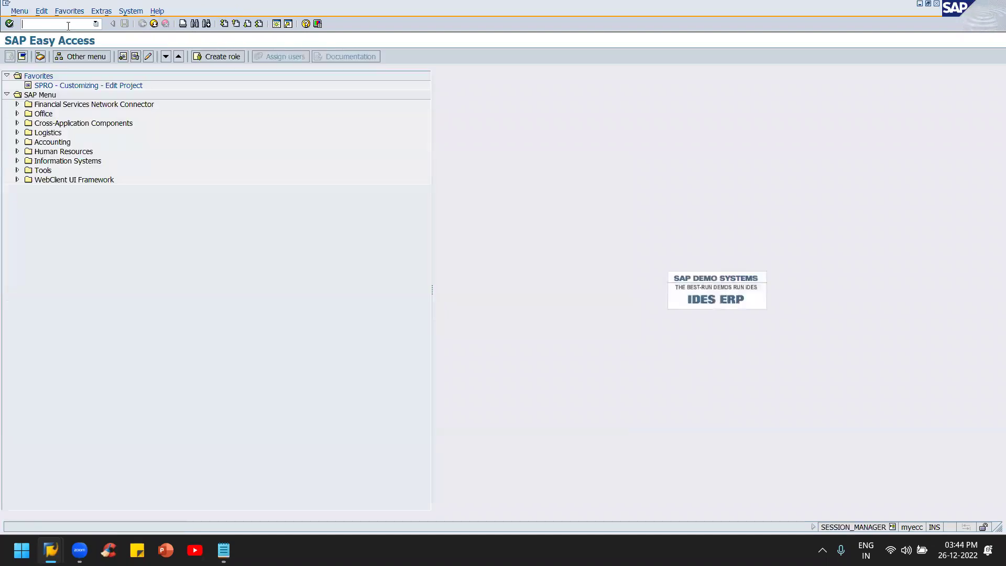
text(f-53)
key(Return)
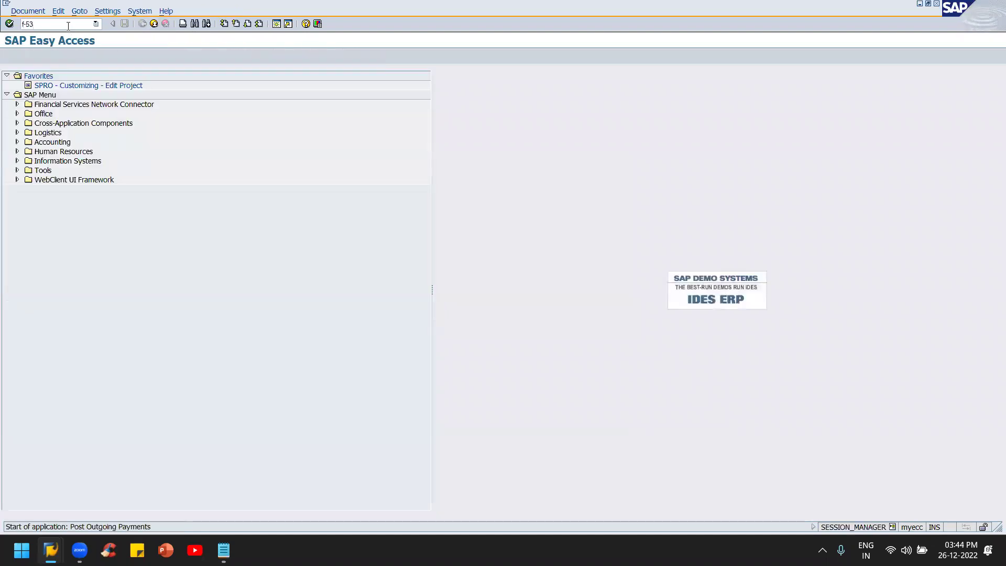
key(F4)
key(Return)
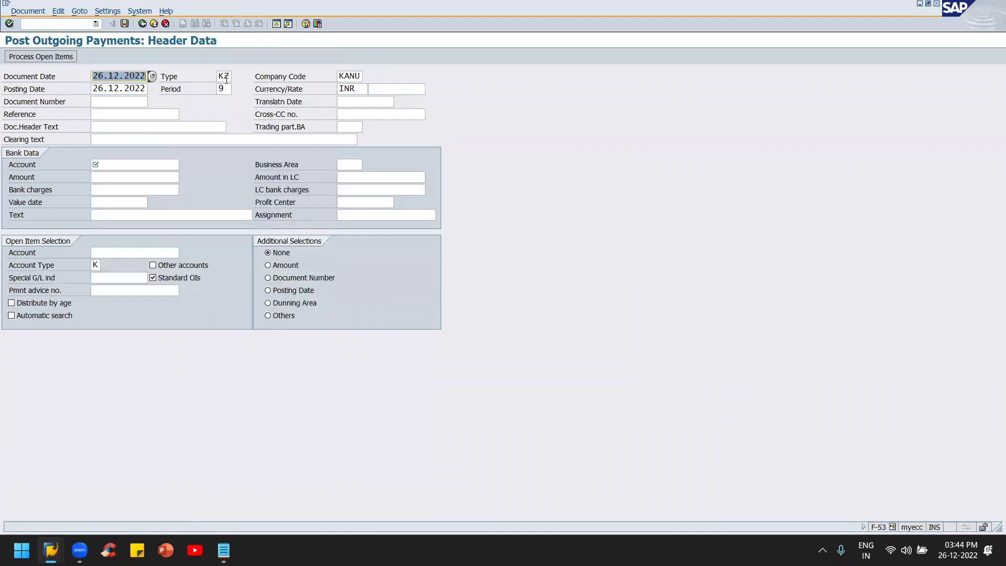
click(227, 78)
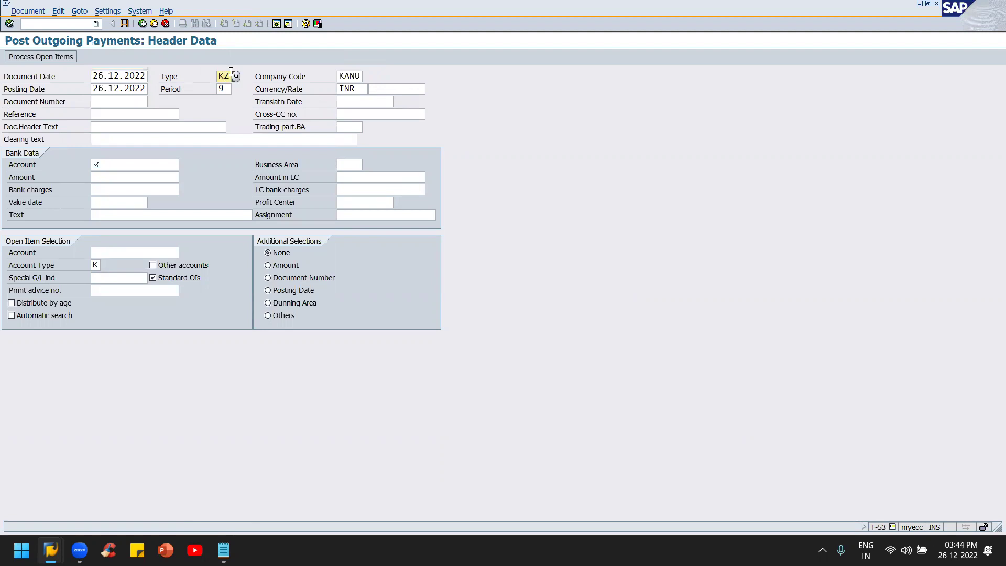
Step: Choose bank account 1000 KOTAK MAHINDRA BANK for the payment
click(132, 168)
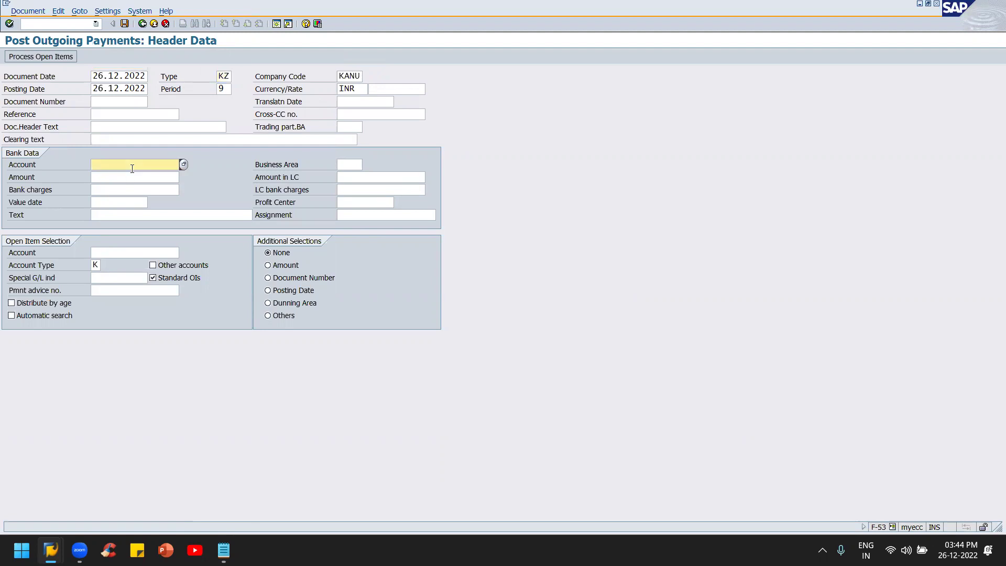
click(183, 164)
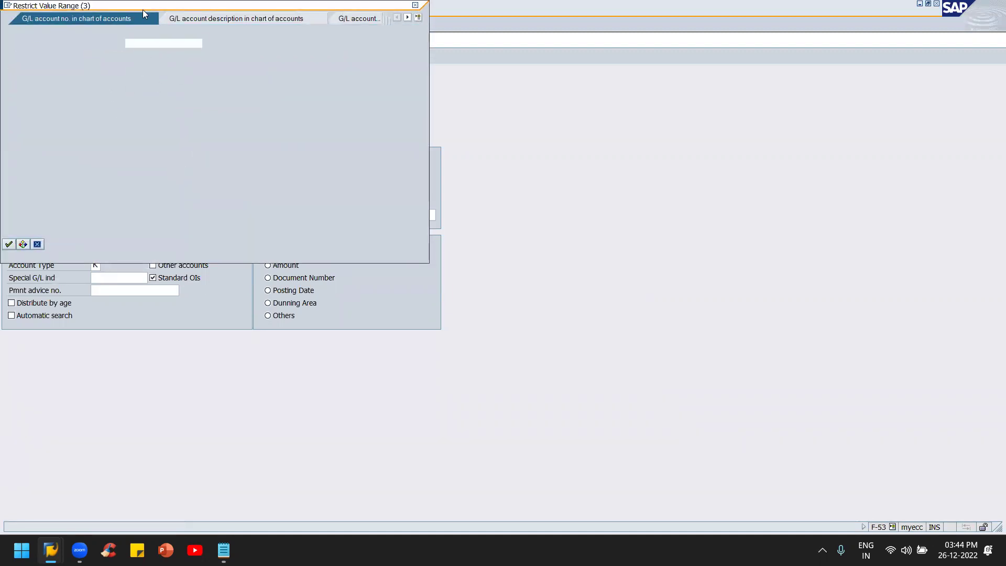
click(151, 43)
key(Return)
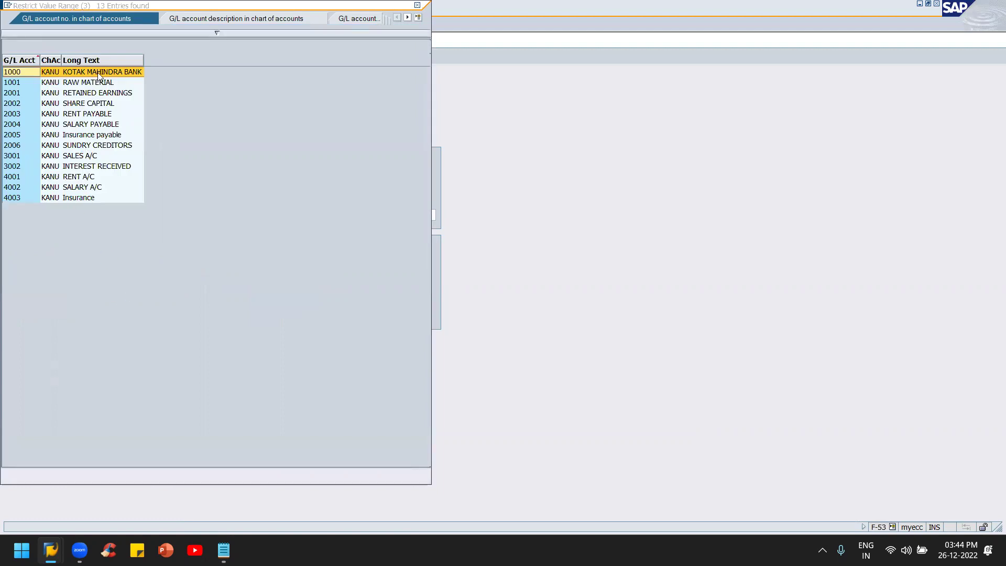
double_click(97, 72)
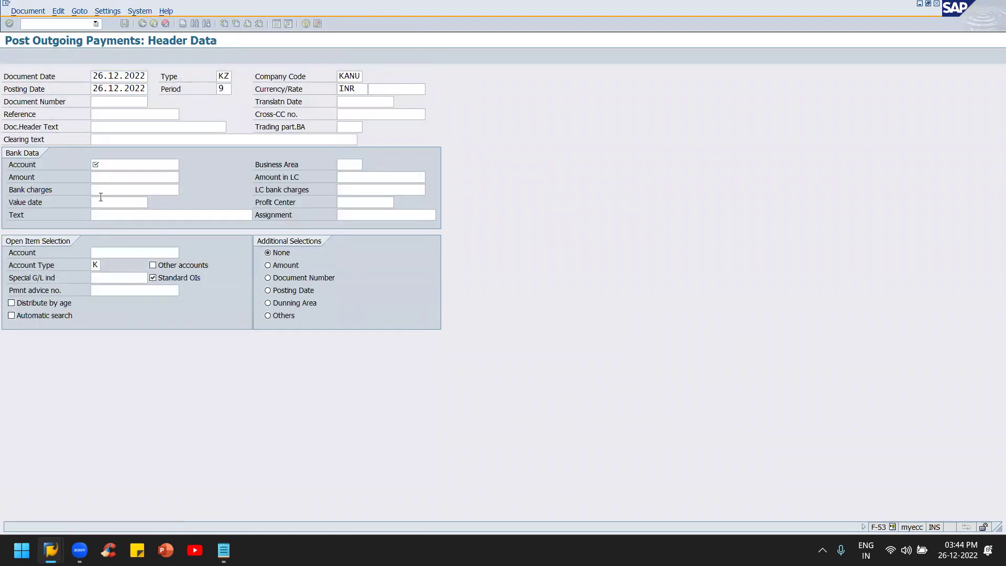
Step: Enter payment amount 20000 and text 'Being Invoice paid'
click(112, 176)
text(20000)
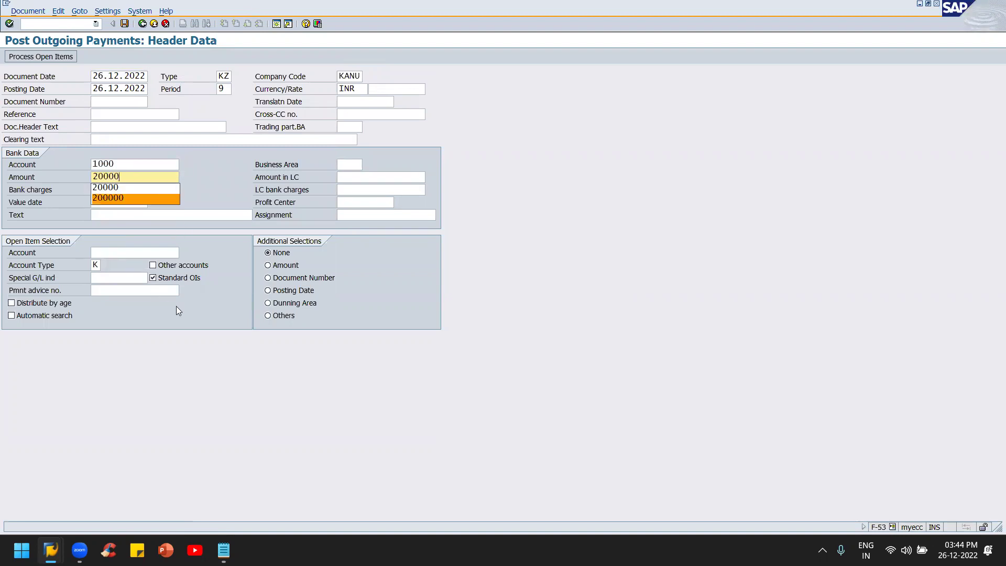
text(0)
key(Tab)
click(146, 179)
click(94, 190)
click(116, 216)
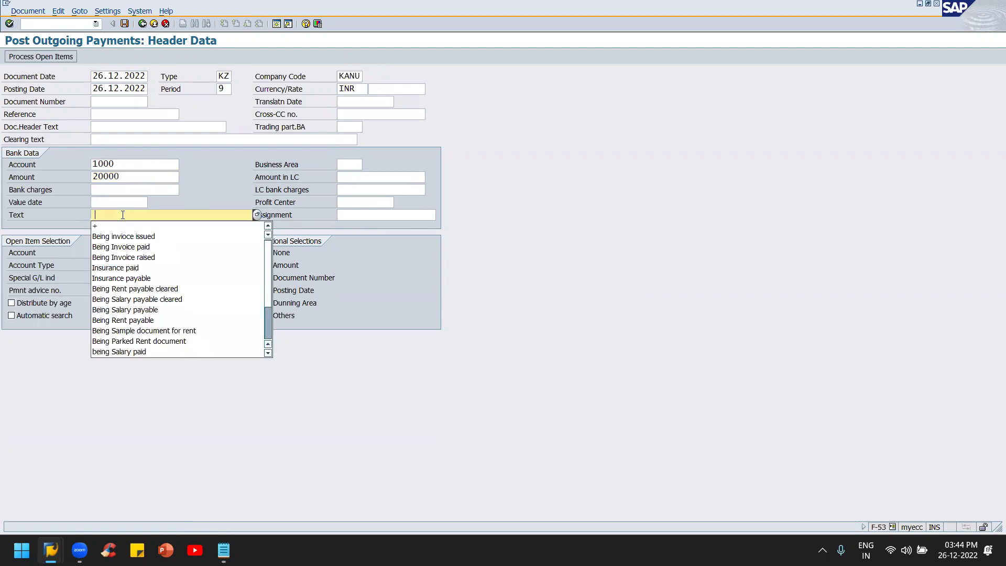
key(Down)
key(Down)
key(Down)
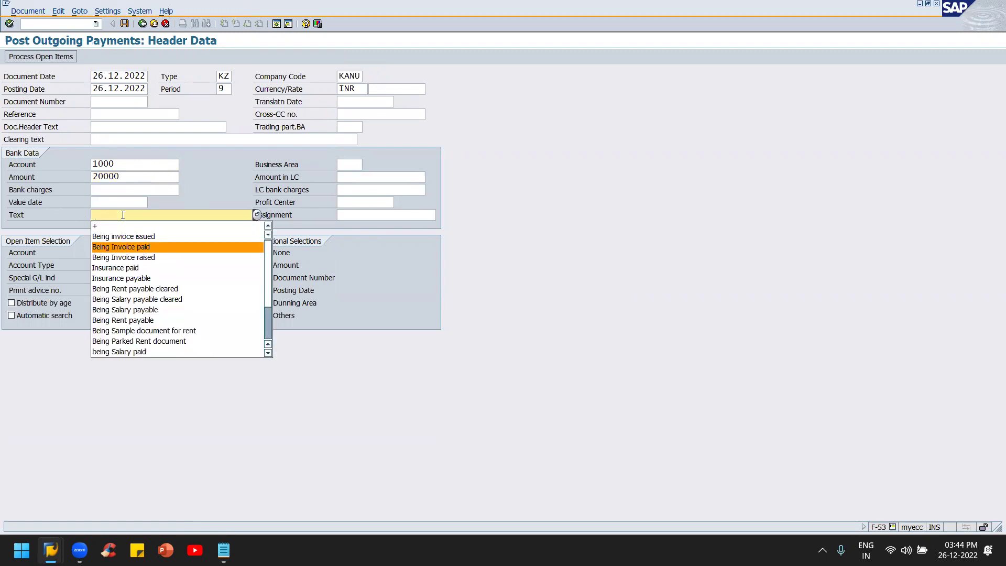
key(Tab)
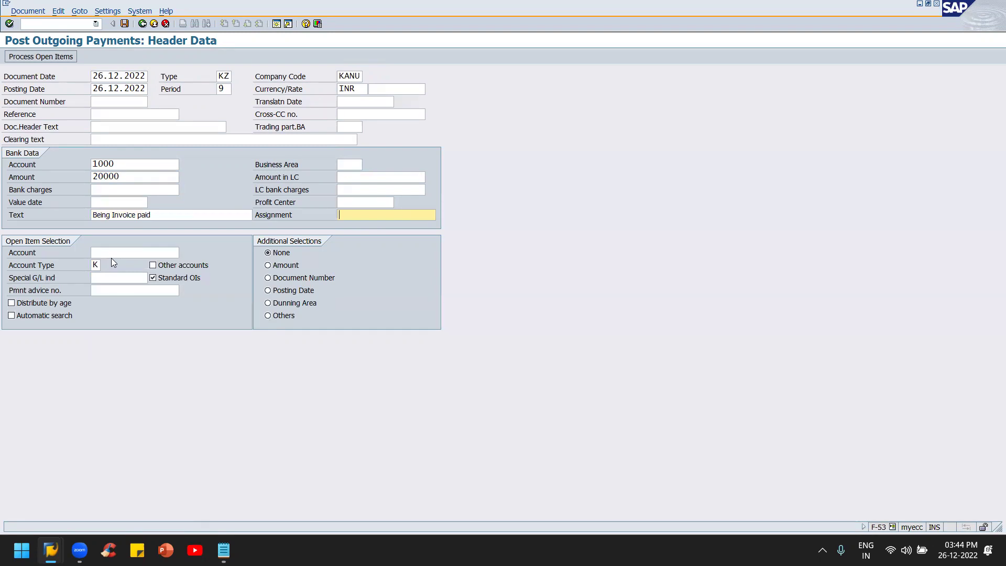
Step: Search all vendors and select K TRADERS as the account for open item selection
click(115, 254)
click(186, 252)
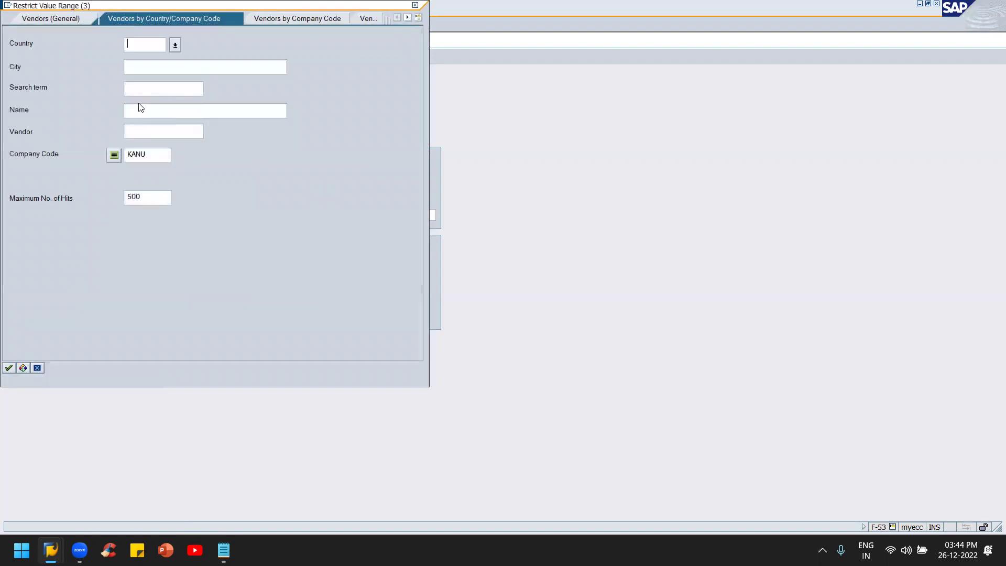
click(151, 126)
text(*)
key(Return)
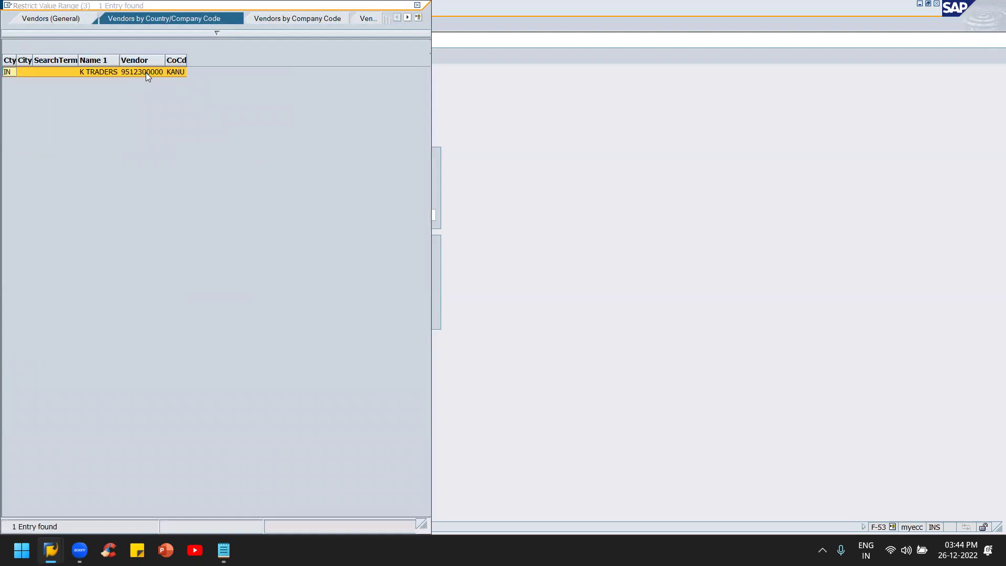
double_click(145, 72)
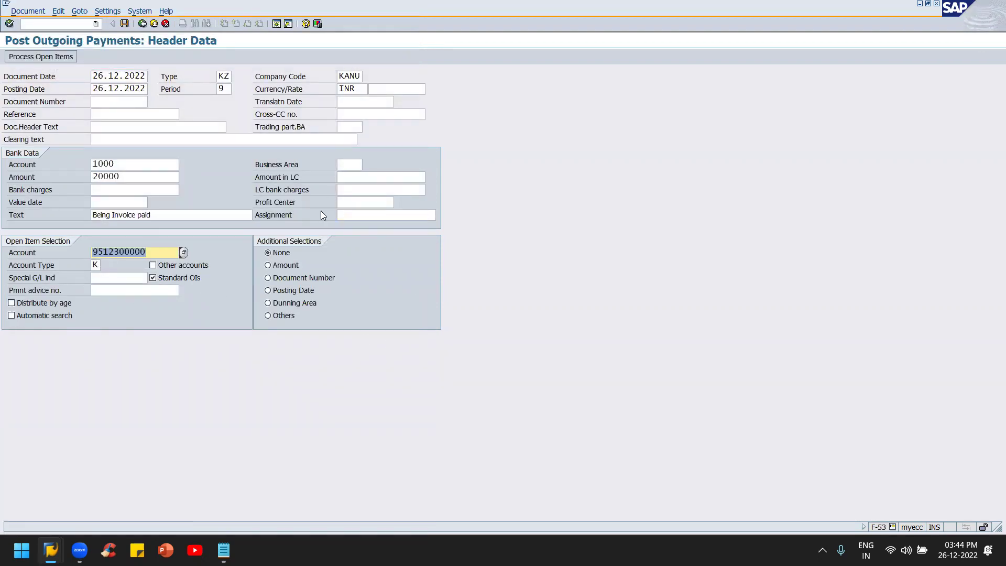
Step: Set business area kahy and value date 26.12.2022, then process open items
click(358, 163)
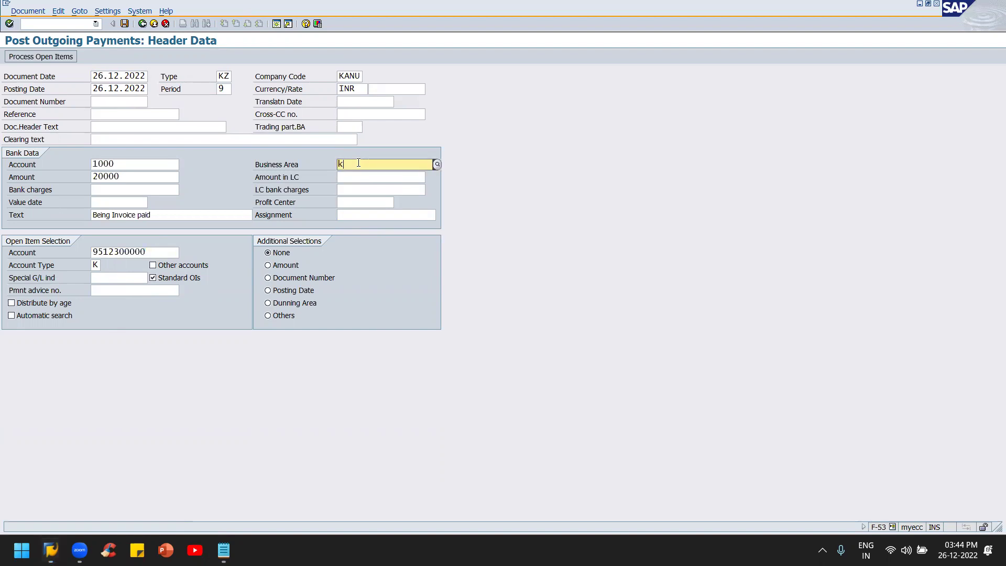
text(kahy)
click(336, 203)
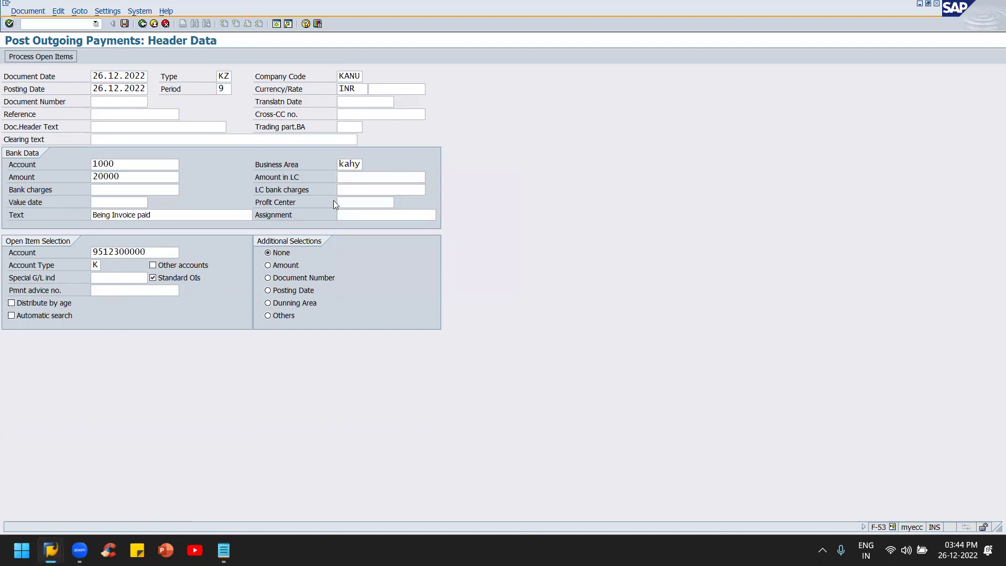
click(122, 201)
key(F4)
key(Return)
key(Return)
key(shift+F4)
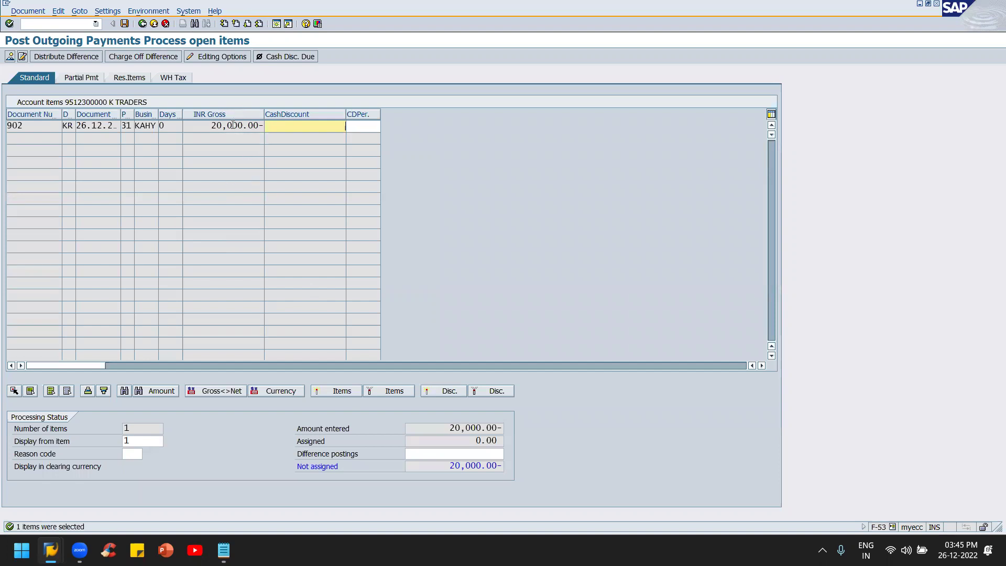
Step: Assign the full 20,000.00 to invoice 902 and post the outgoing payment
click(232, 126)
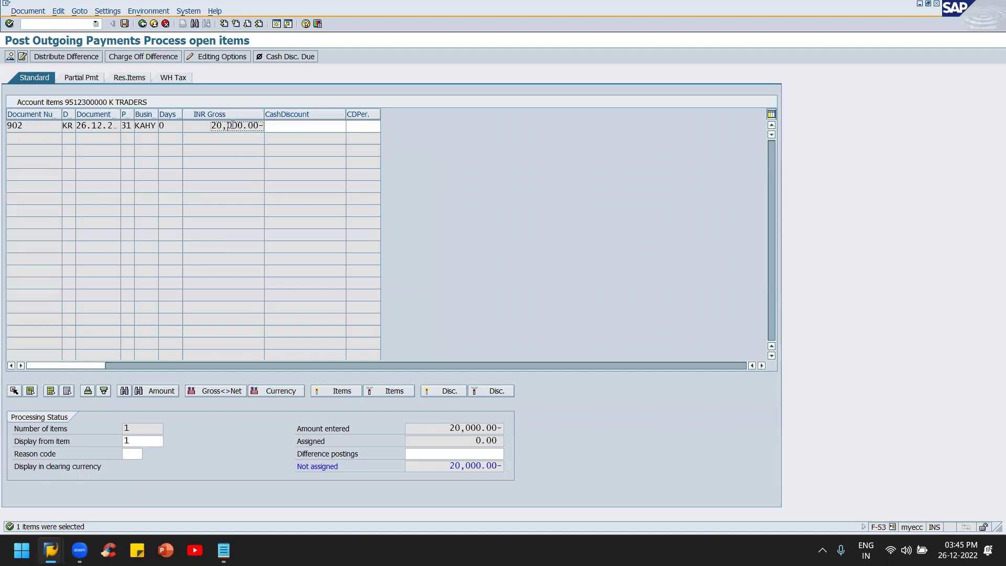
click(286, 126)
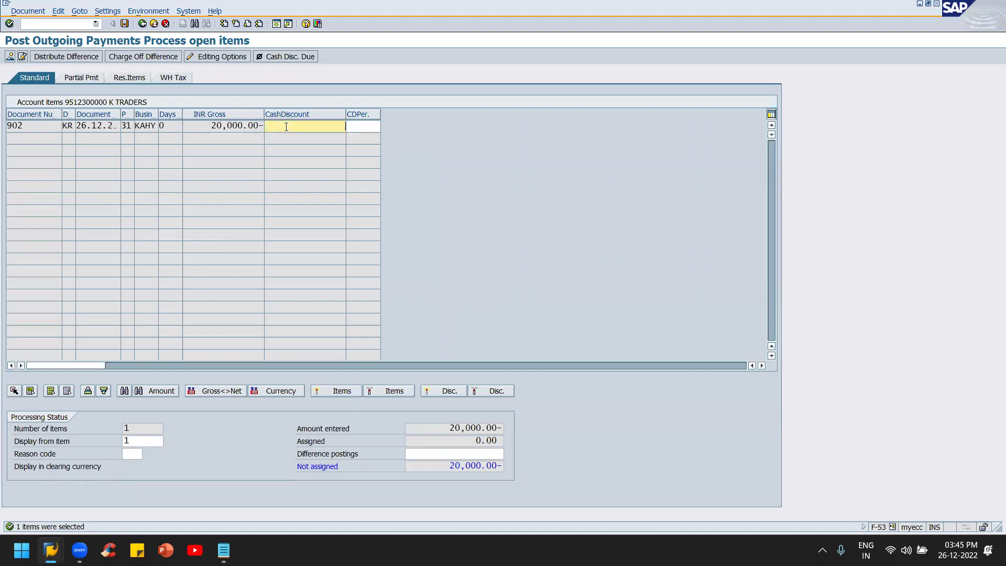
double_click(286, 126)
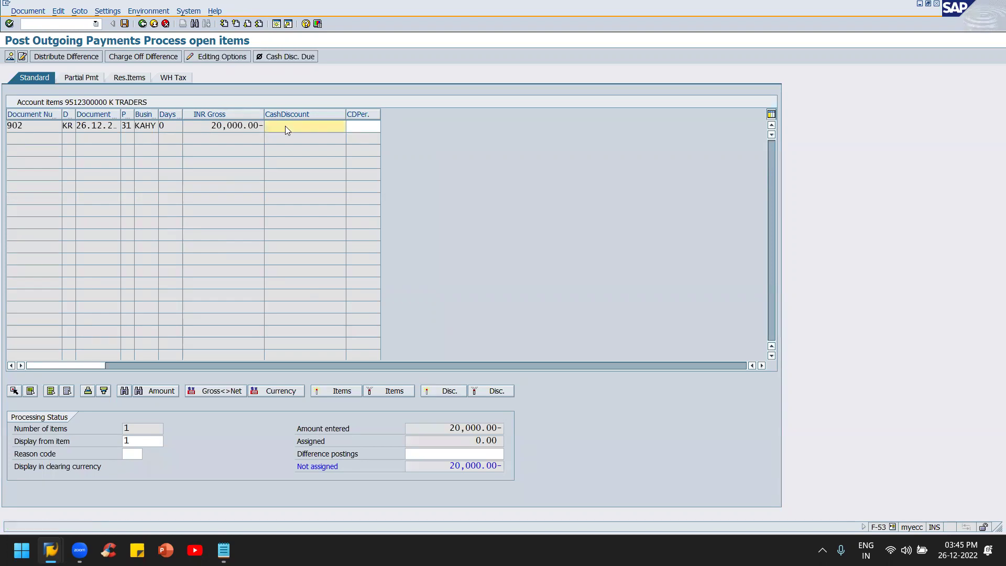
double_click(230, 125)
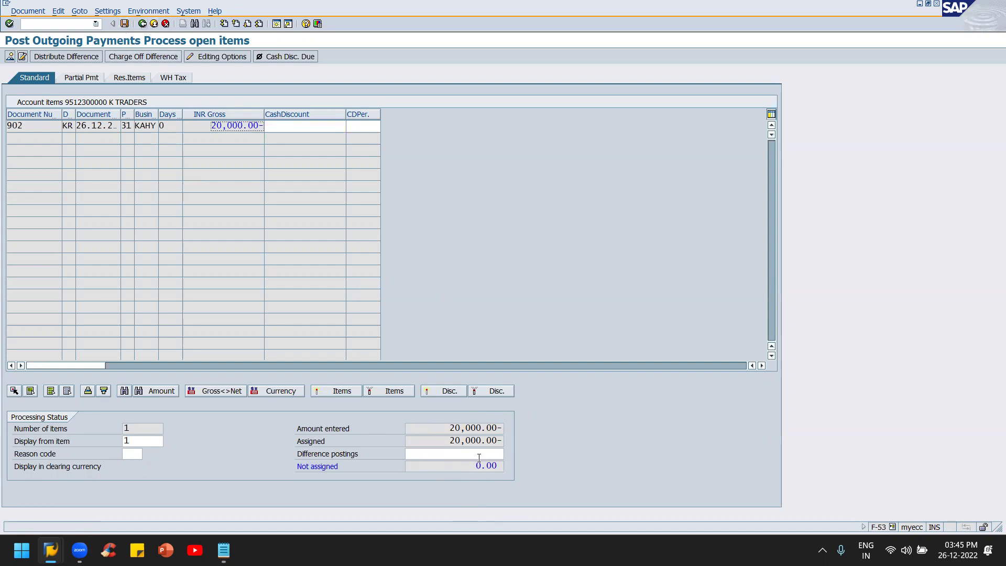
click(125, 24)
key(alt+Tab)
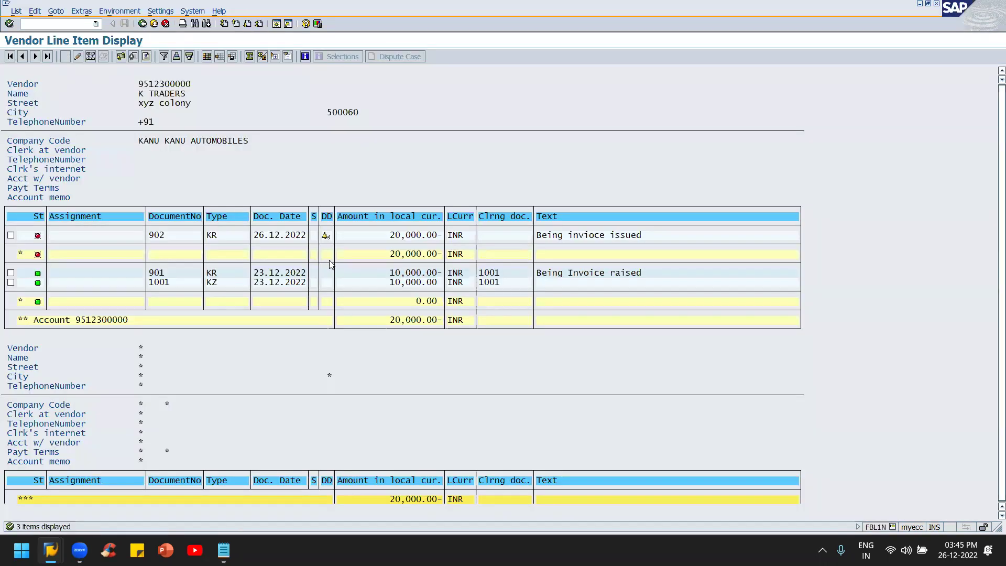
Step: Rerun K TRADERS' line items and confirm invoice 902 is cleared by payment 1002
key(F3)
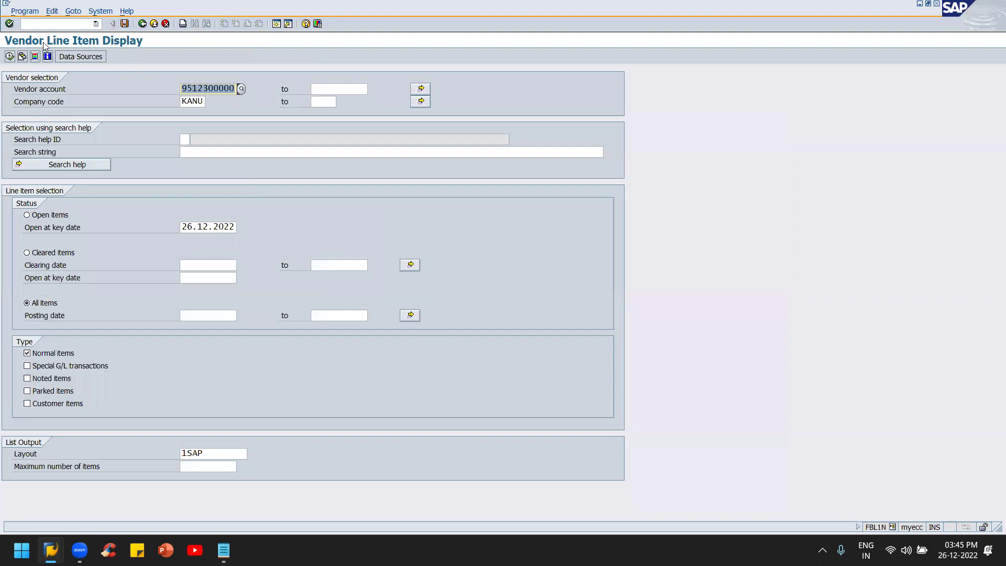
click(9, 56)
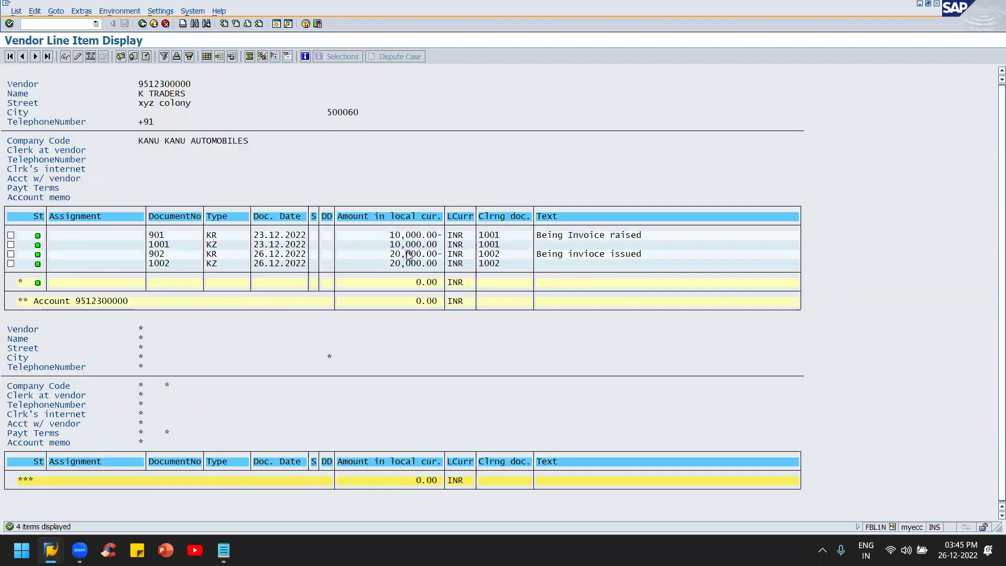
click(161, 235)
click(163, 245)
click(163, 266)
Step: Switch to the Create Check Information window
key(alt+Tab)
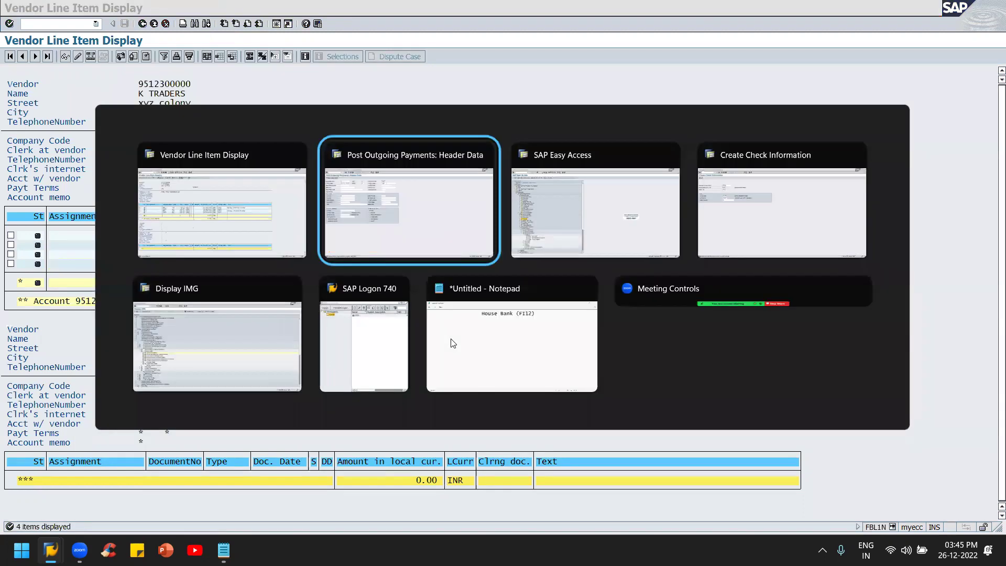
key(alt+Tab)
key(alt+Tab)
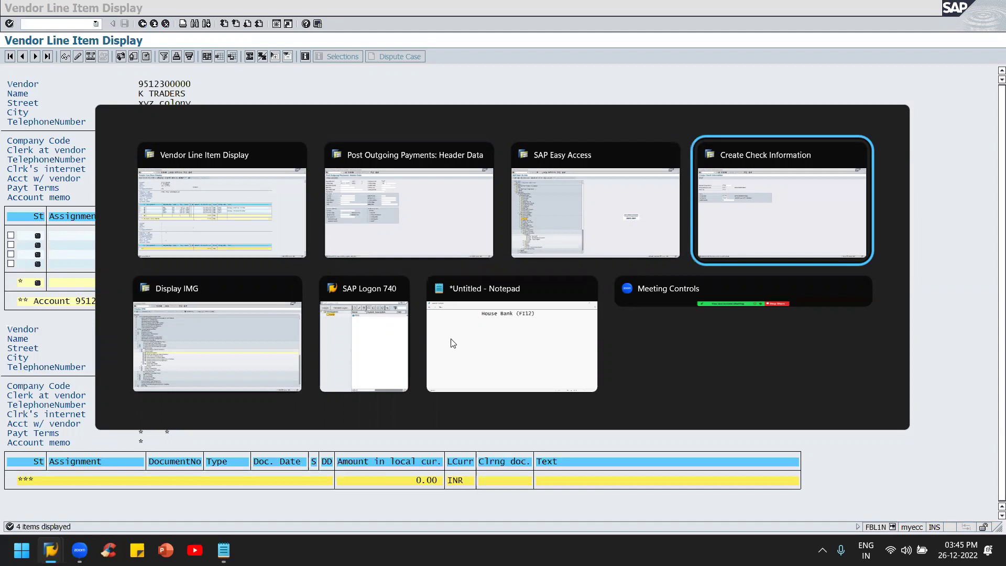
key(alt+Tab)
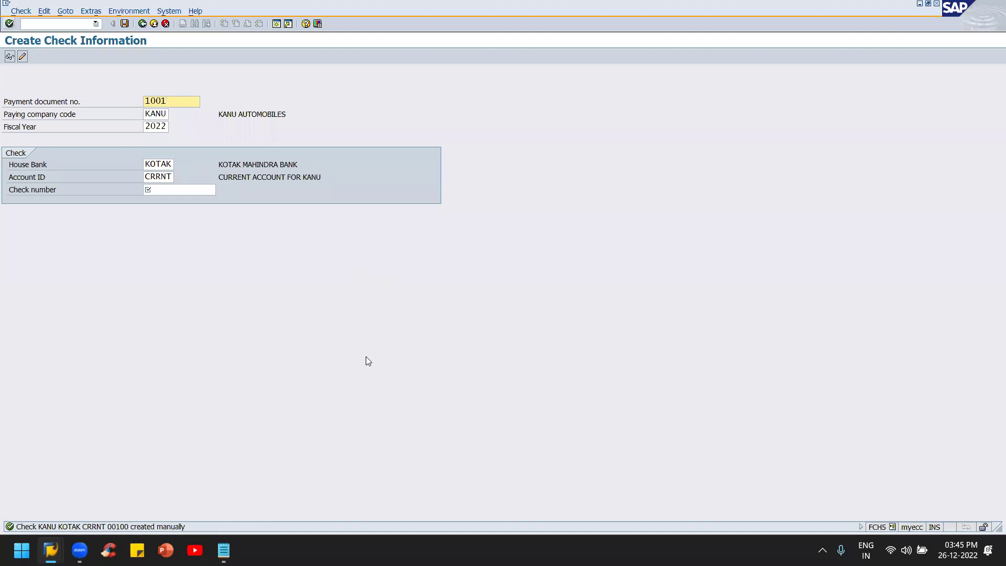
Step: Create check 00101 for payment document 1002 with payee city Hyderabad and save it
key(BackSpace)
text(2)
click(198, 193)
text(00)
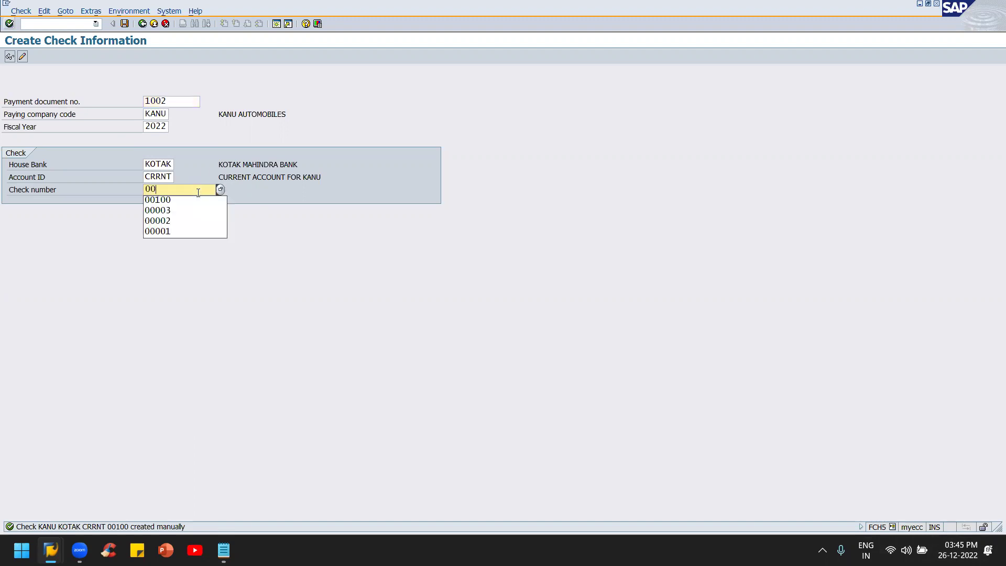
text(101)
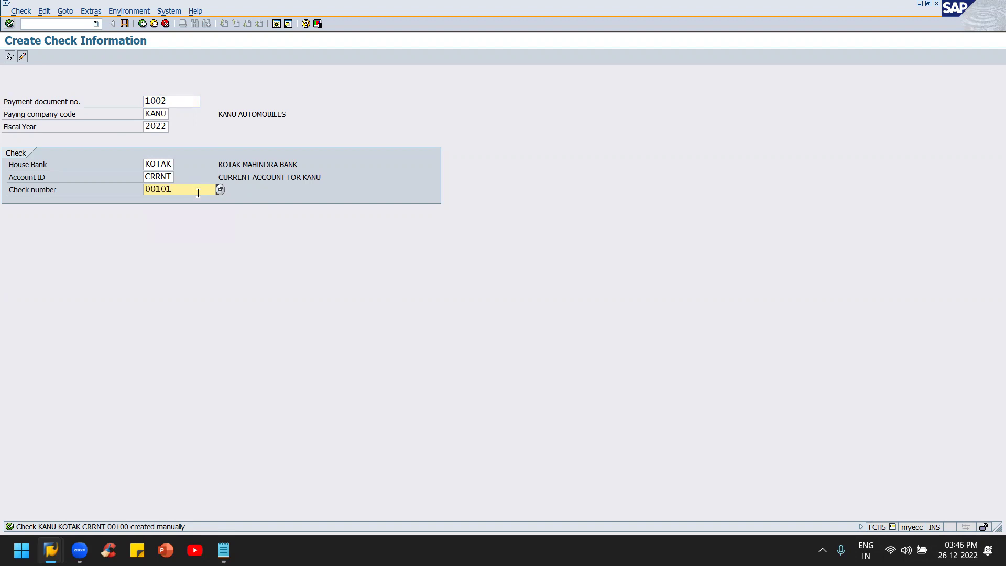
key(Return)
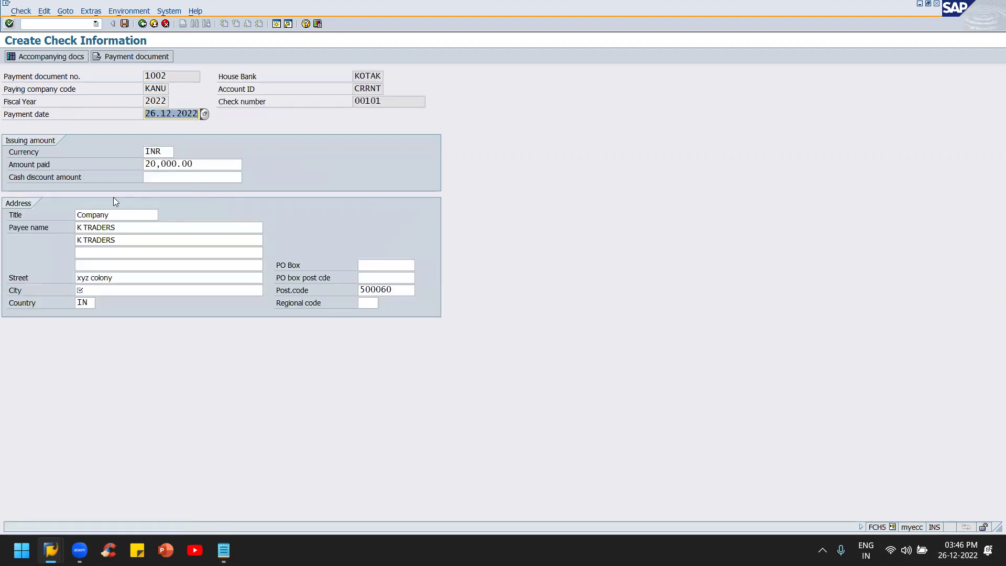
click(94, 290)
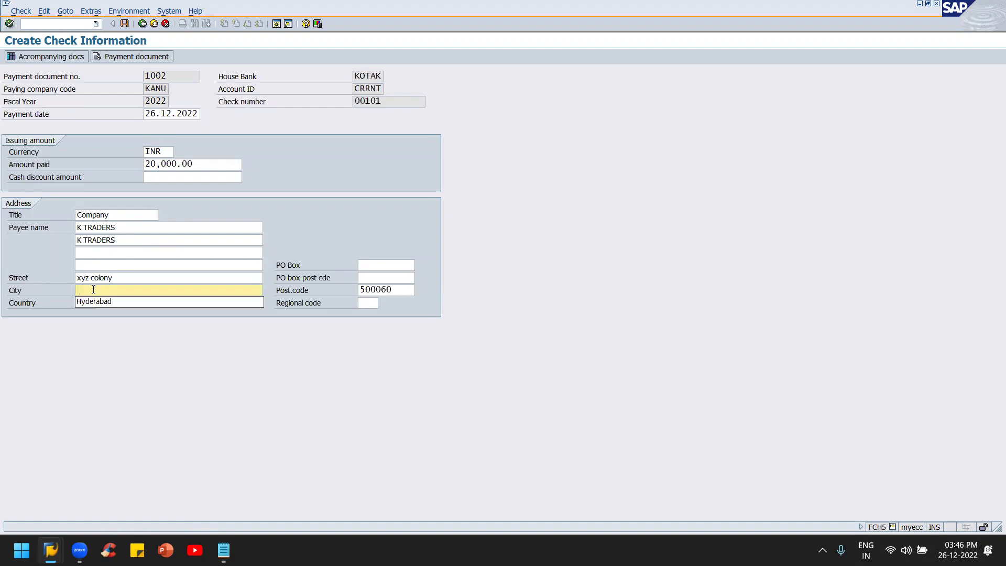
key(Down)
key(Return)
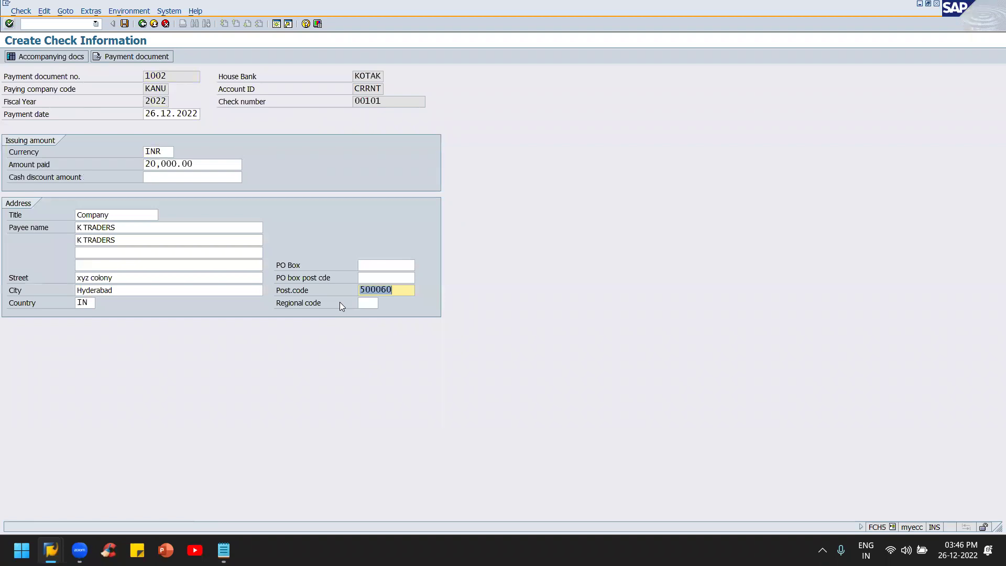
key(Return)
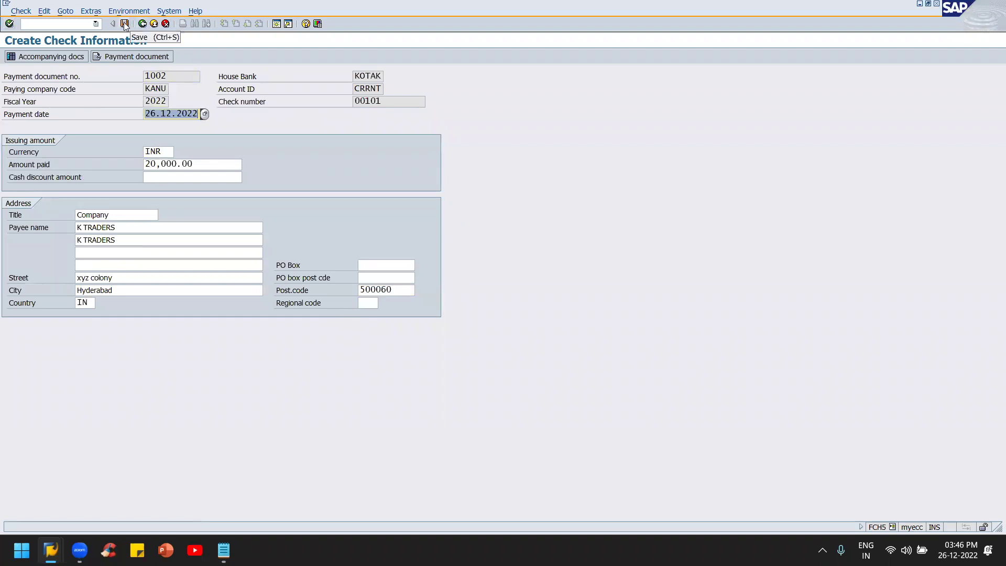
click(124, 23)
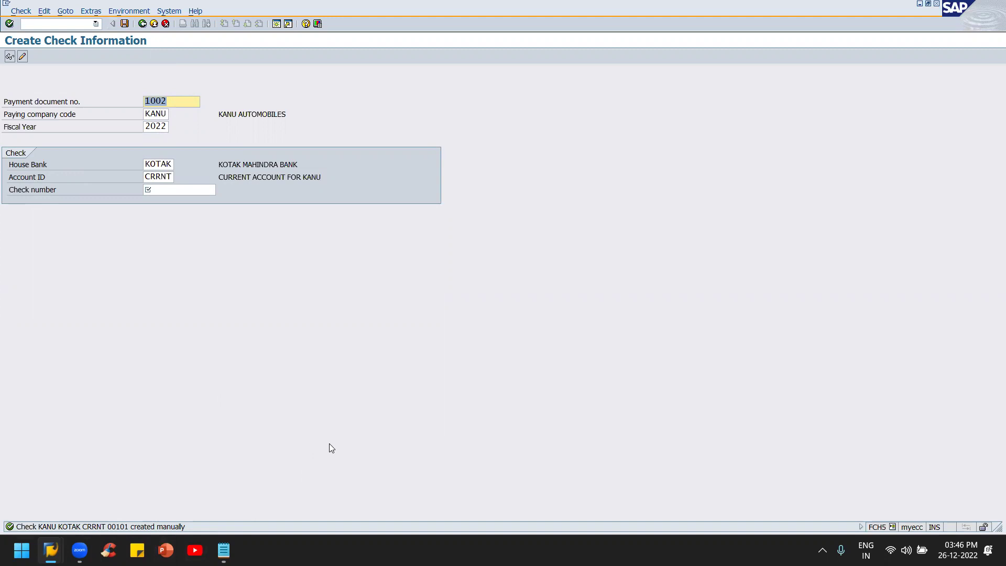
key(alt+Tab)
key(alt+Tab)
key(alt+Tab)
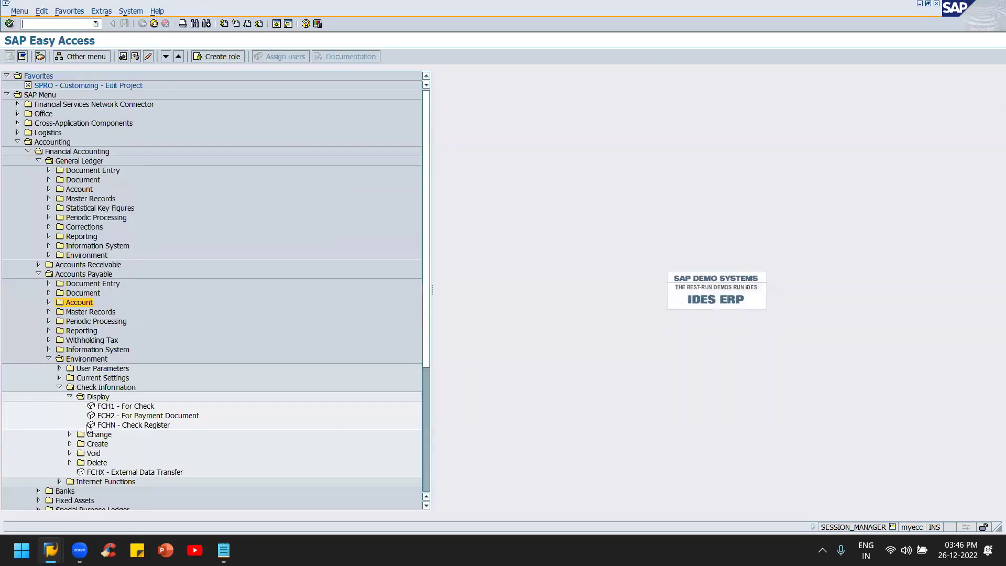
Step: Open the Cancel Check Payment transaction from the check voiding menu
click(70, 454)
scroll(146, 416, down, 2)
scroll(146, 417, down, 2)
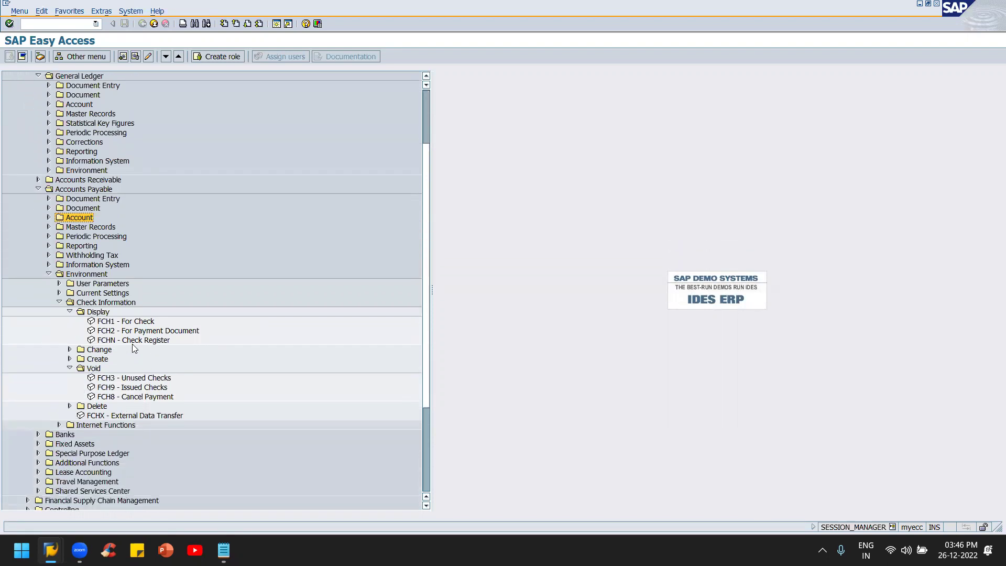
click(115, 397)
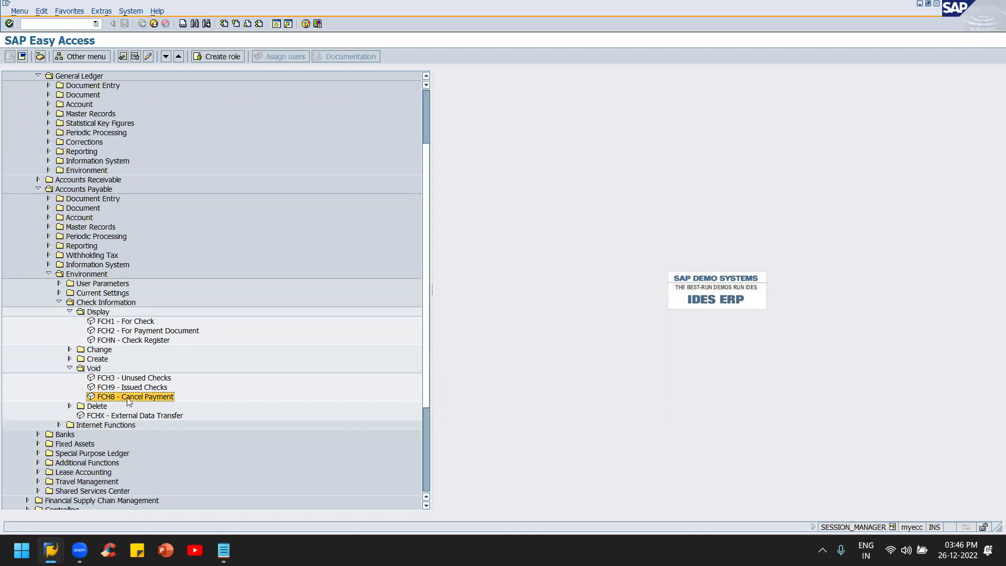
double_click(126, 397)
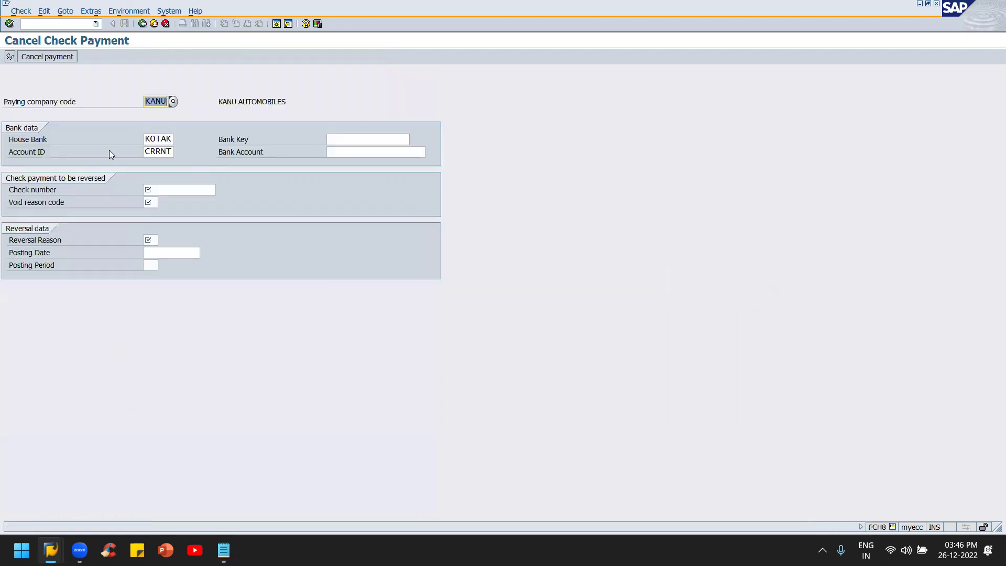
click(153, 190)
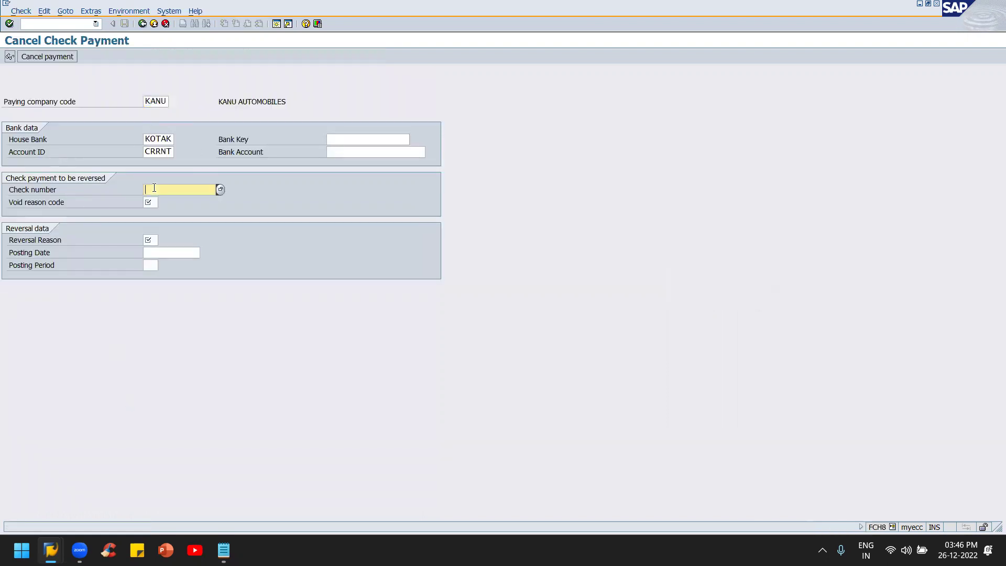
Step: Review the vendor line items, then return to the Cancel Check Payment window
key(alt+Tab)
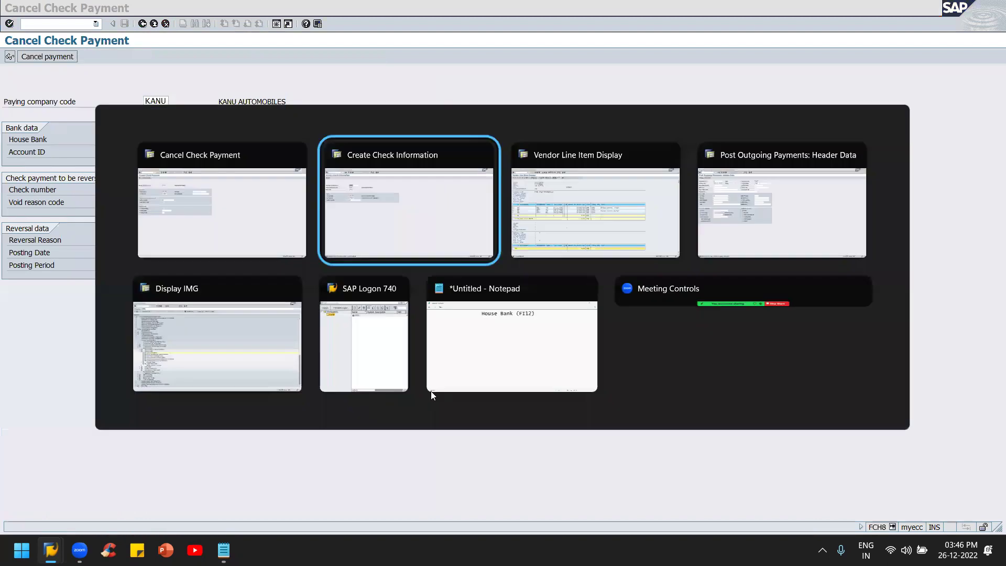
key(alt+Tab)
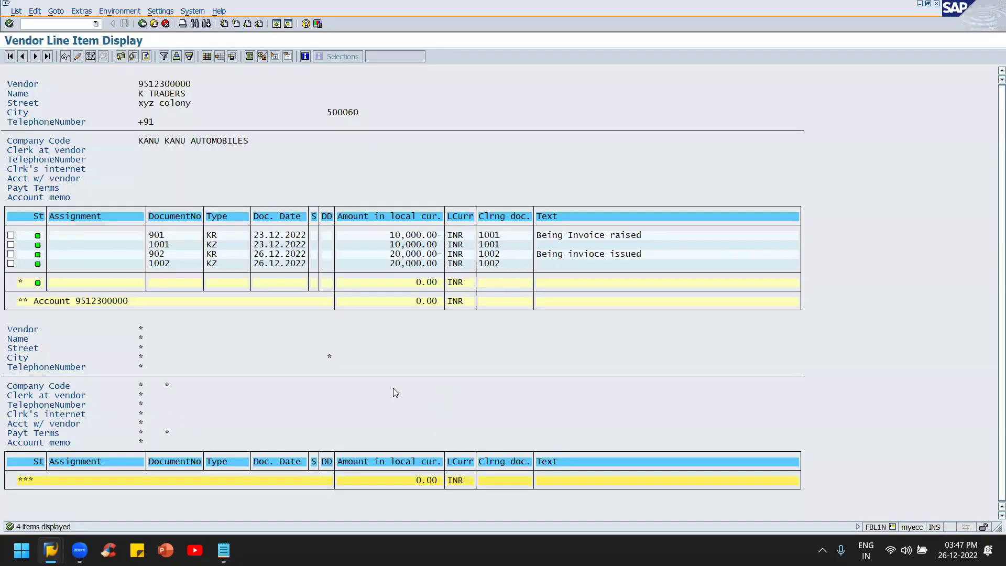
key(alt+Tab)
key(alt+Tab)
key(alt+shift+Tab)
key(alt+shift+Tab)
key(alt+Tab)
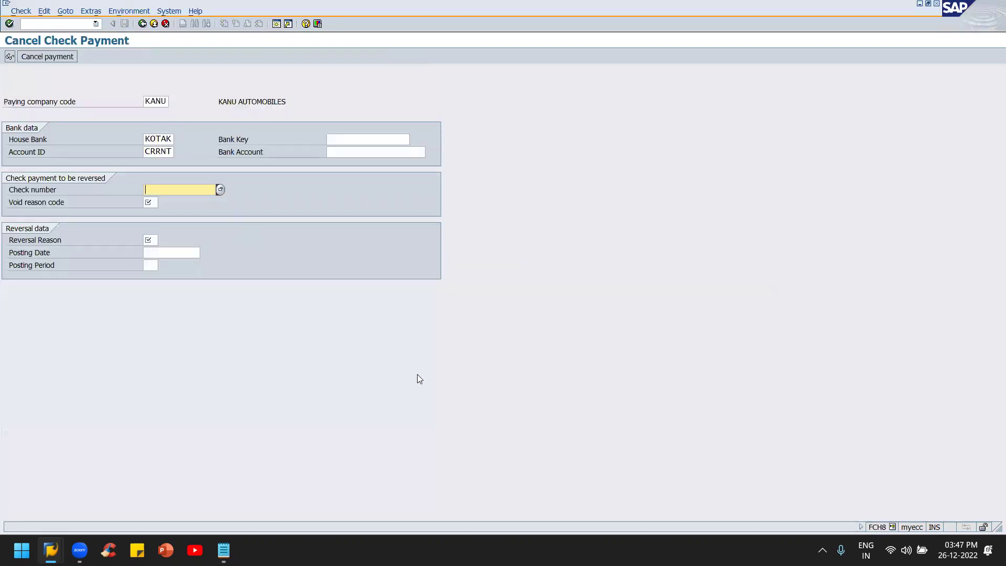
key(alt+Tab)
key(alt+Tab)
key(alt+Tab)
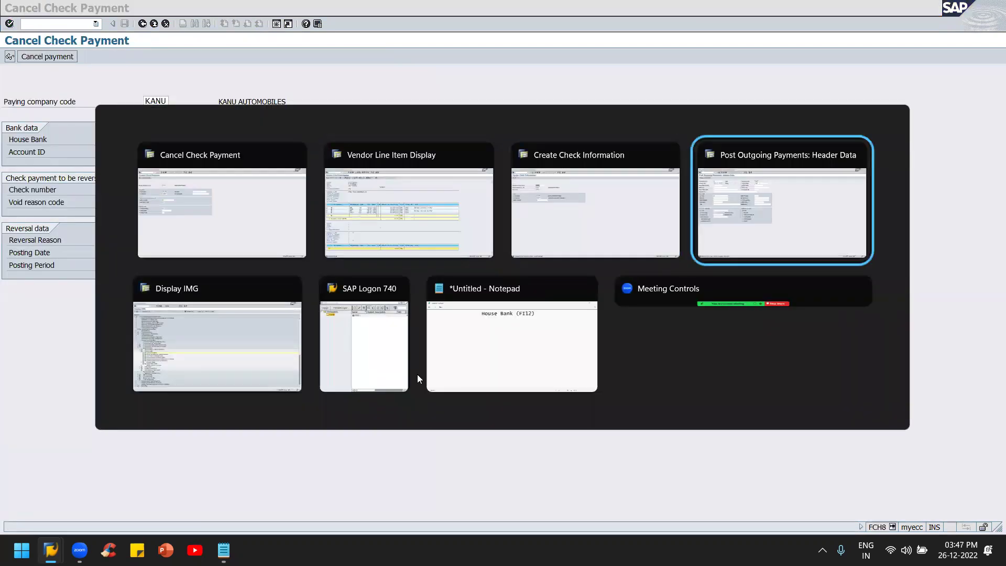
Step: Go to Post Outgoing Payments and enter the /nfvh transaction command
key(F3)
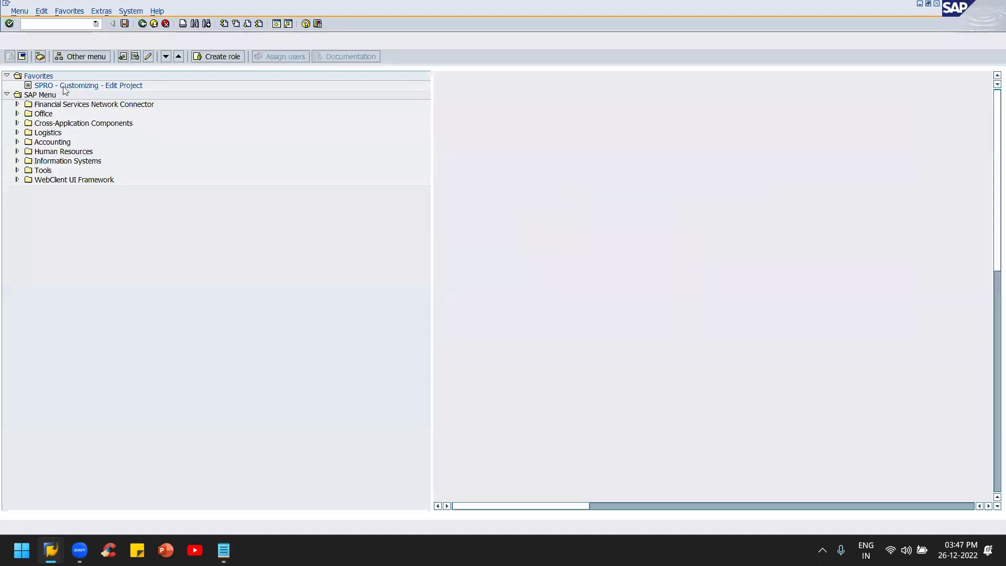
key(alt+Tab)
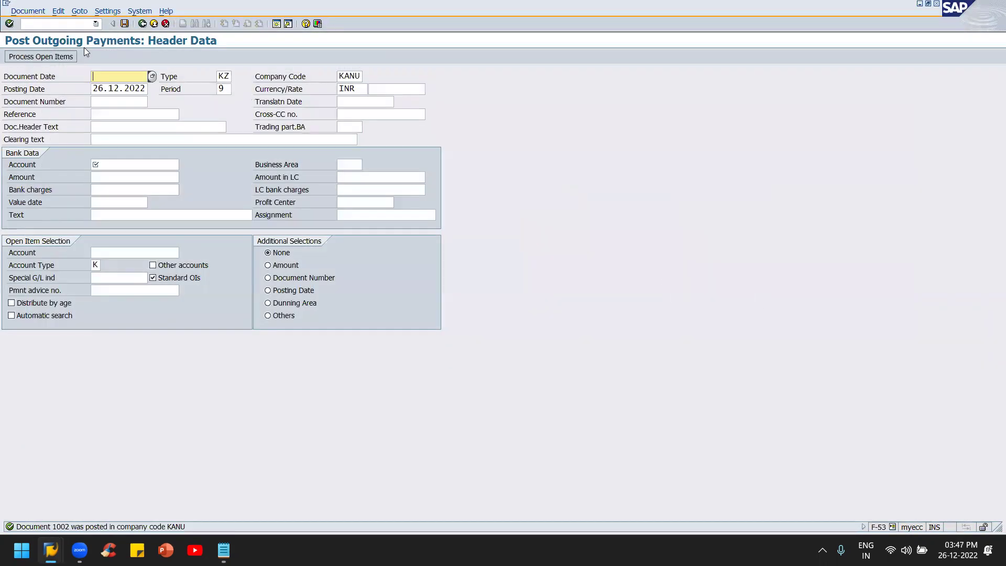
click(67, 25)
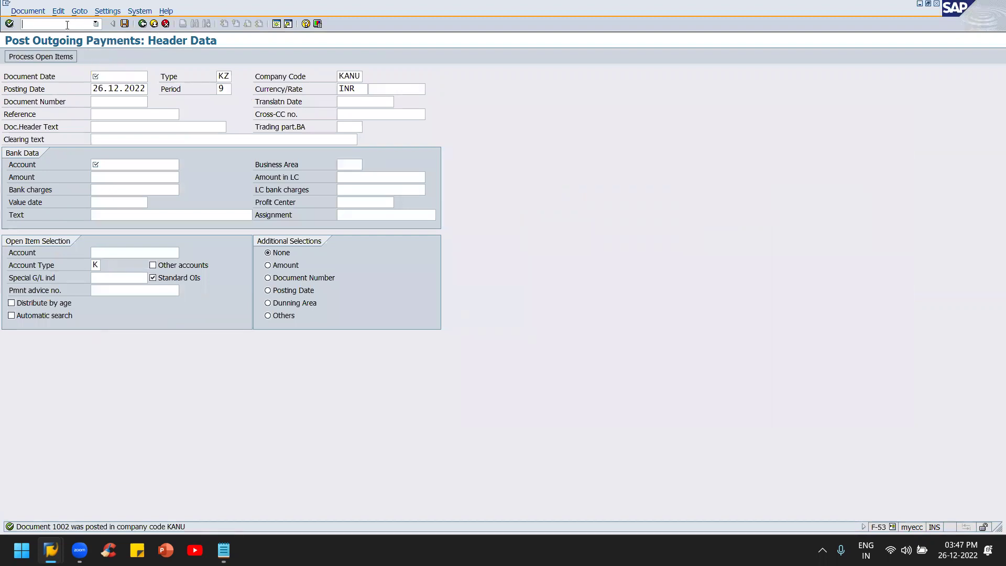
text(/n)
text(fv)
text(hn)
Step: Run the check register for company code KANU, house bank KOTAK, account ID CRRNT
key(Return)
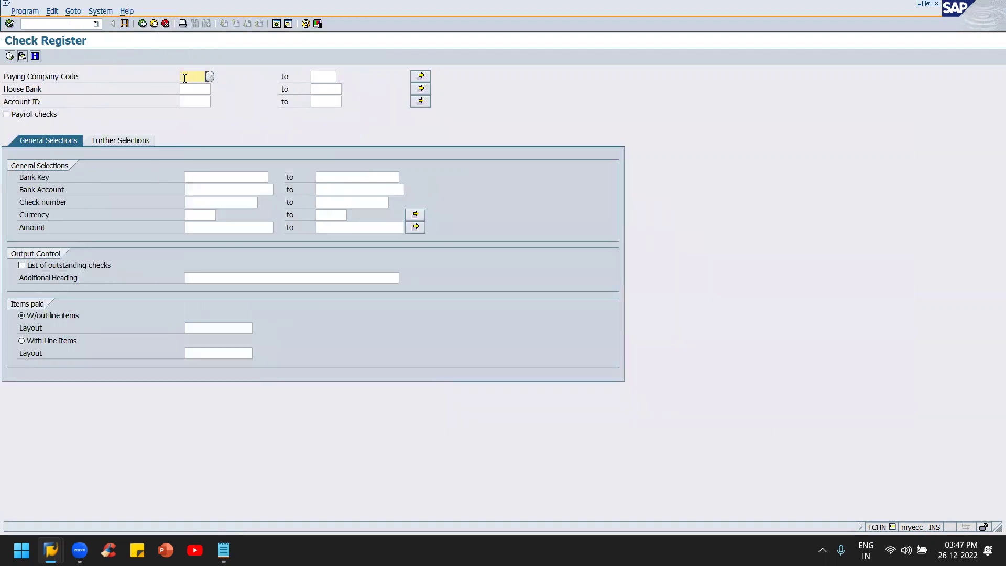
text(kanu)
key(Tab)
key(Tab)
text(HDFC)
key(shift+Tab)
text(kotak)
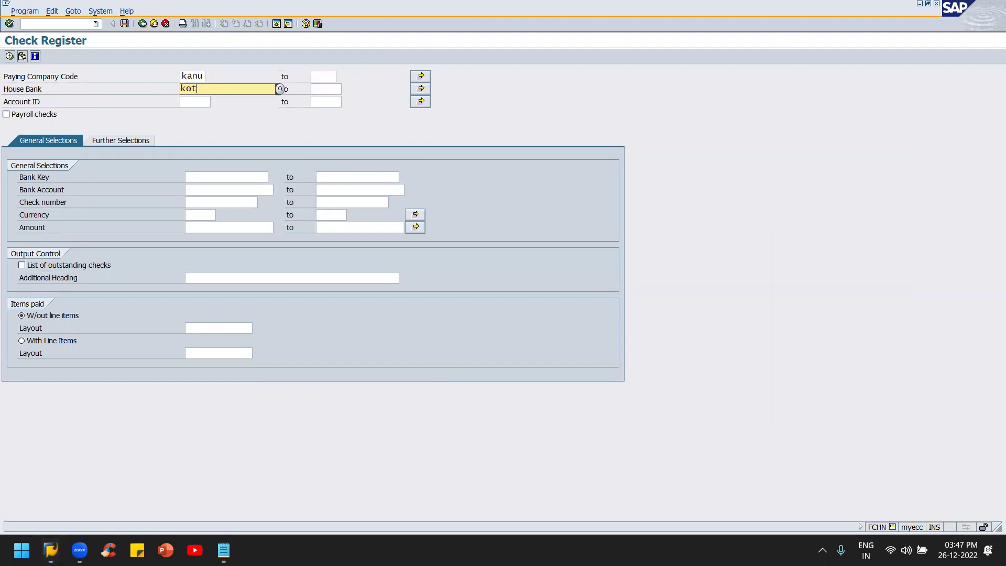
key(Tab)
key(Tab)
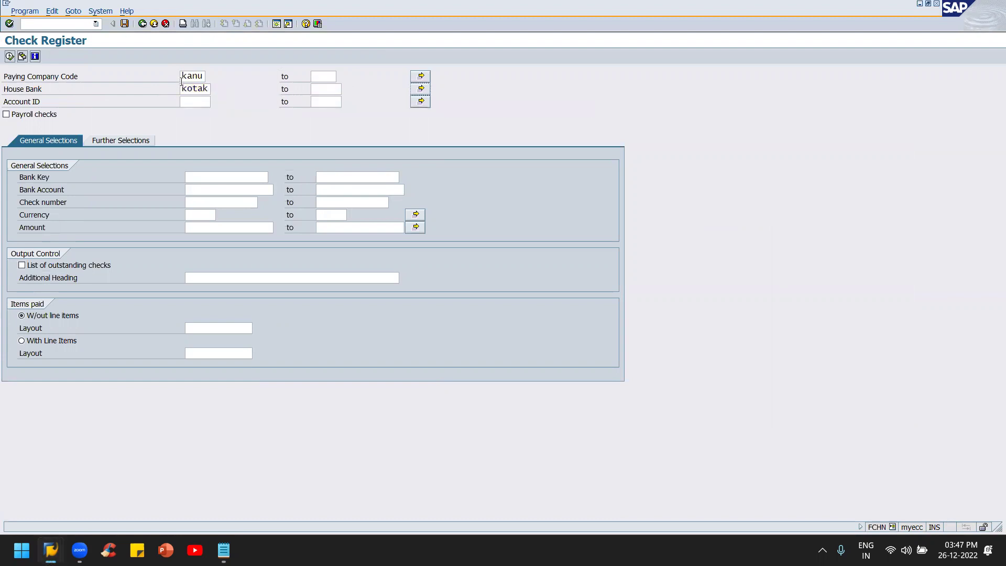
text(crrnt)
click(10, 56)
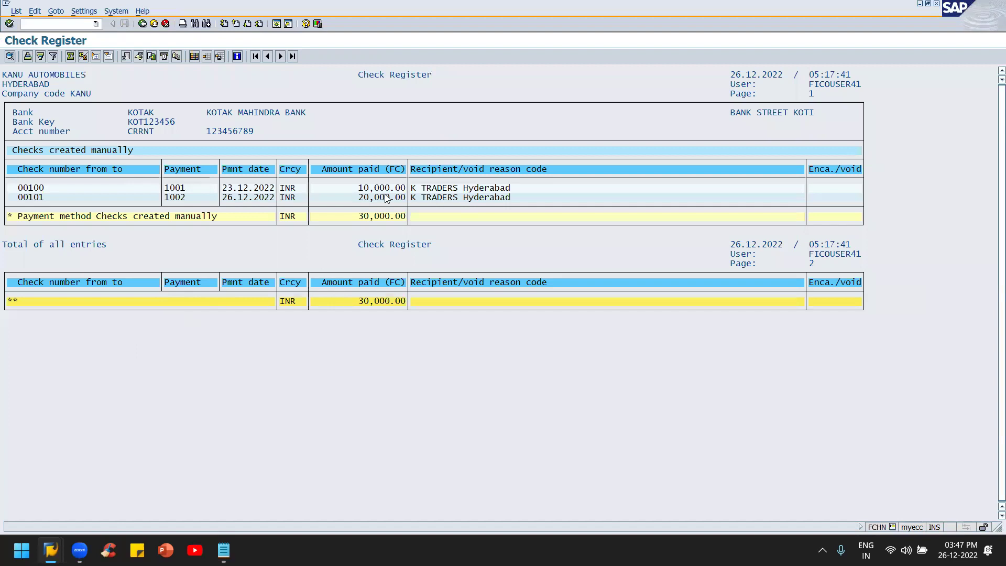
Step: Inspect check 00101's payment 1002 line, then start entering the check number in Cancel Check Payment
click(177, 198)
double_click(831, 199)
key(alt+Tab)
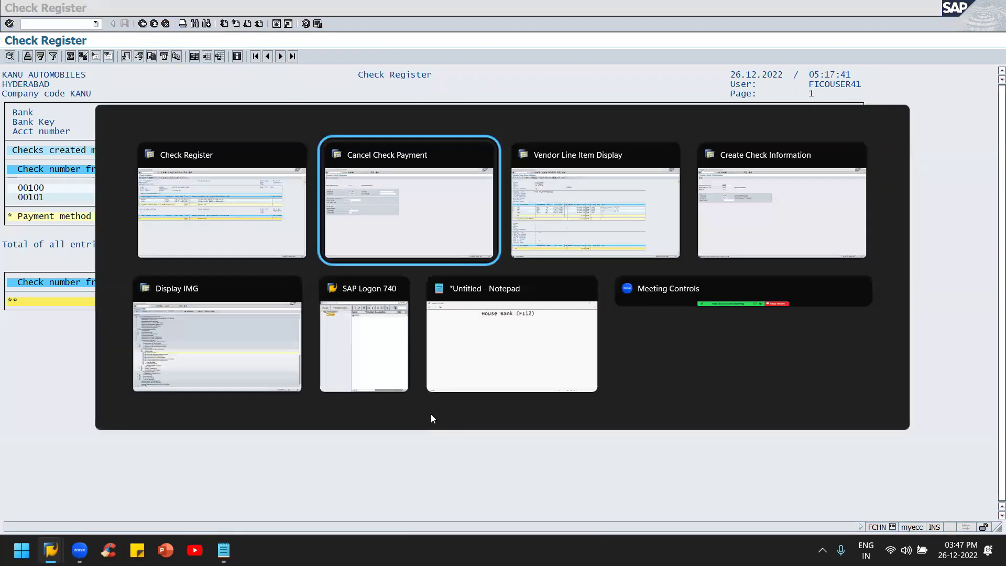
text(1)
key(alt+Tab)
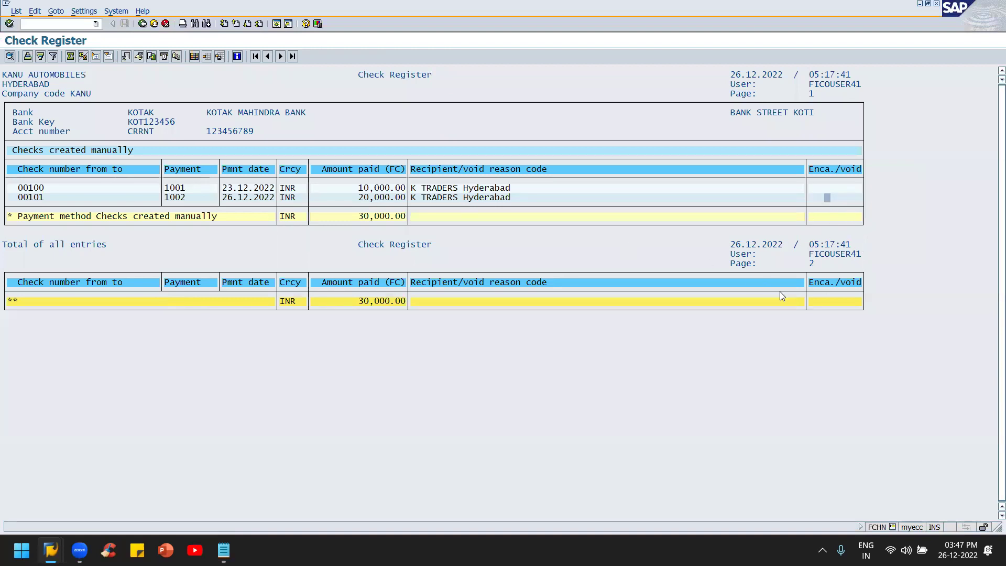
key(alt+Tab)
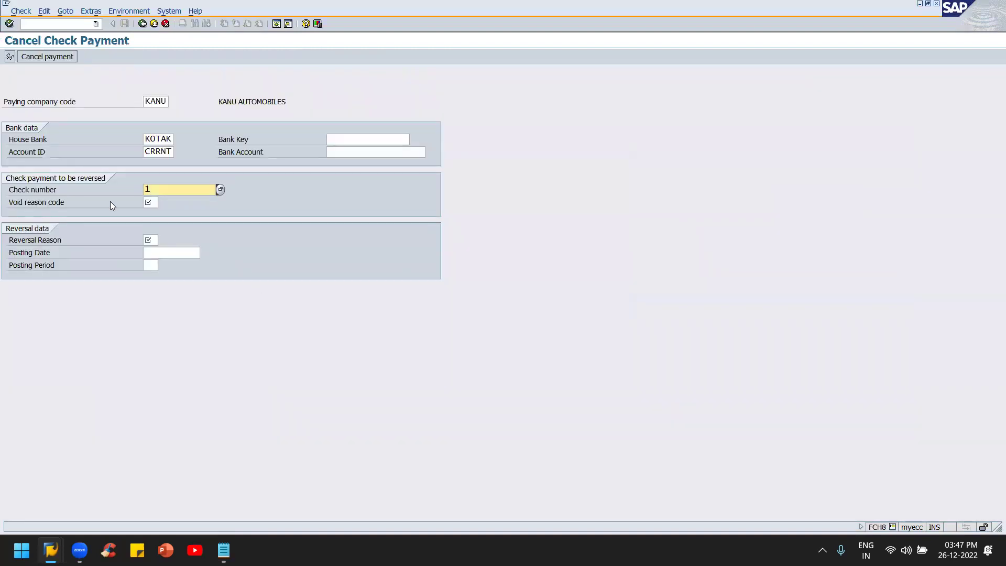
Step: Enter check number 00101 and choose void reason 06 Destroyed/unusable
key(alt+Tab)
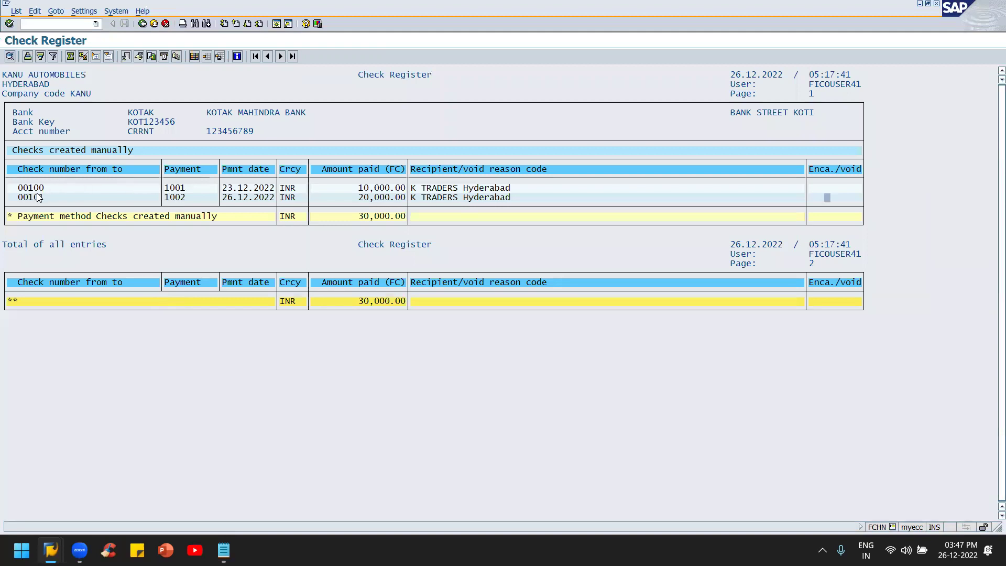
key(alt+Tab)
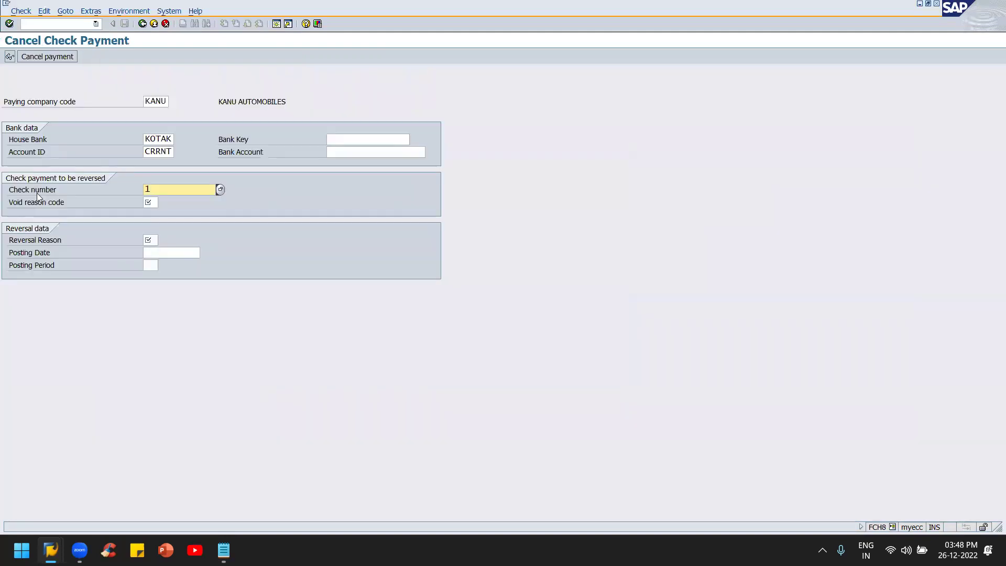
key(BackSpace)
text(00101)
key(Tab)
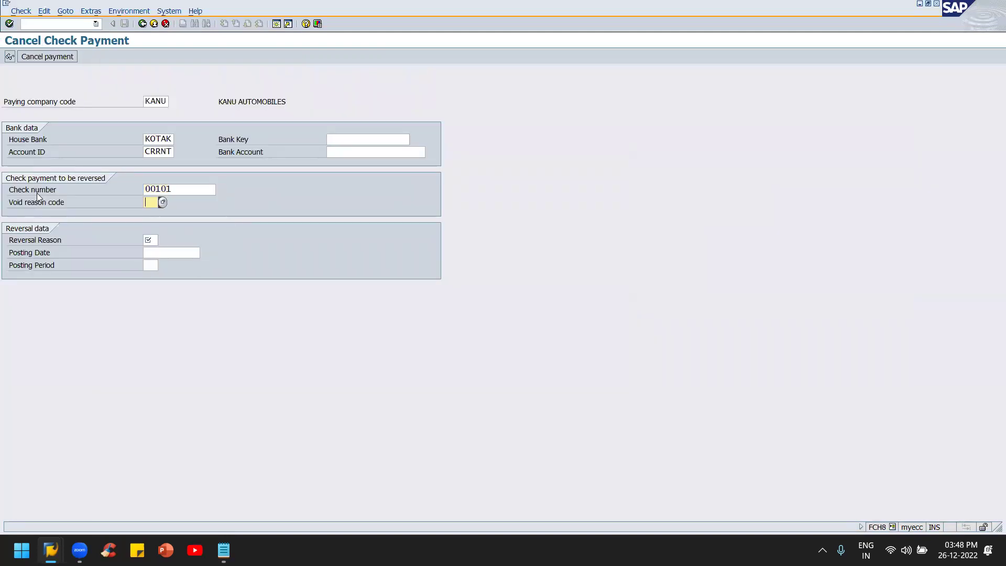
click(163, 203)
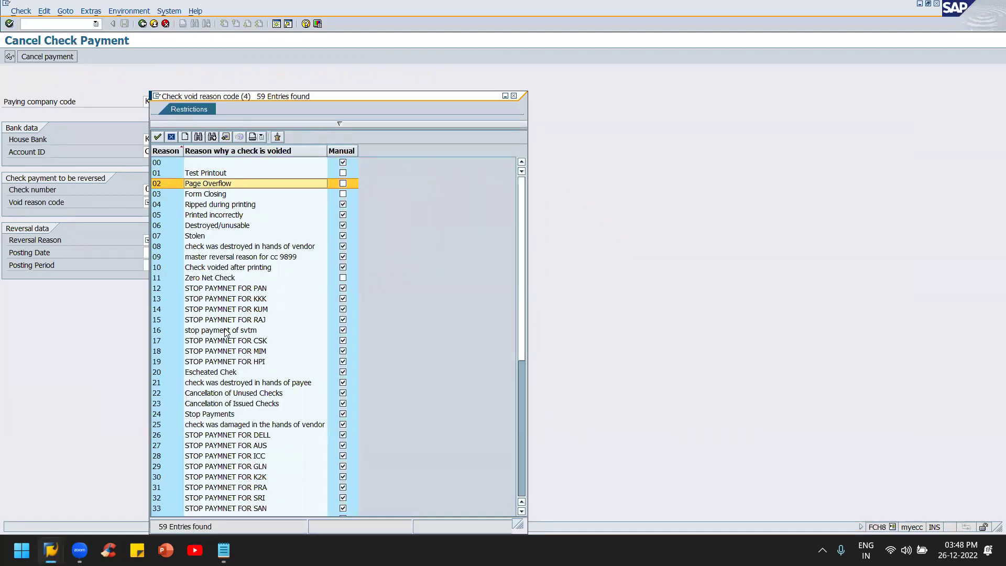
scroll(226, 333, down, 5)
scroll(226, 333, up, 5)
click(225, 227)
double_click(225, 227)
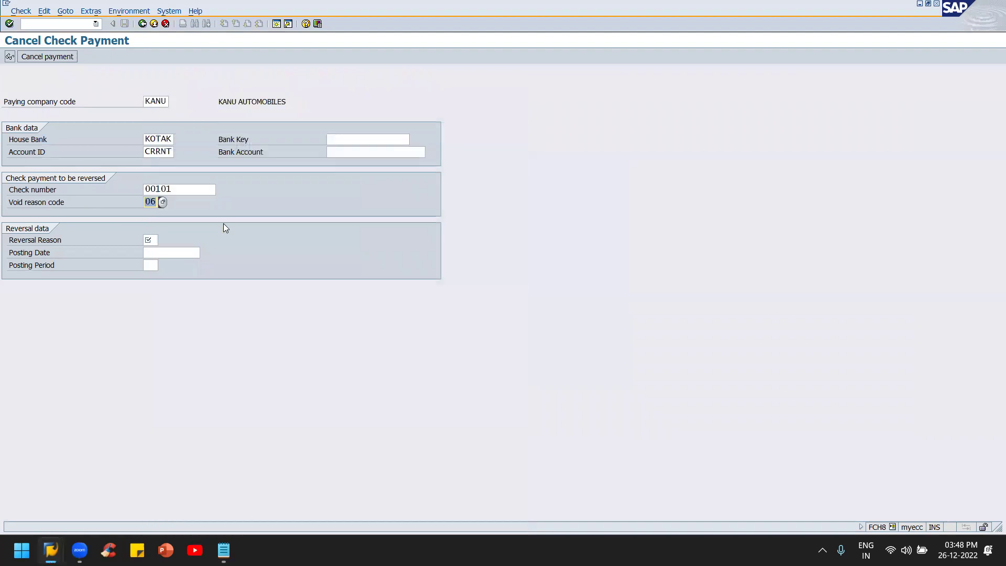
Step: Choose reversal reason 01 Reversal in current period and submit the cancellation for validation
click(150, 241)
click(162, 240)
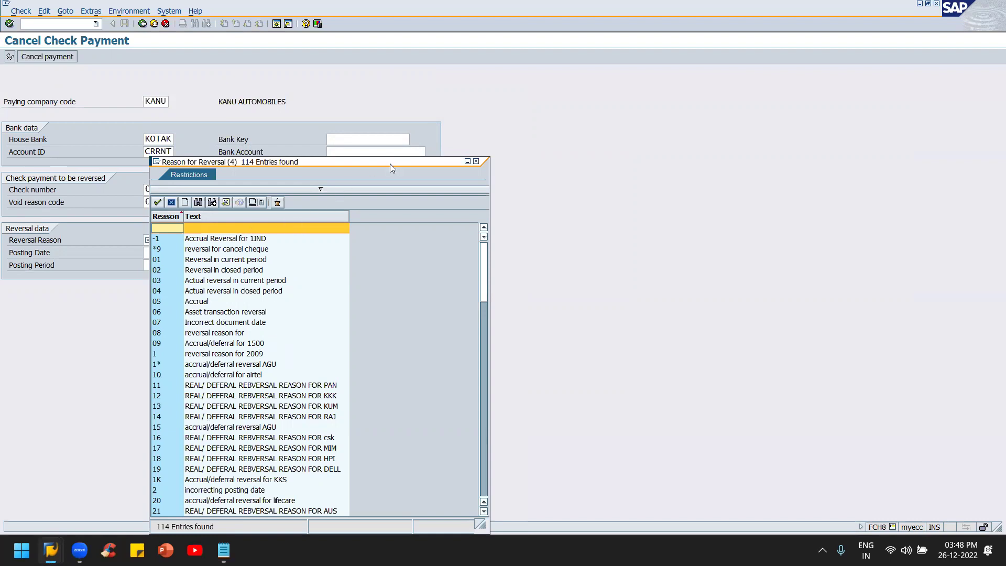
drag(411, 159, 621, 62)
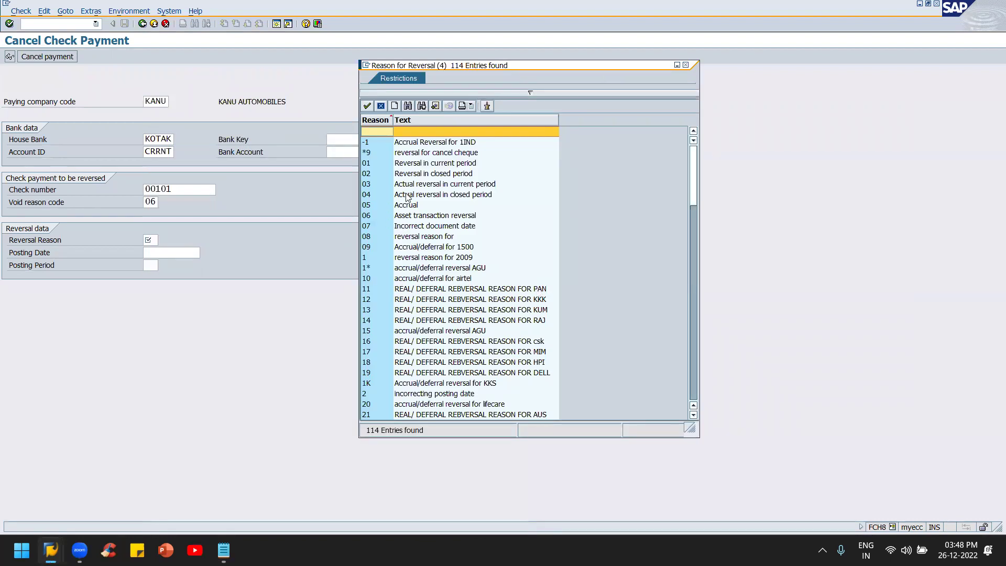
click(424, 165)
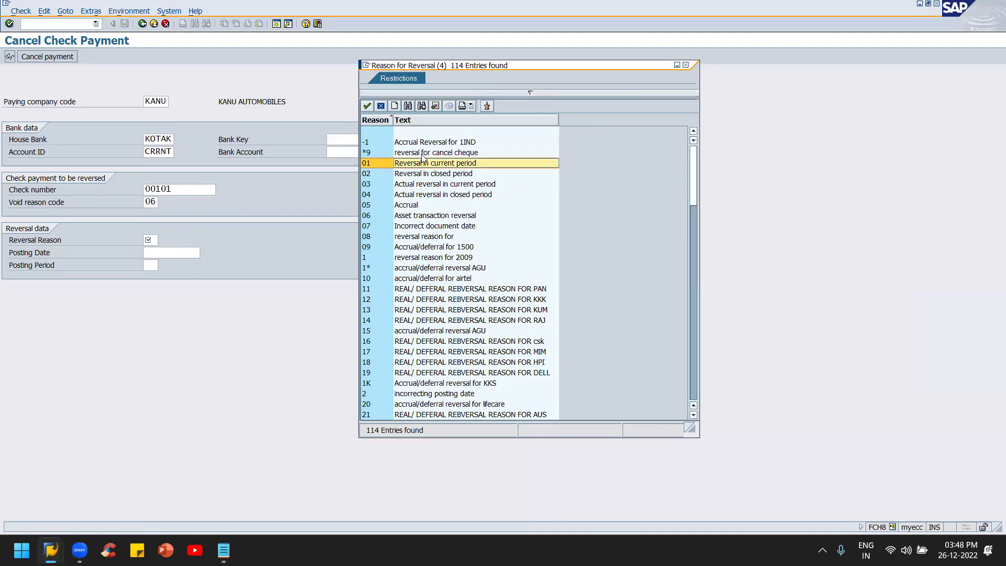
double_click(422, 165)
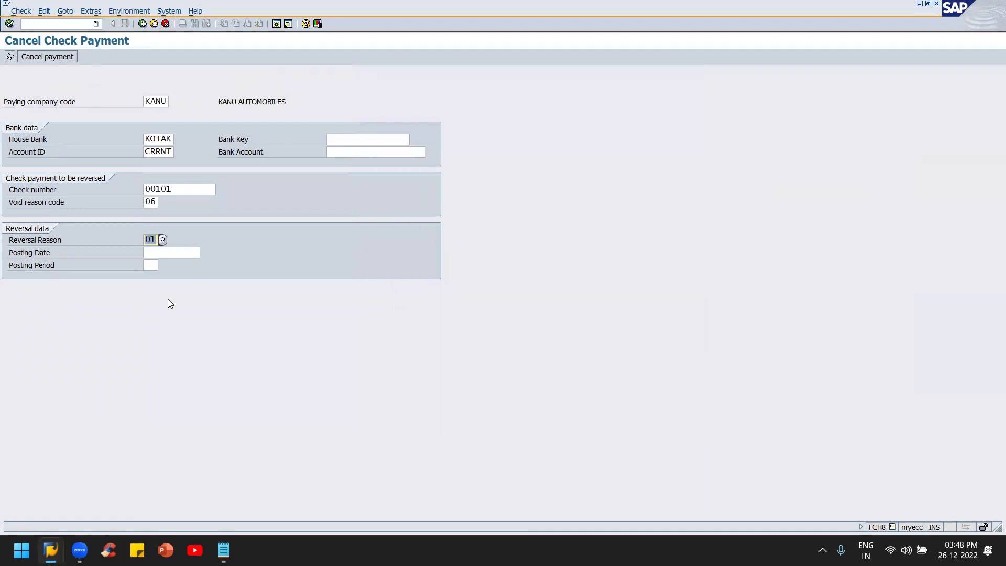
click(179, 255)
key(Return)
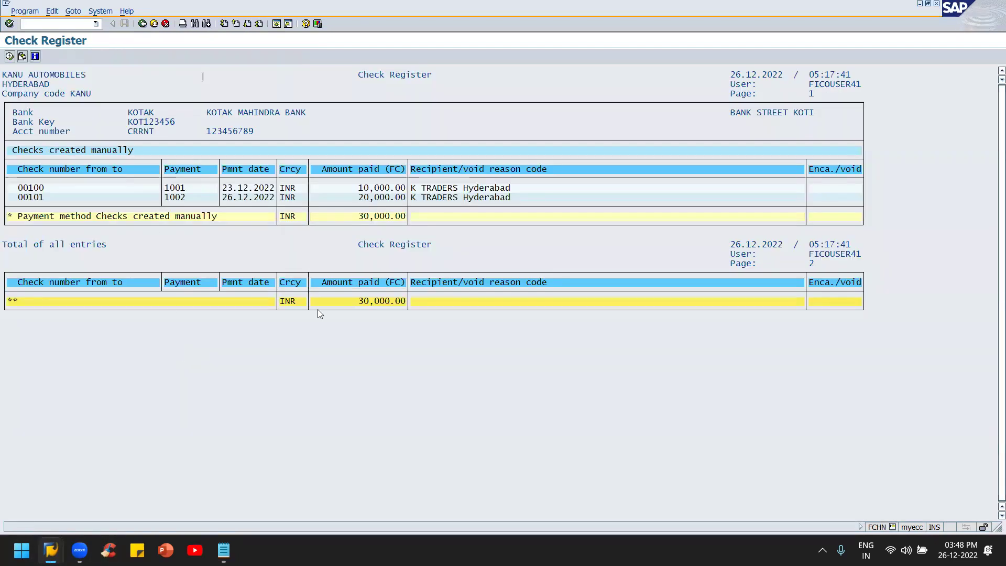
Step: Rerun the KANU/KOTAK/CRRNT check register, then back out to the Easy Access menu
key(F3)
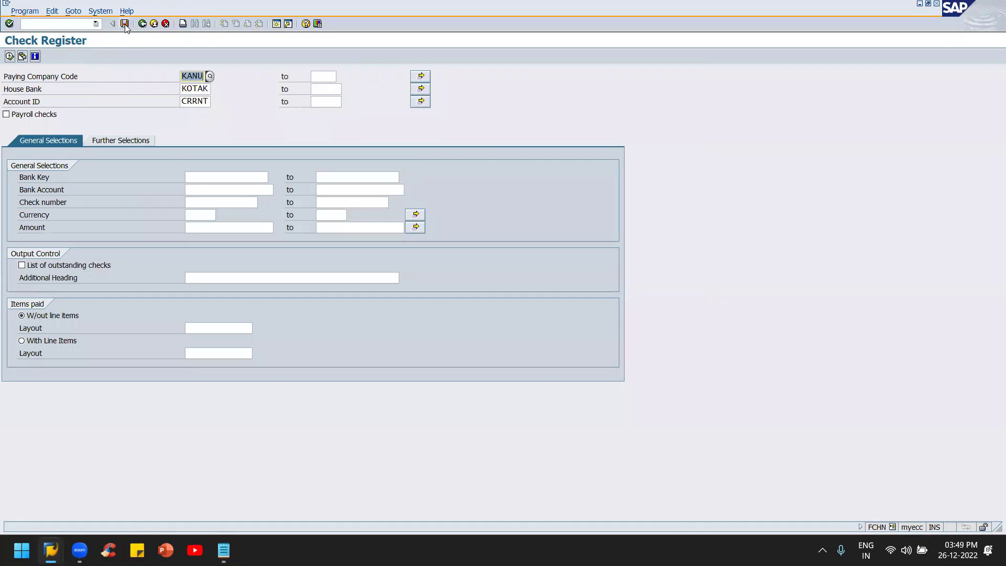
click(9, 56)
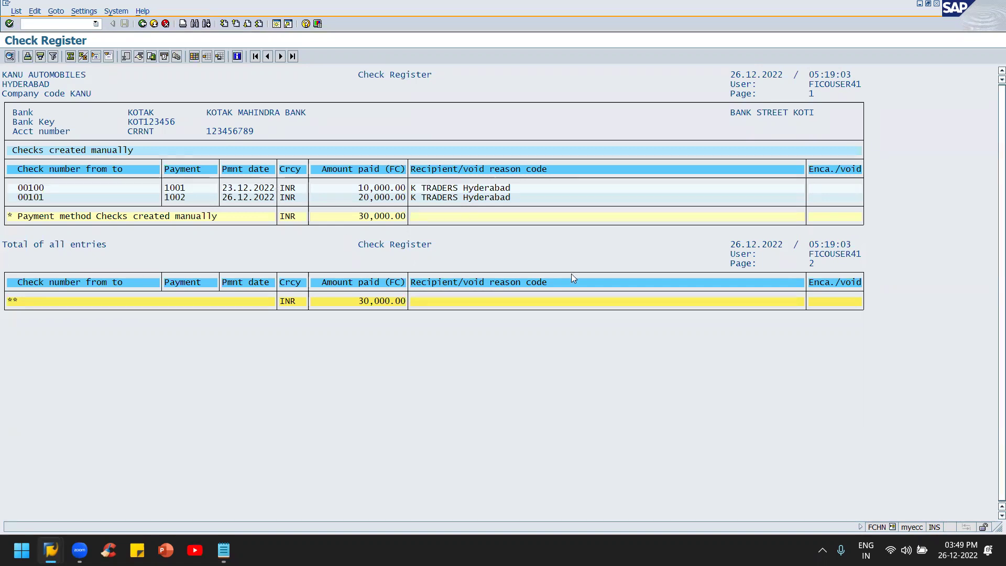
key(F3)
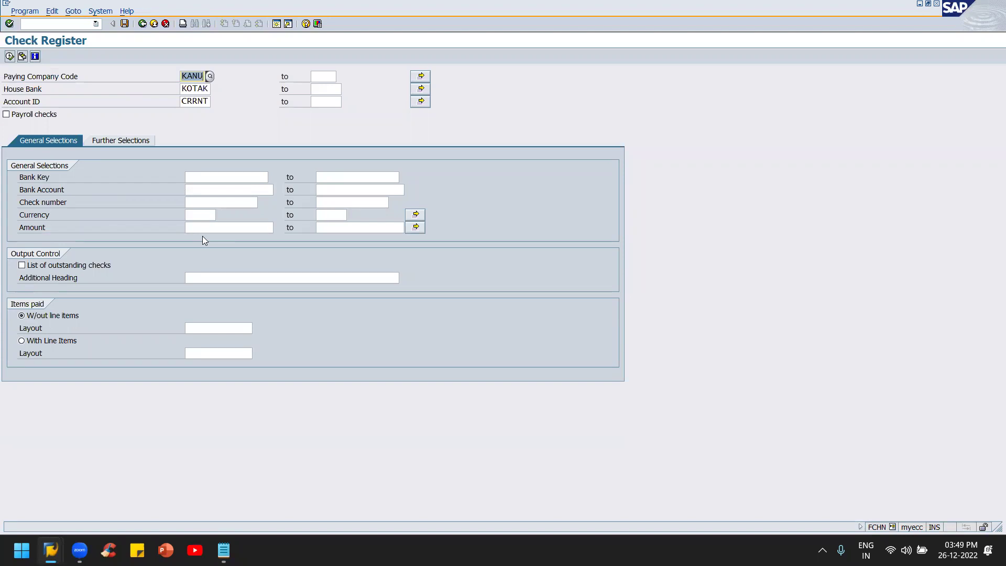
key(F3)
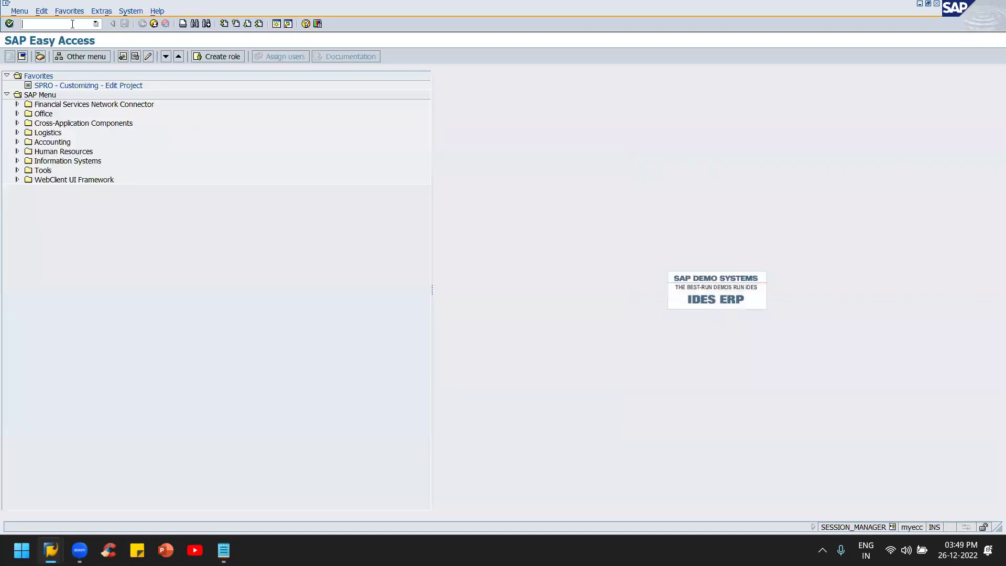
Step: Start FCHN and enter company code KANU and house bank KOTAK
text(fchn)
key(Return)
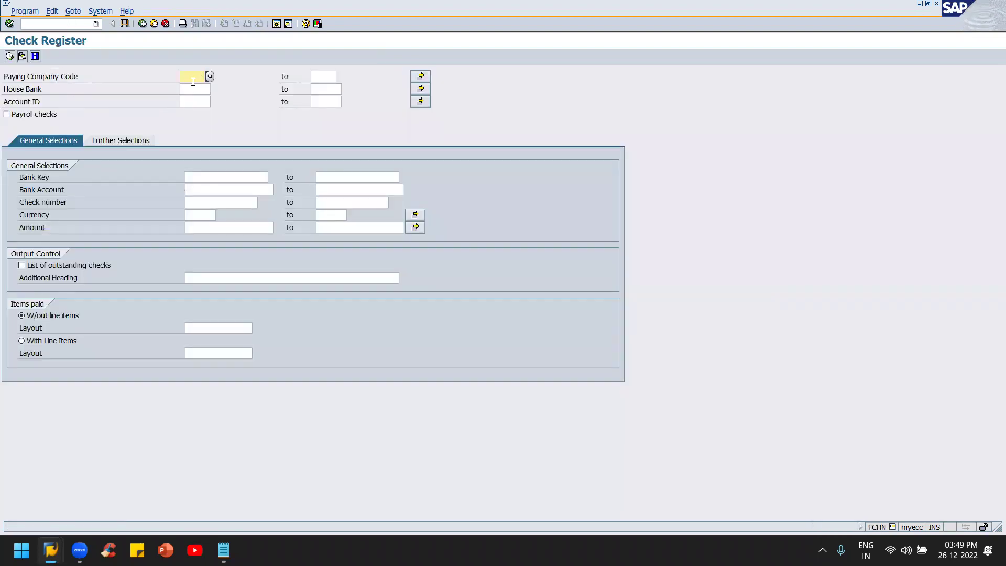
text(k)
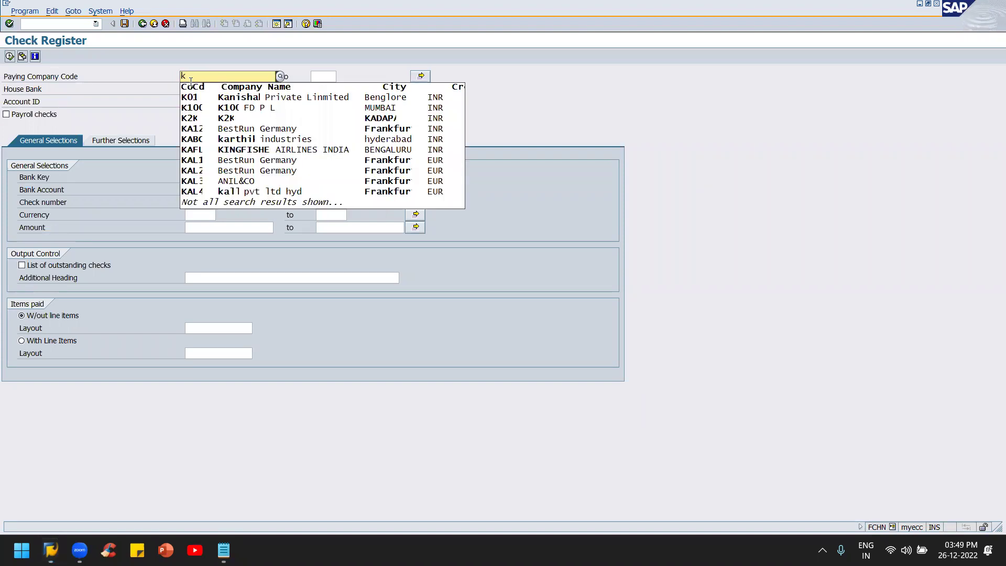
text(anu)
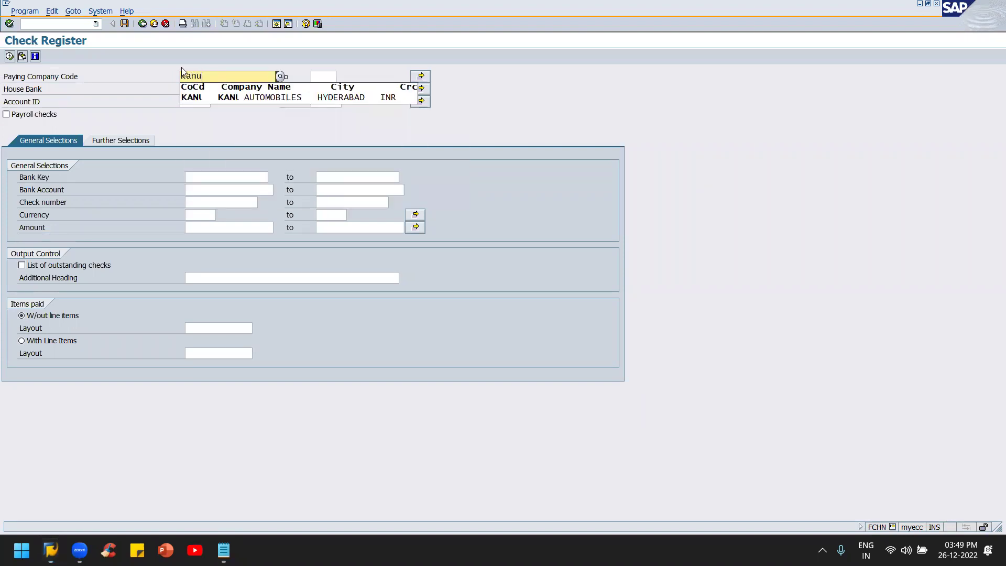
click(208, 97)
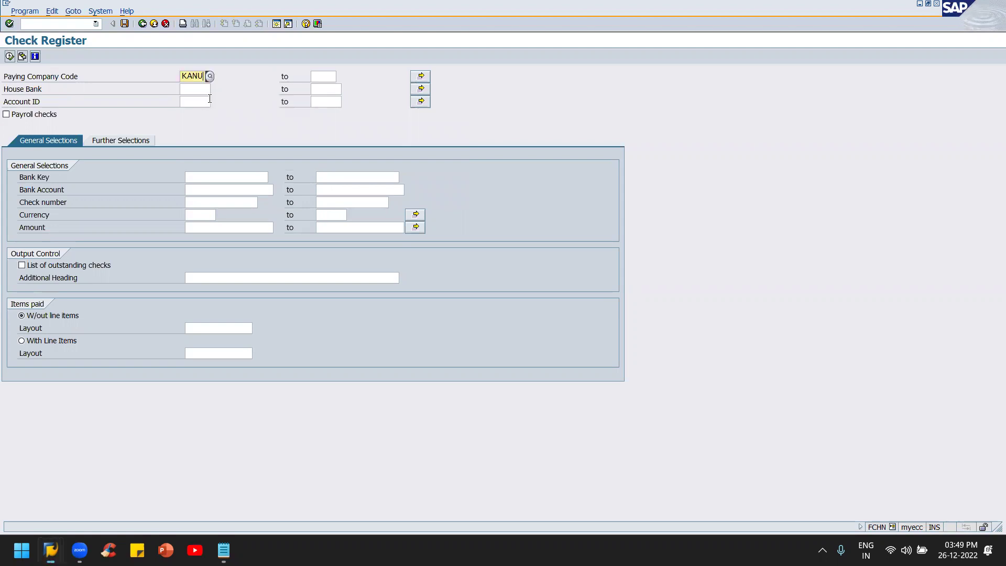
click(196, 89)
text(k)
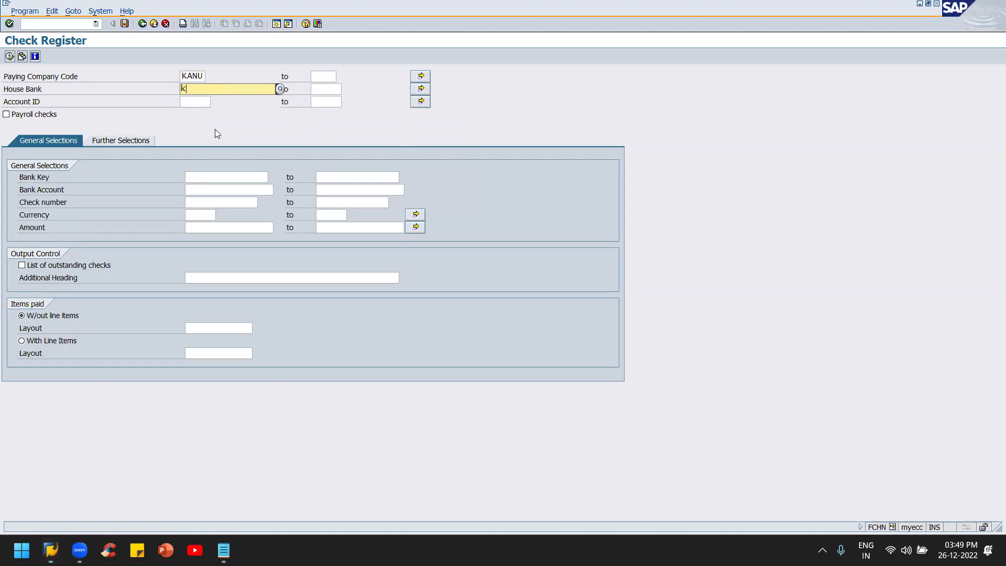
text(anu)
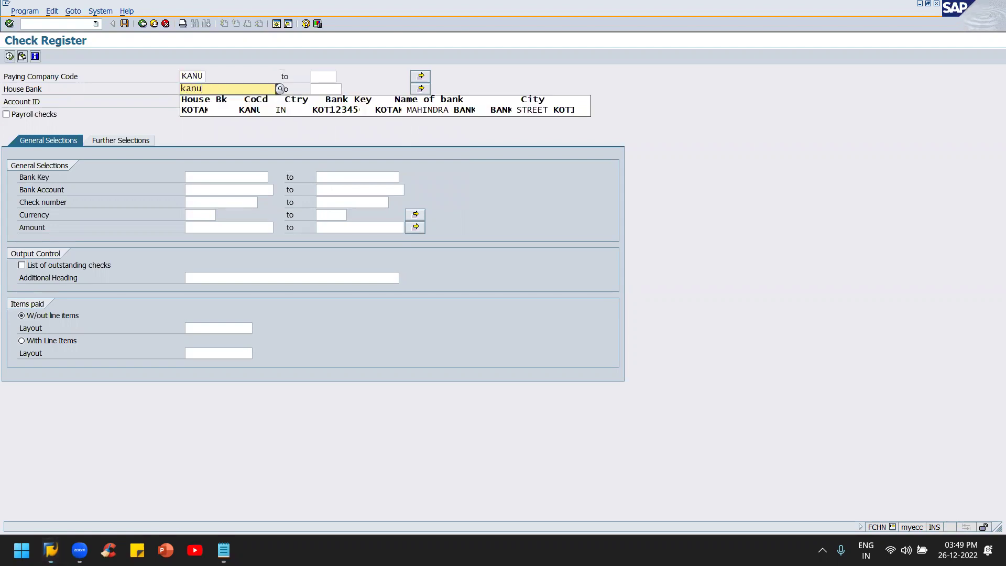
key(Tab)
click(208, 89)
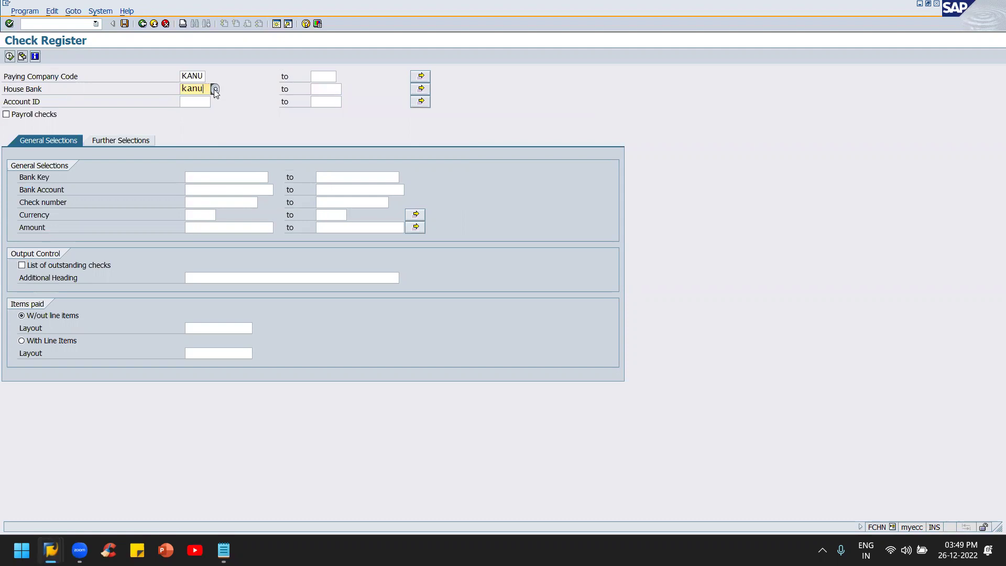
click(214, 89)
double_click(228, 104)
Step: Set account ID CRRNT, show the further selections, then switch to the check cancellation
click(196, 102)
text(crr)
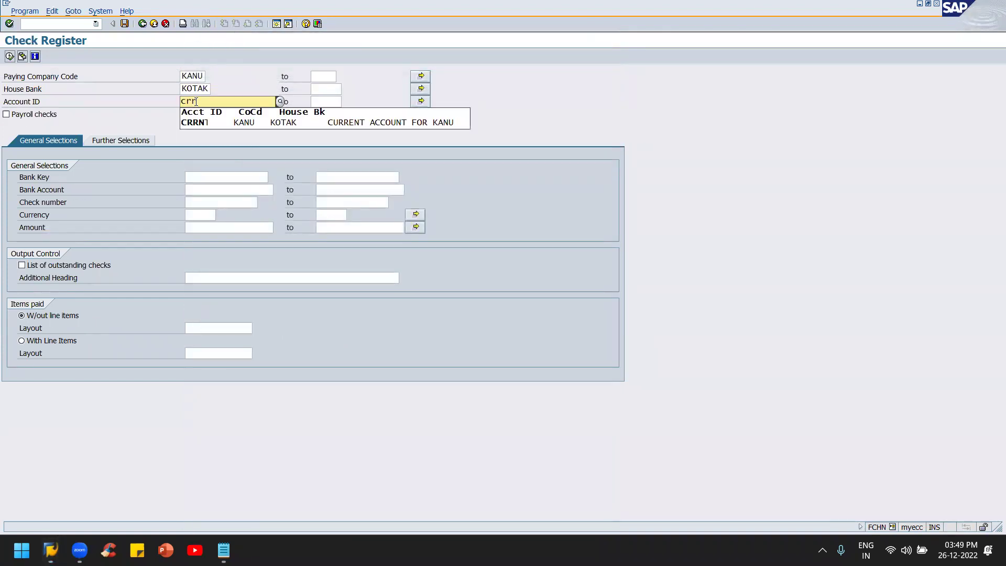
key(Tab)
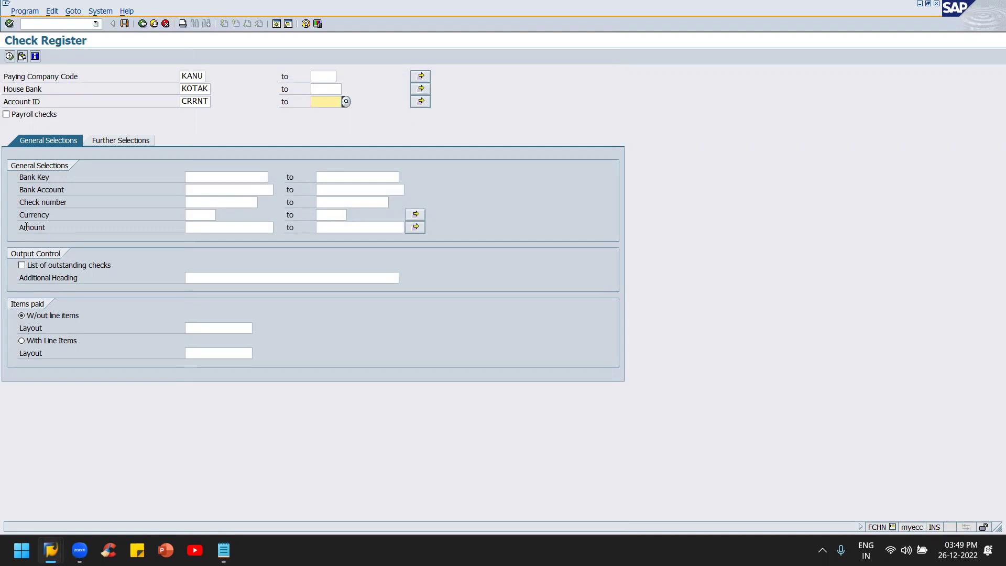
click(138, 140)
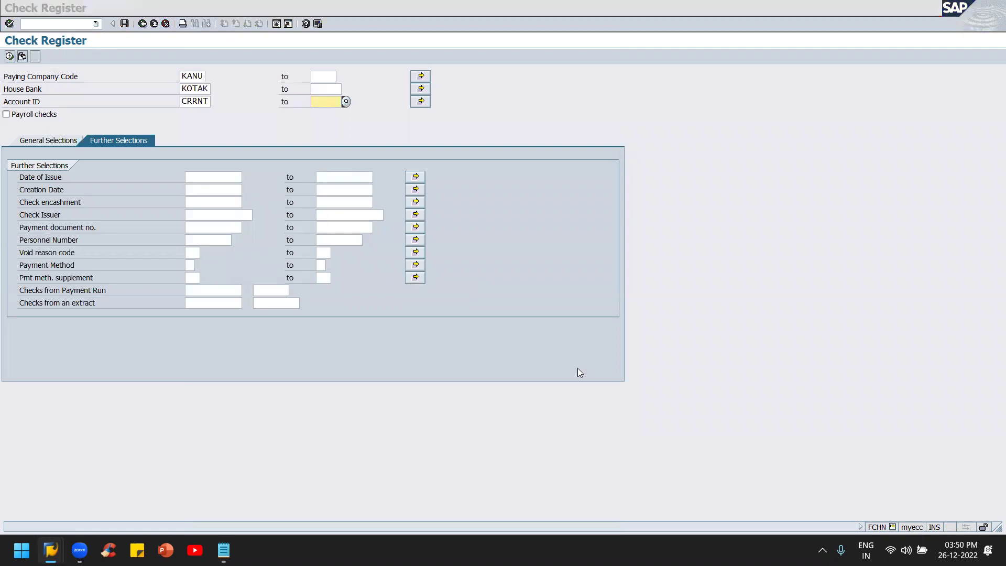
key(alt+Tab)
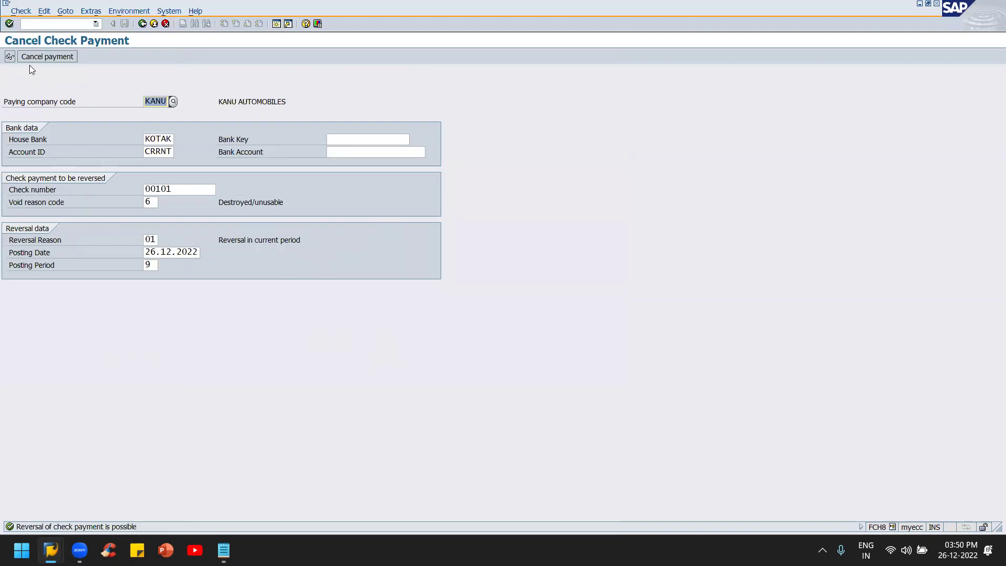
Step: Cancel the payment for check 00101, creating reversal document 801
click(53, 59)
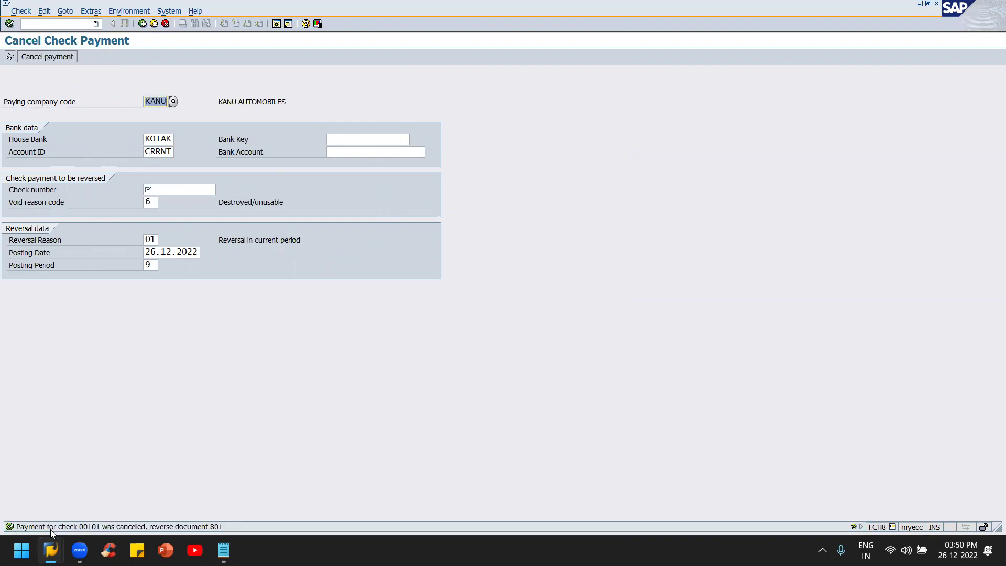
key(alt+Tab)
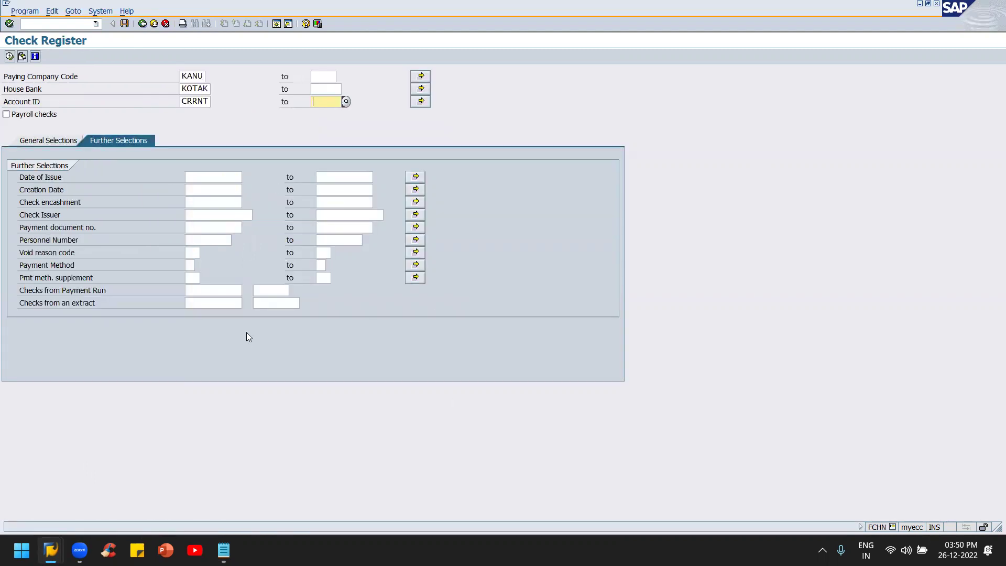
Step: Execute the check register and verify check 00101 is voided as Destroyed/unusable on 26.12.2022
click(10, 56)
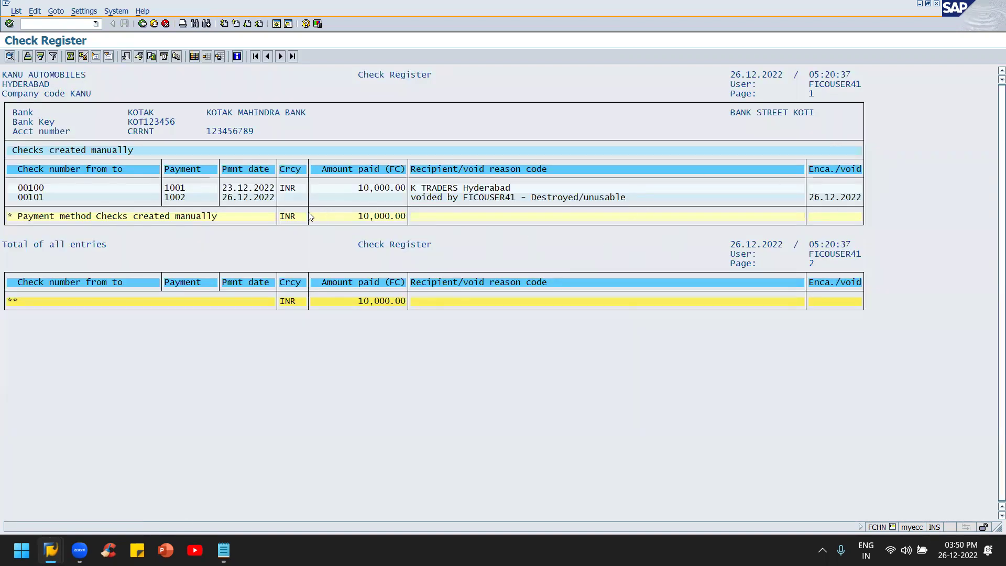
key(alt+Tab)
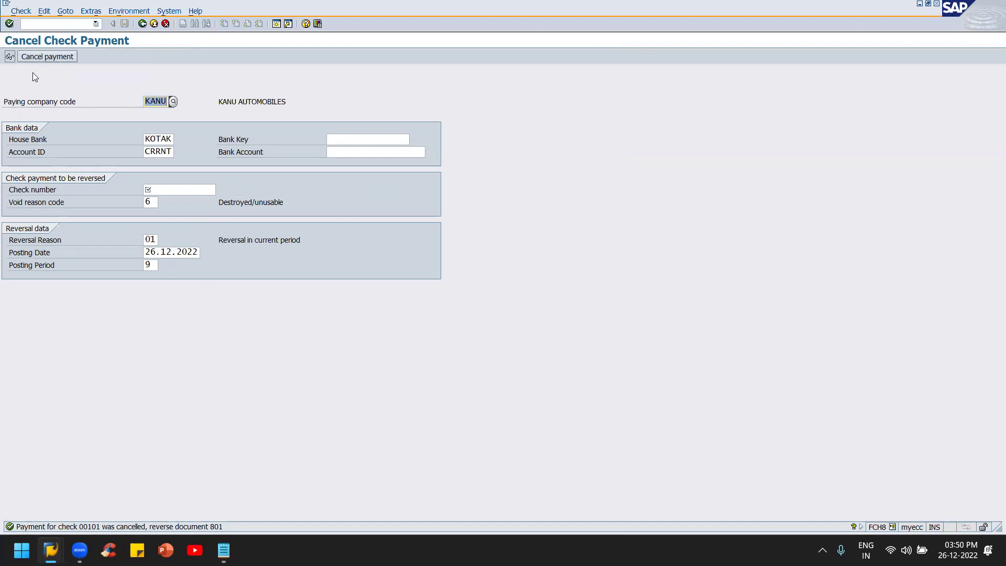
key(alt+Tab)
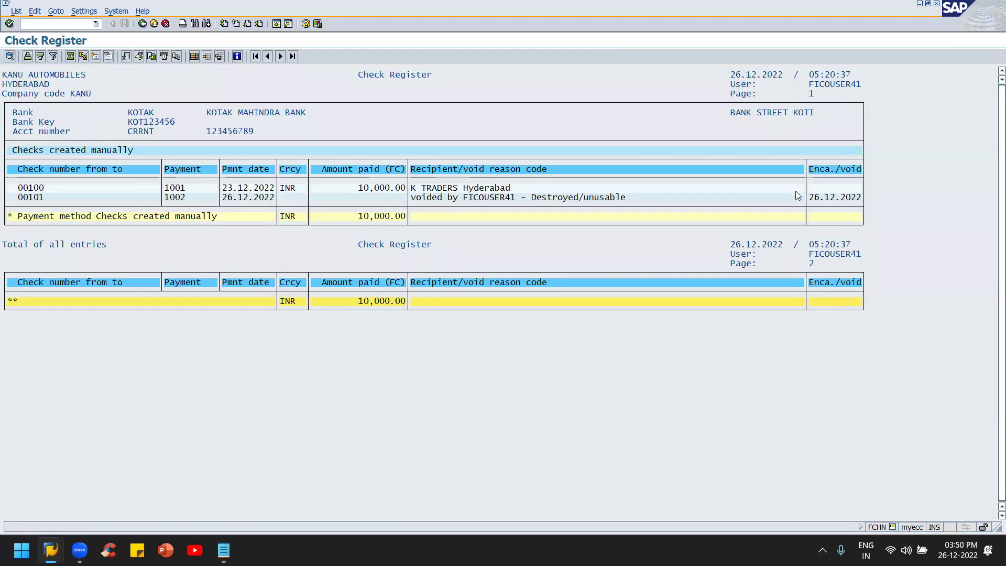
click(816, 198)
Step: Review the void reason for check 00101, then re-run the K TRADERS vendor line item list
click(576, 198)
key(alt+Tab)
key(alt+Tab)
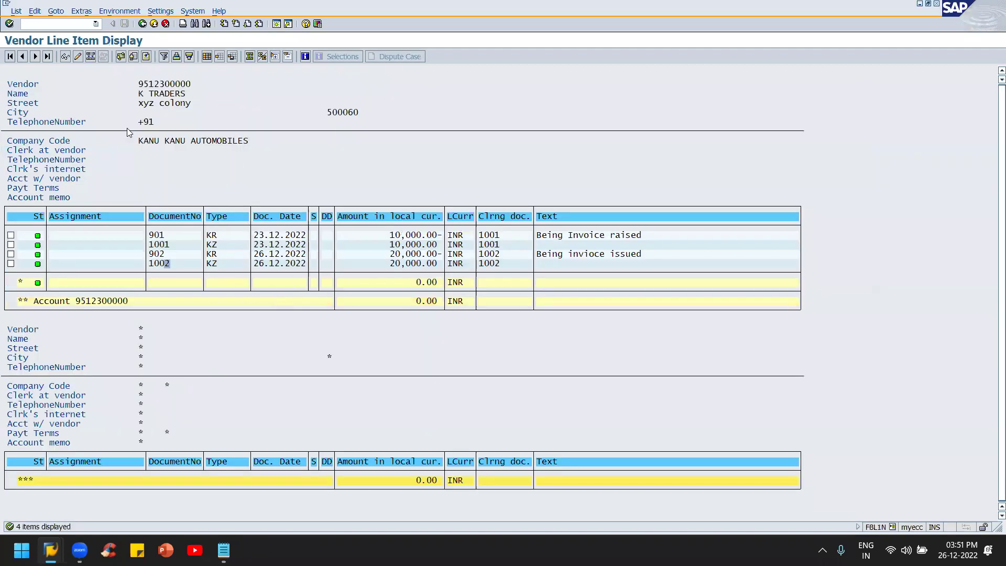
key(F3)
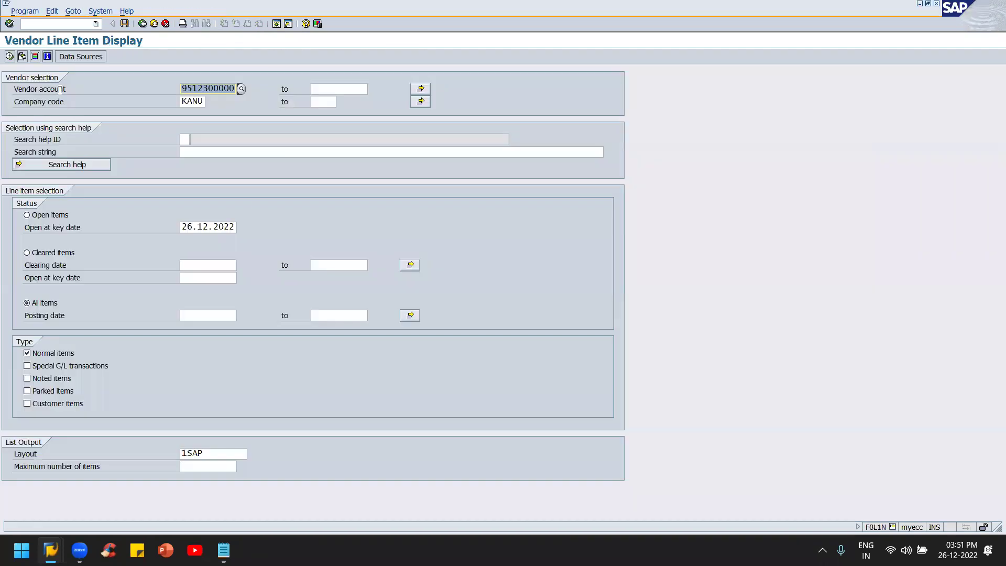
click(10, 56)
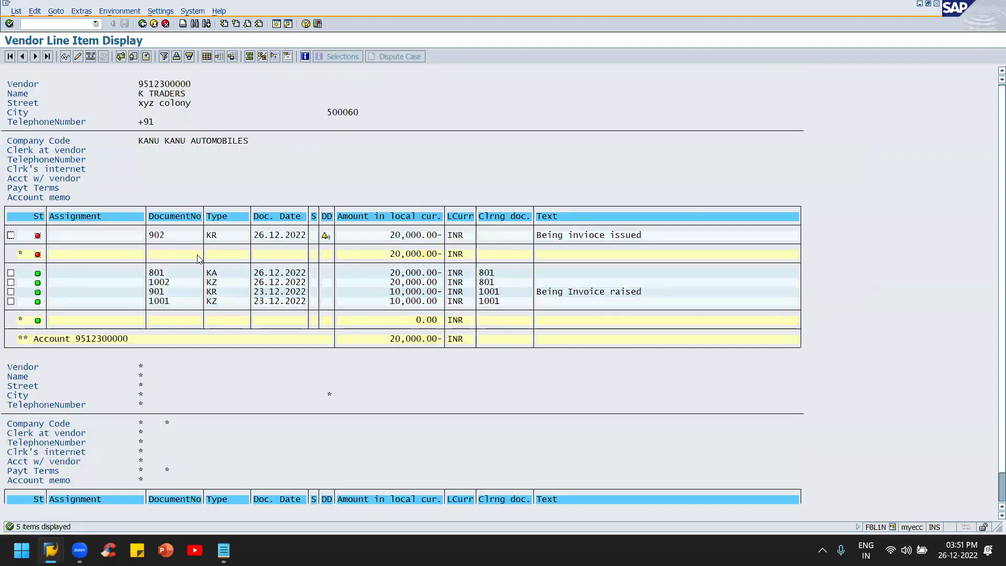
Step: Confirm invoice 902 is open again at 20,000.00 INR and payment 1002 is cleared by 801
click(402, 236)
click(545, 35)
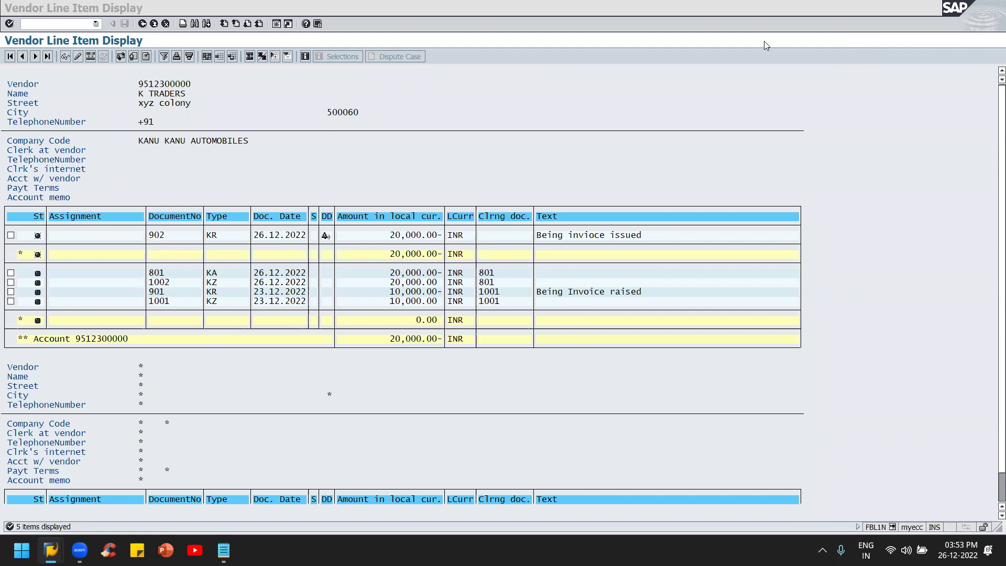
click(639, 113)
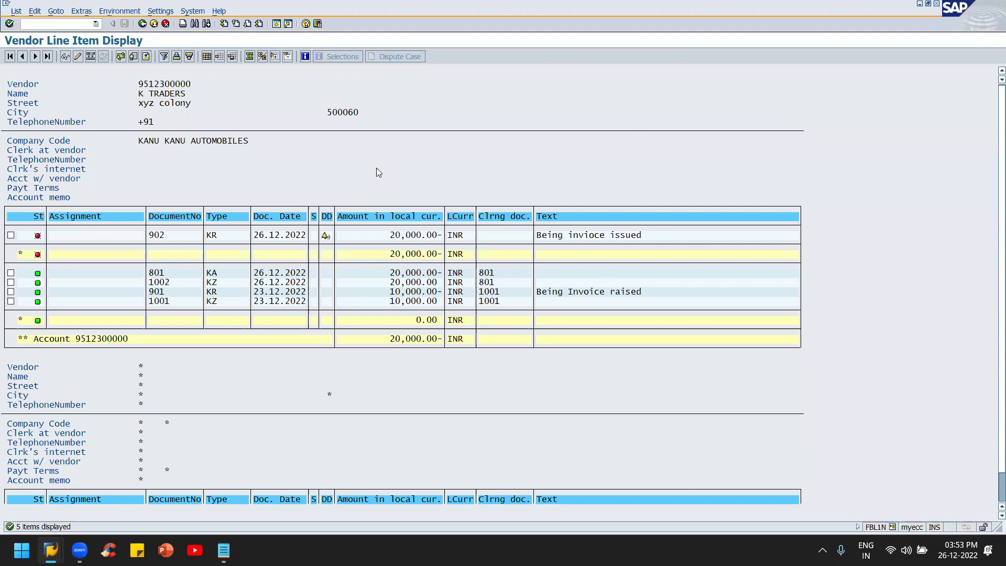
Step: Switch from the vendor line items to the Untitled - Notepad window headed House Bank (FI12)
key(alt+Tab)
key(Tab)
key(Tab)
key(Tab)
key(Tab)
key(Tab)
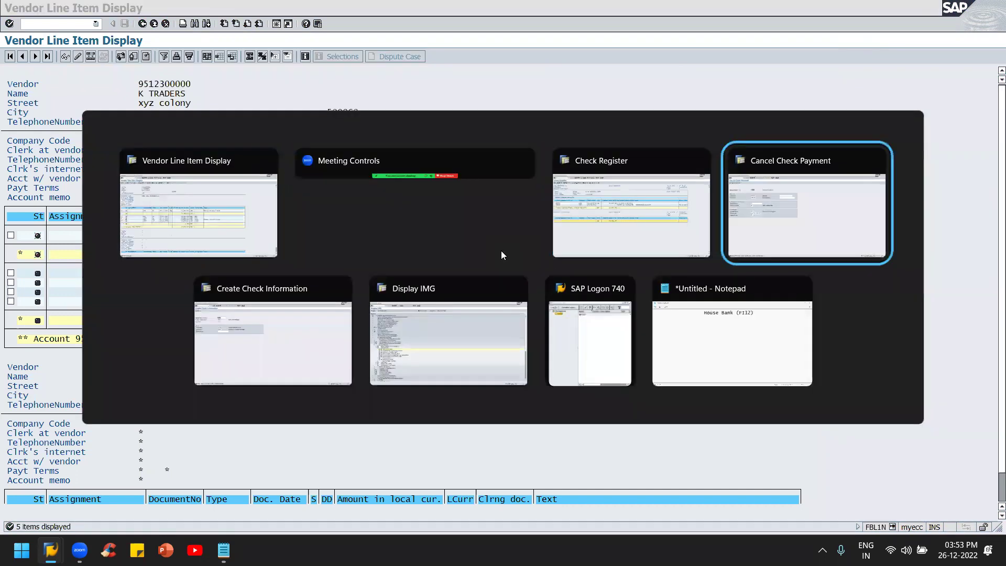
key(alt+Tab)
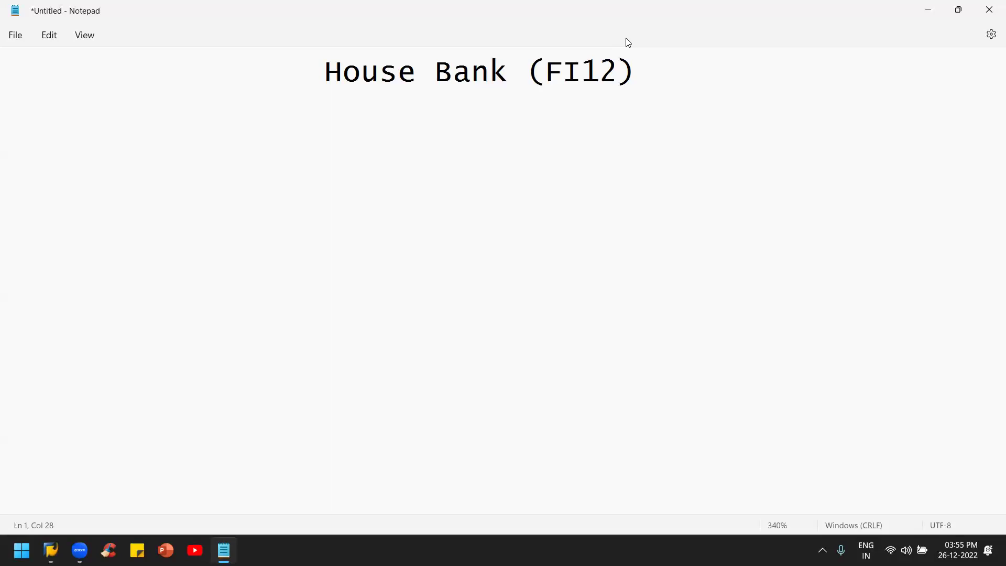
key(alt+Tab)
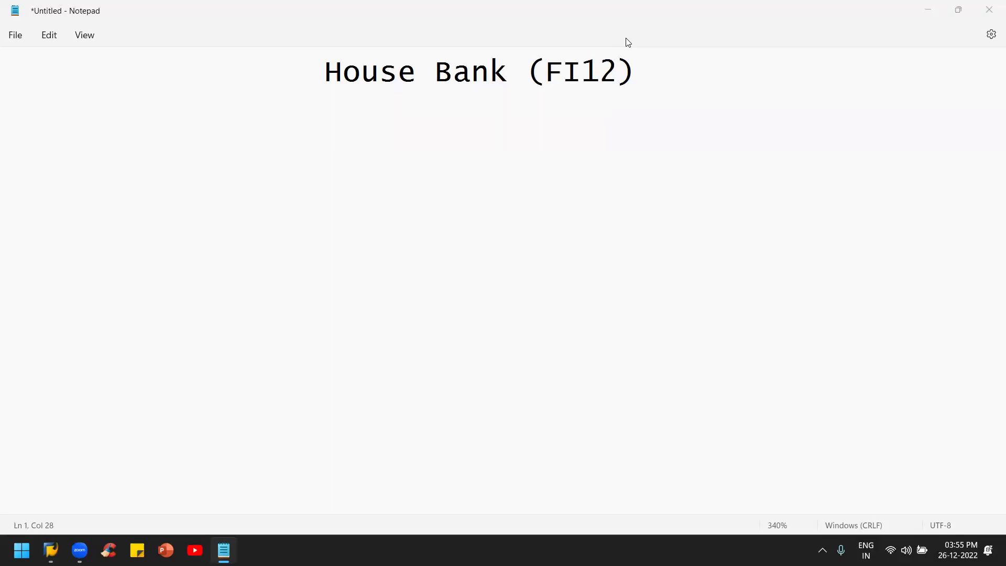